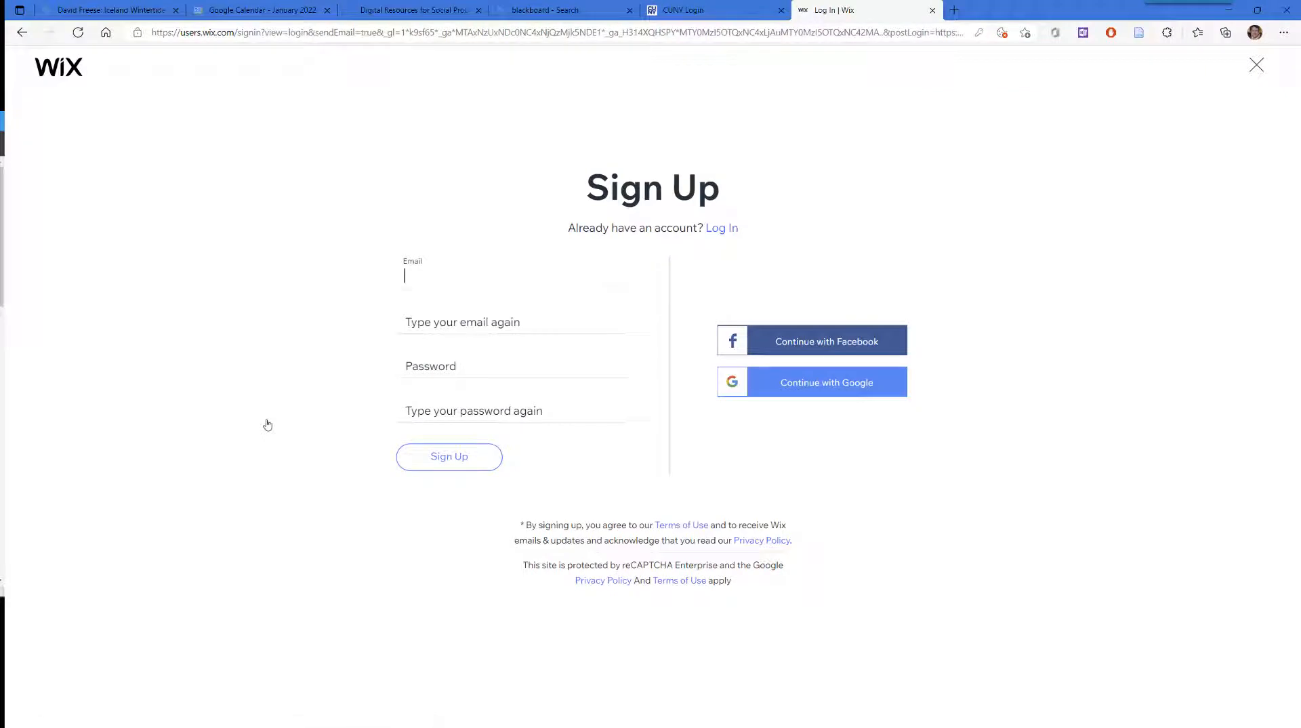
Step: Fill in and confirm the e-mail address and a six-character account password, then sign up
key(Tab)
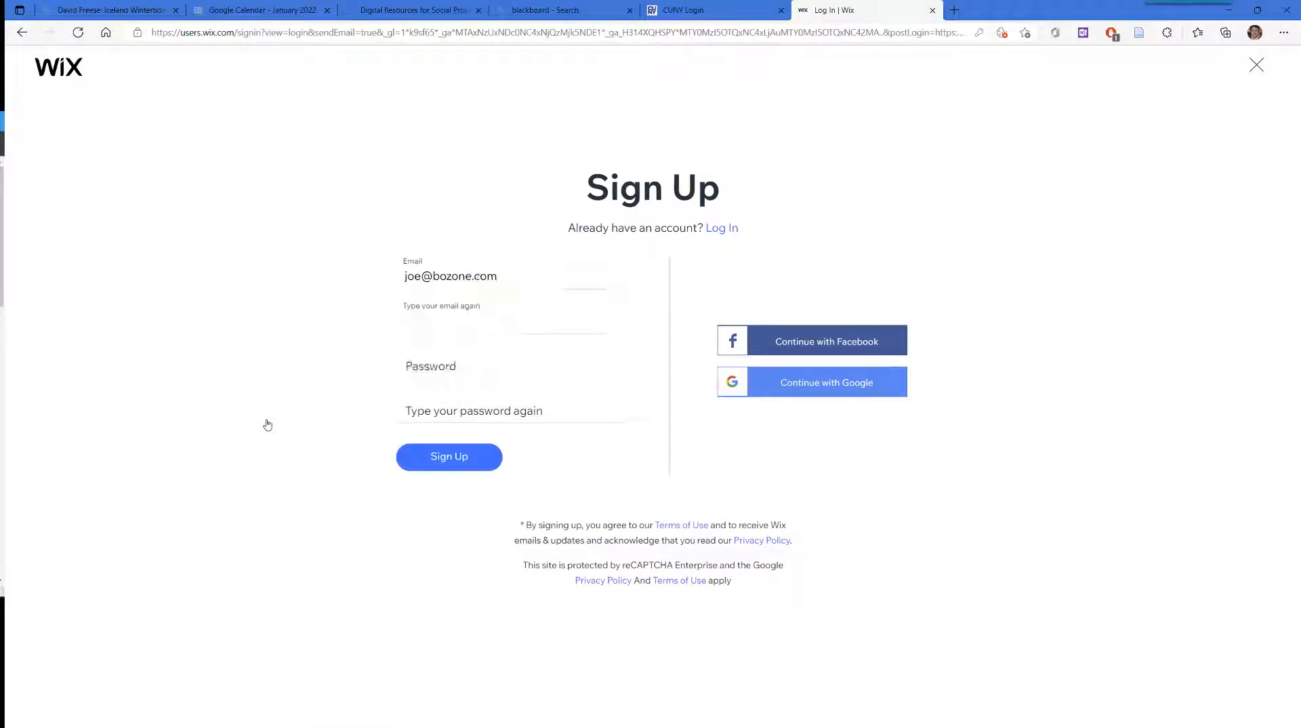
key(Tab)
text(••••••)
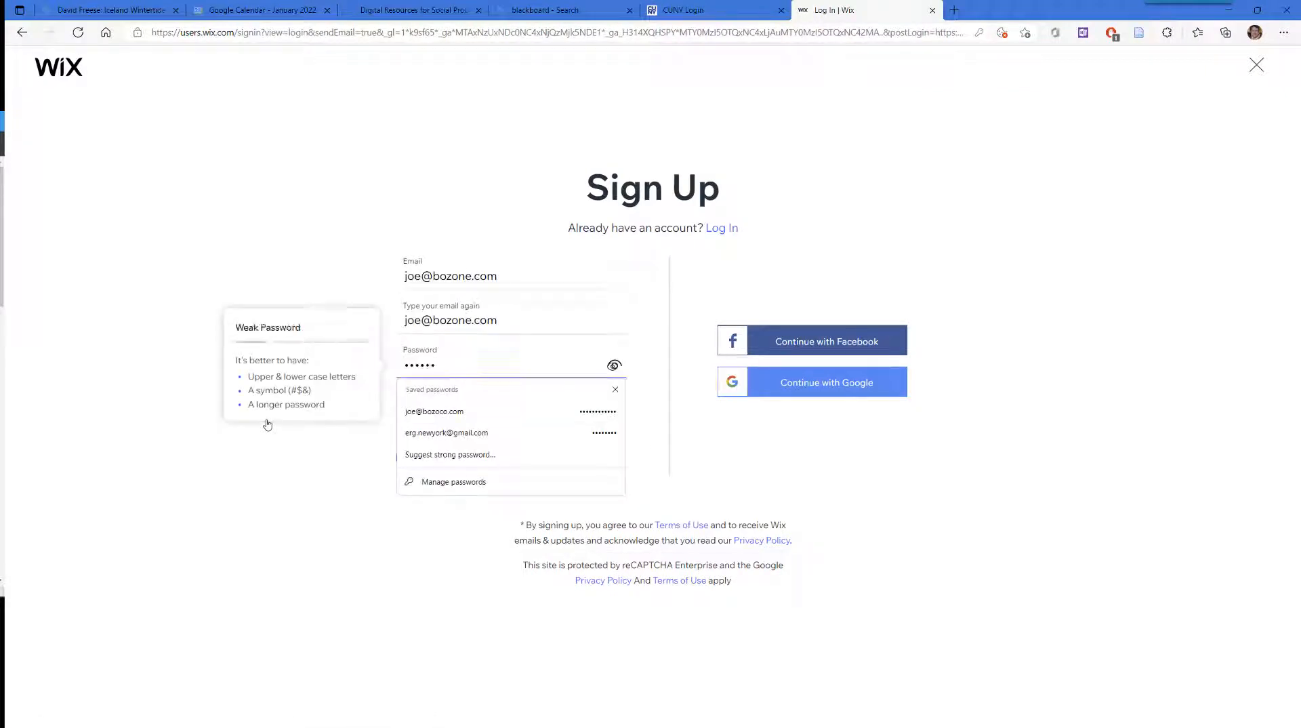
key(Tab)
text(••••••)
click(437, 455)
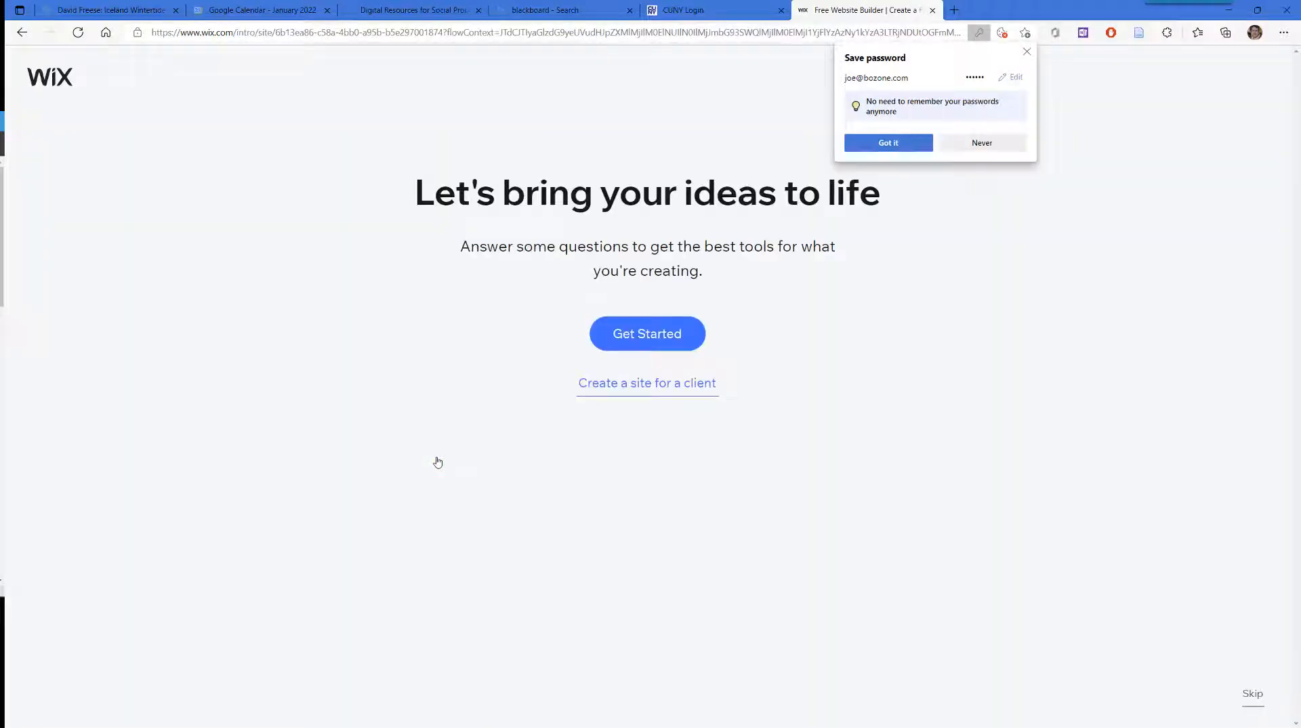
Step: Choose Blog as the site type and name the website 'Sociology 208 Blog'
click(659, 344)
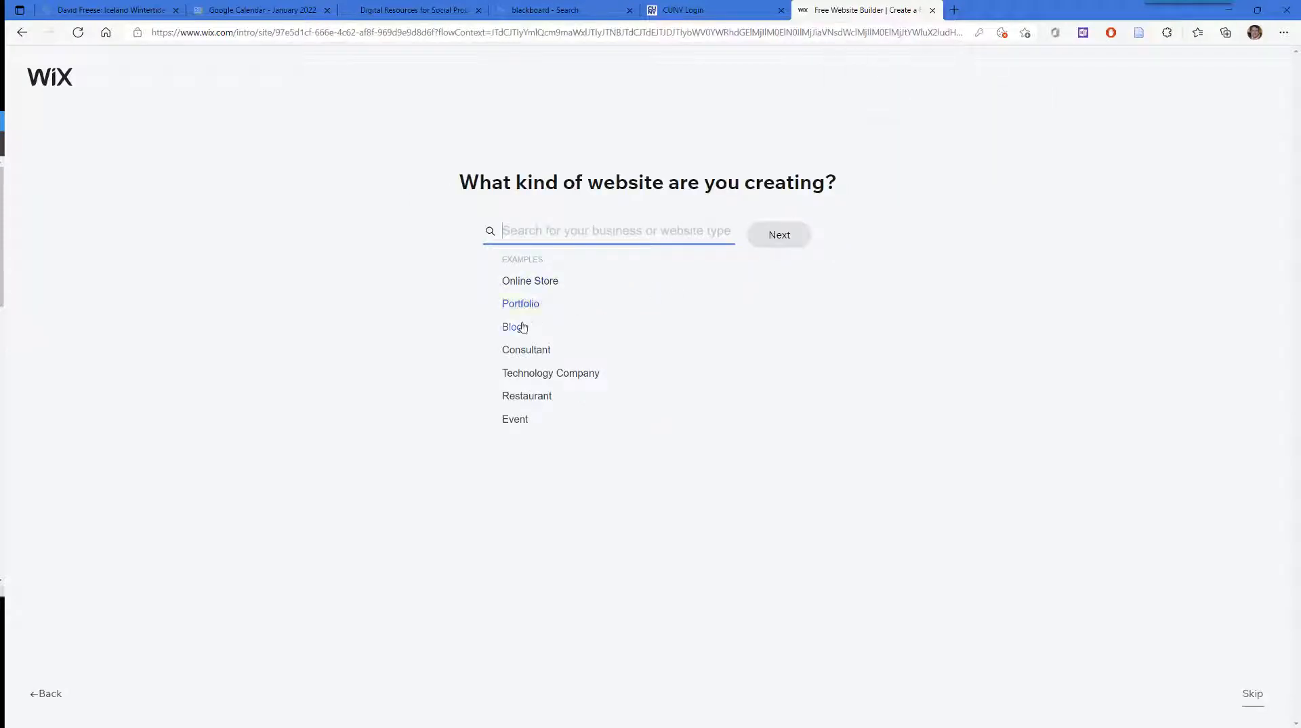
click(515, 338)
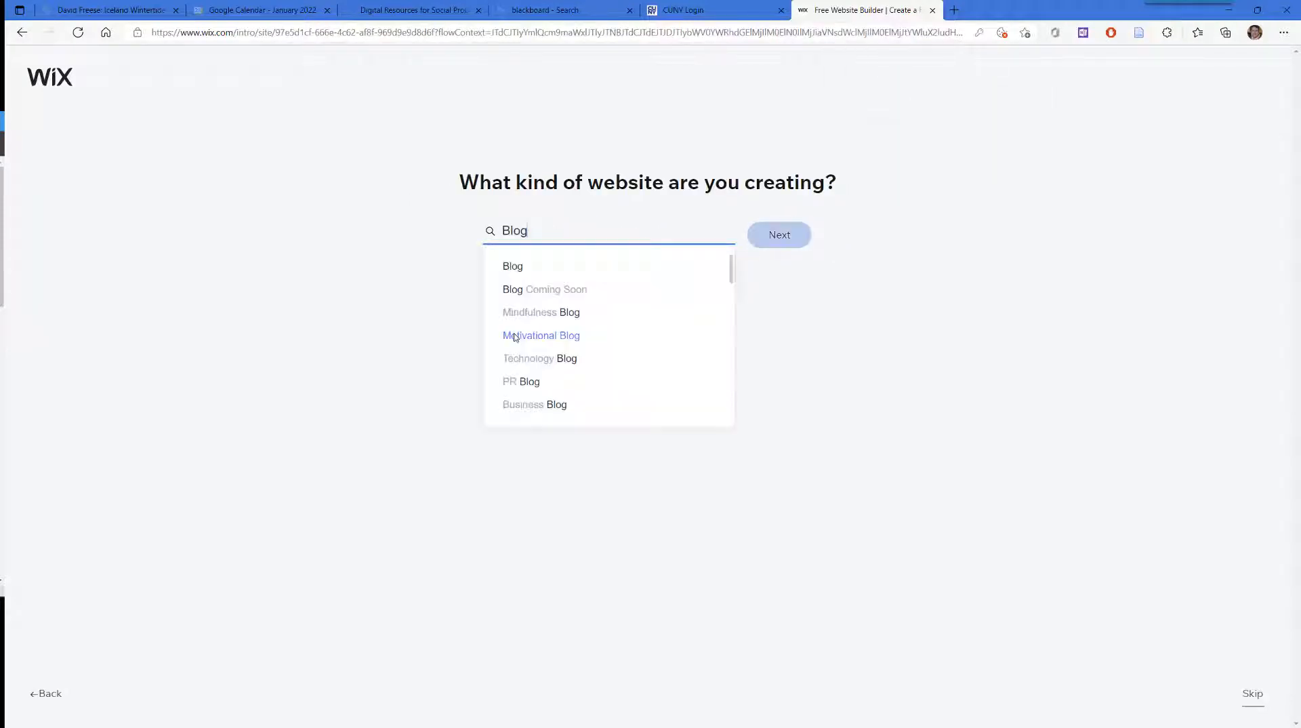
click(515, 268)
click(778, 239)
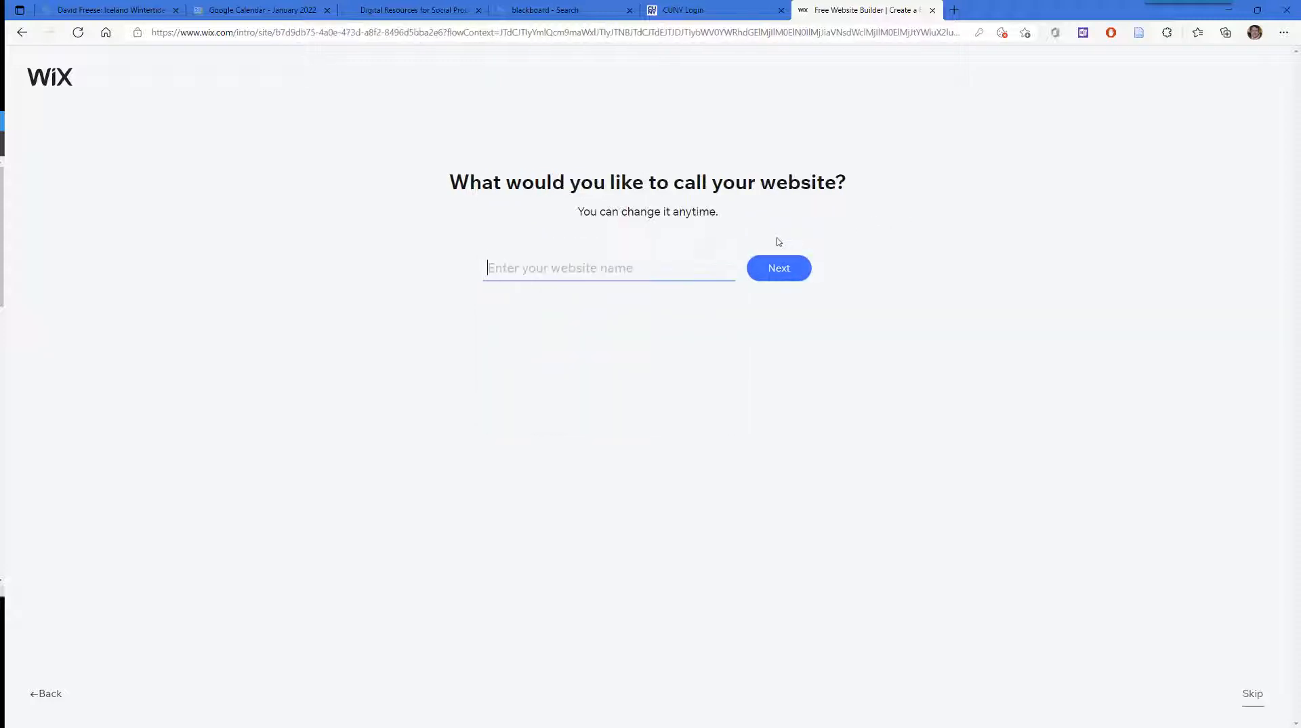
text(Sociology 208 Blog)
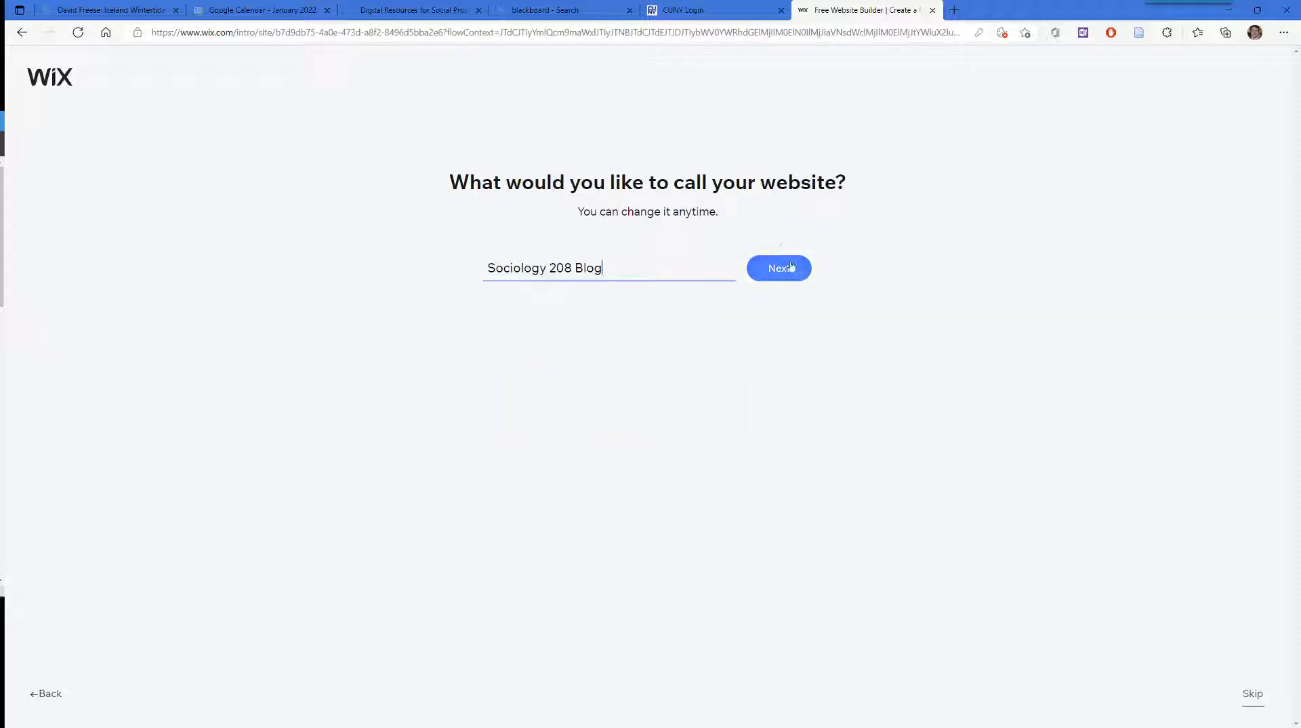
click(787, 268)
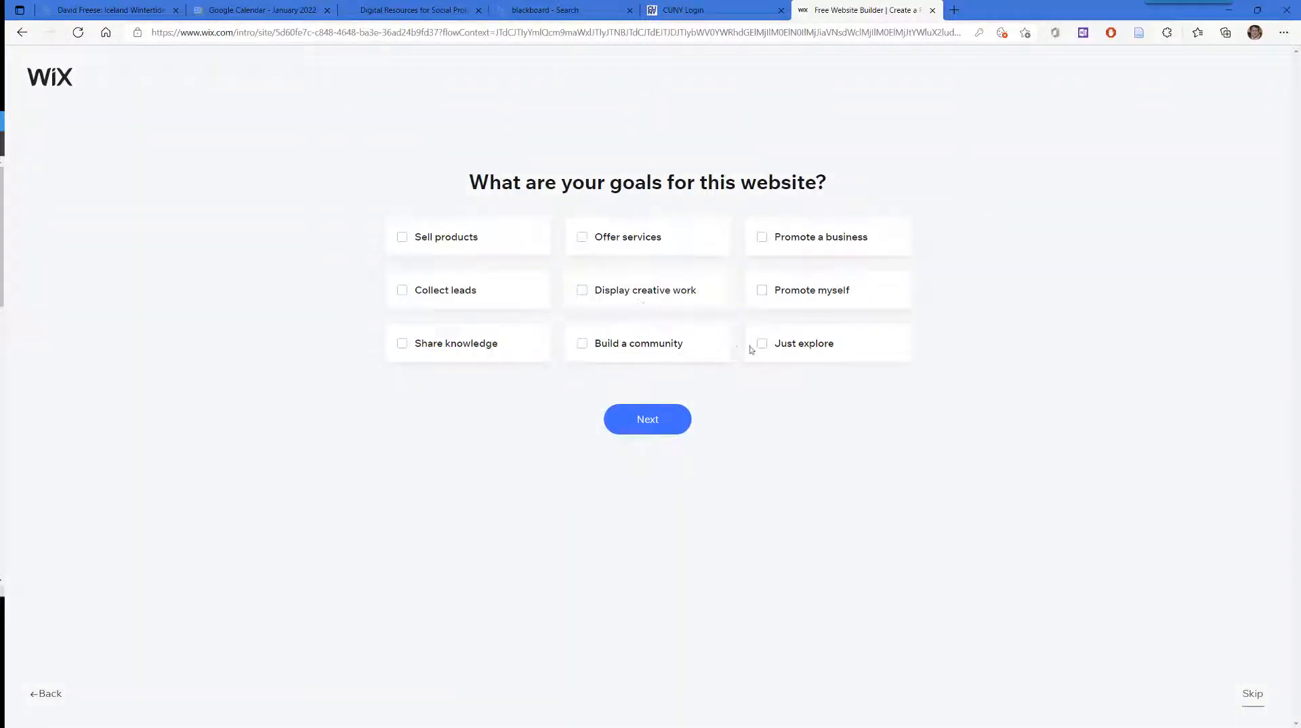
Step: Accept the recommended features, mark this as a first website, and choose templates over ADI
click(648, 420)
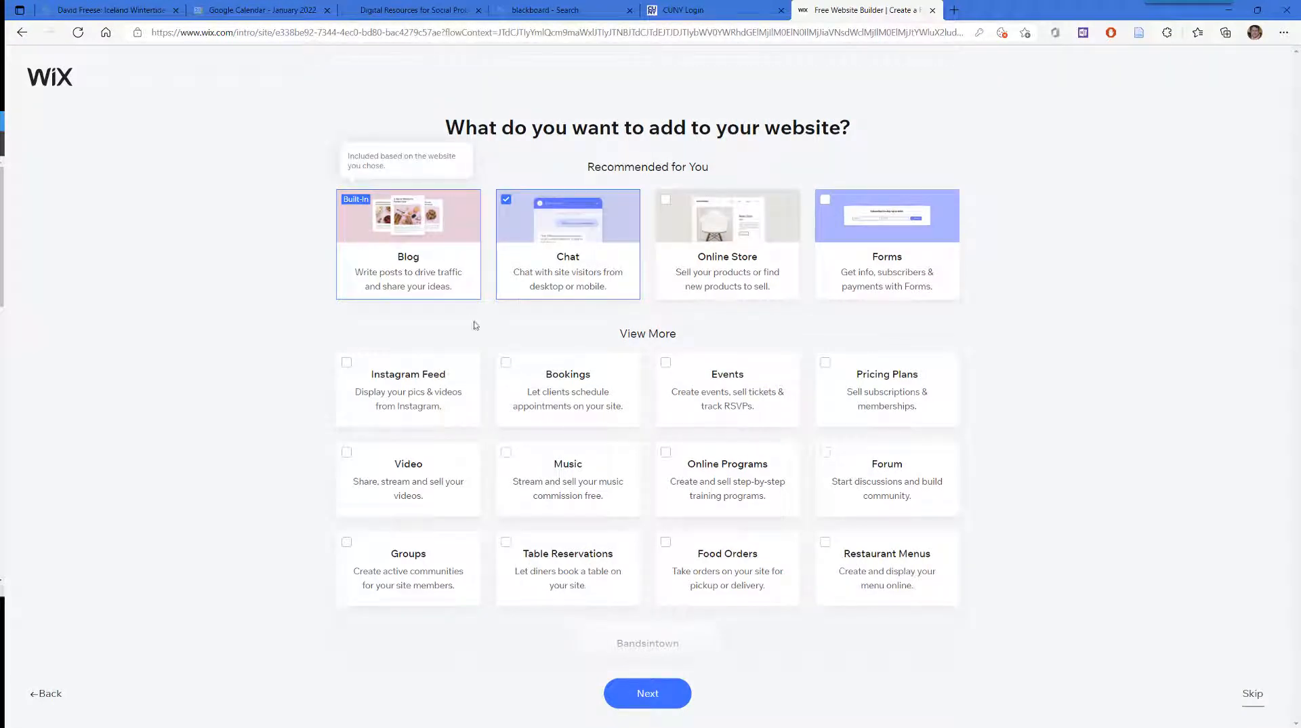
click(637, 698)
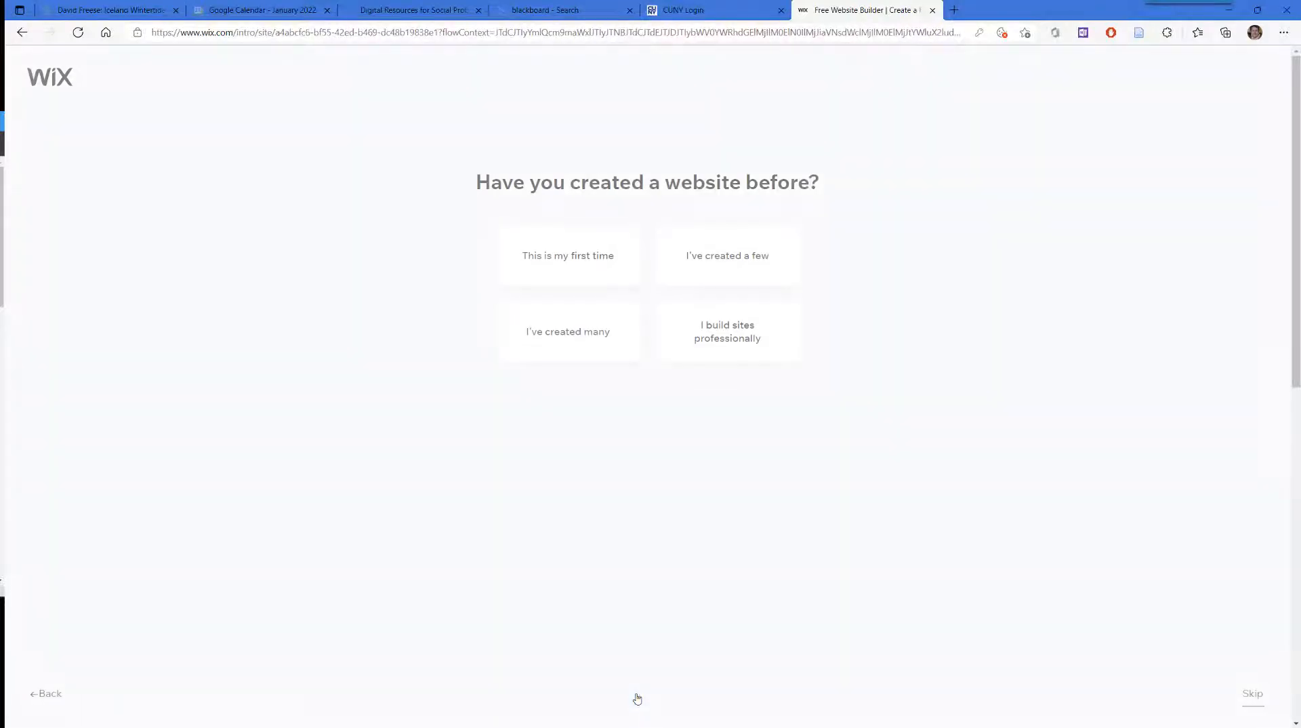
click(575, 271)
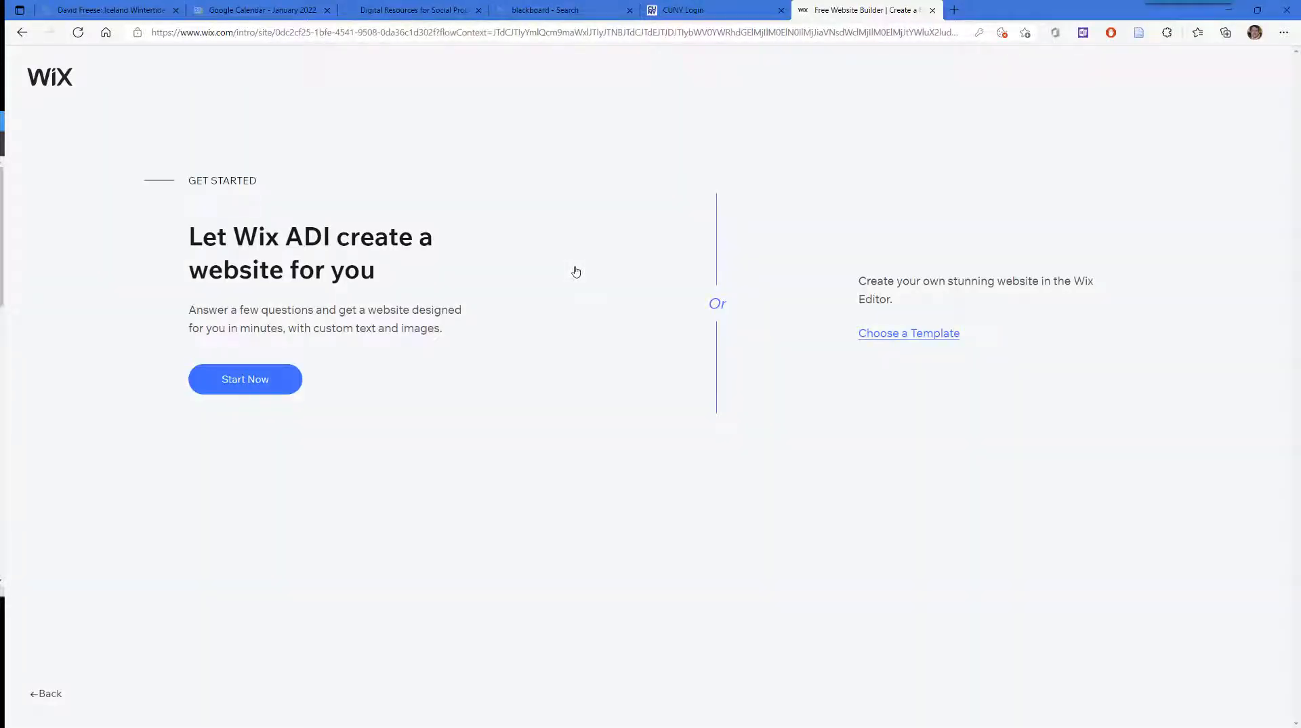
click(902, 332)
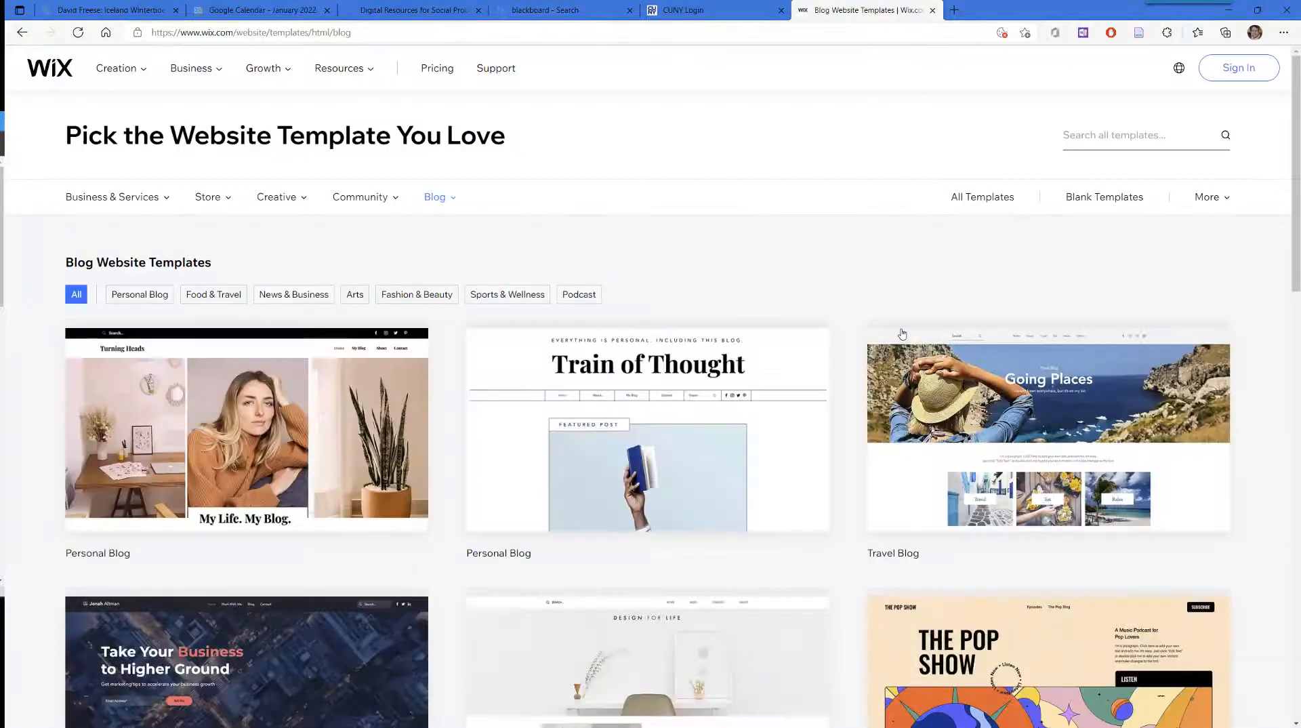
Step: Browse both pages of blog templates and open Train of Thought for editing
scroll(842, 288, down, 15)
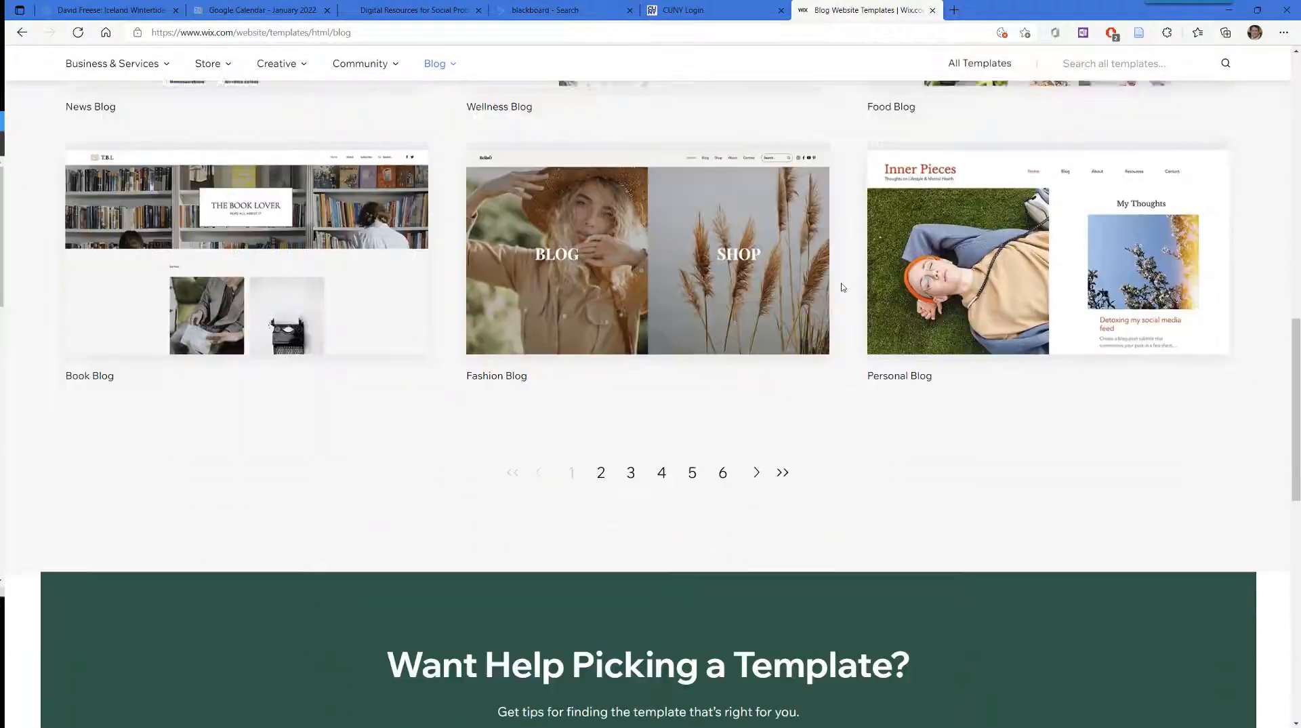
click(600, 430)
scroll(828, 363, down, 9)
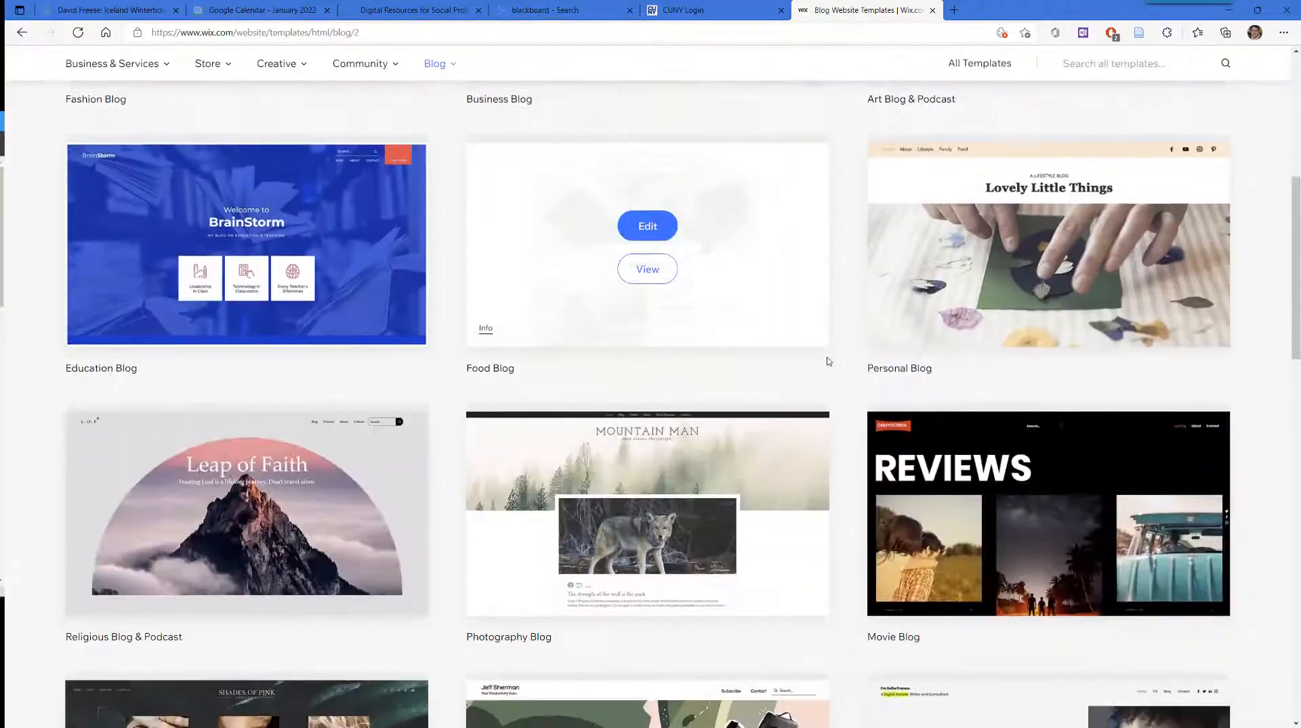
scroll(823, 362, down, 6)
click(571, 384)
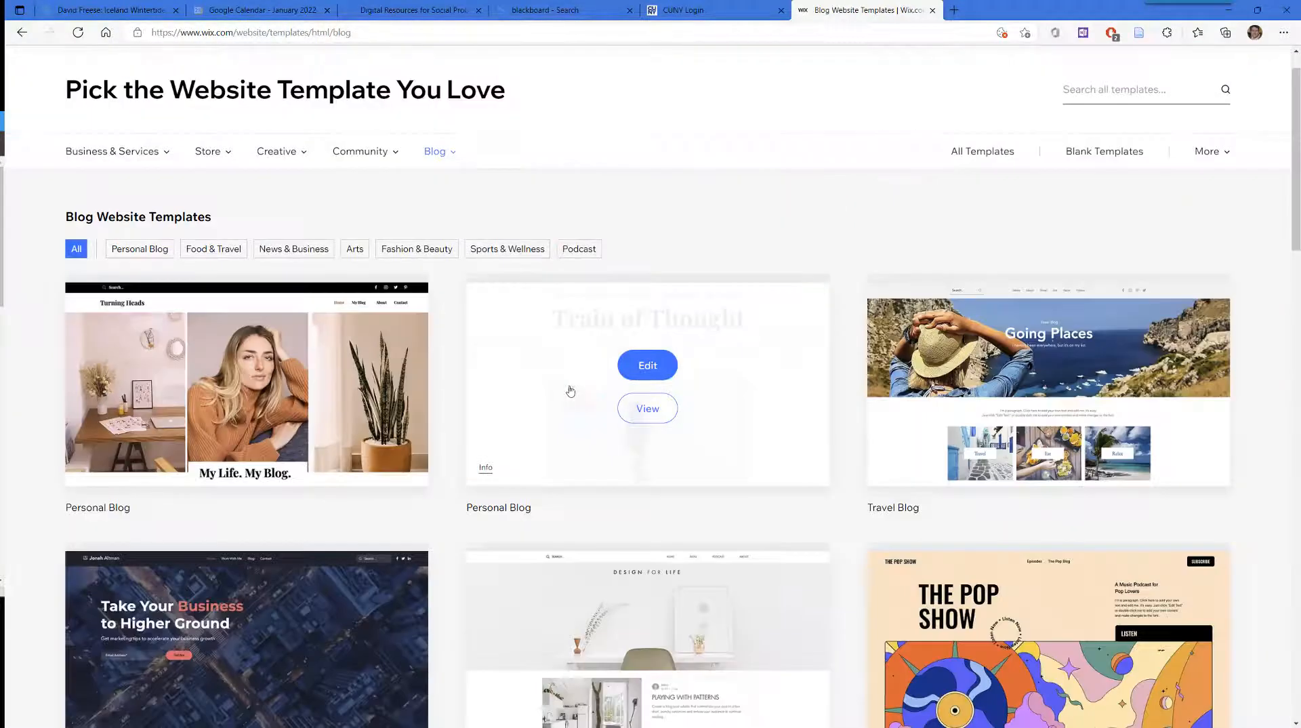
click(649, 364)
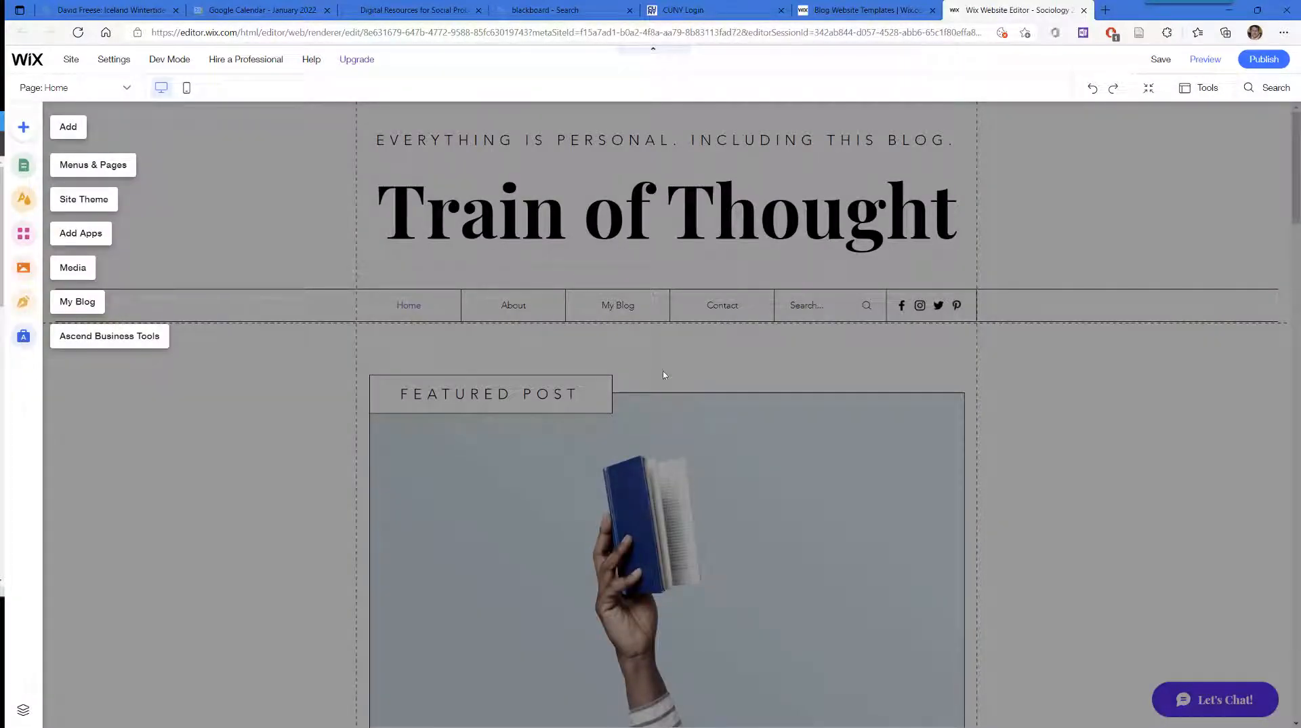
scroll(926, 364, down, 4)
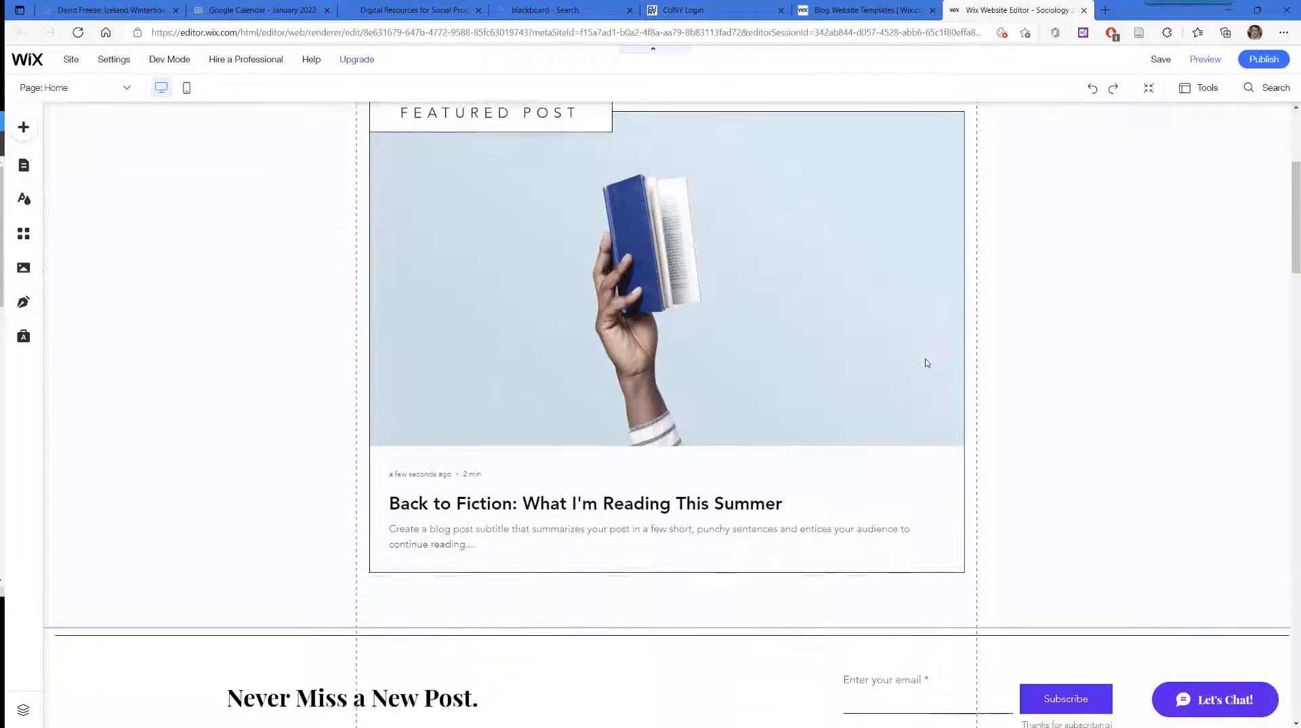
scroll(927, 363, down, 8)
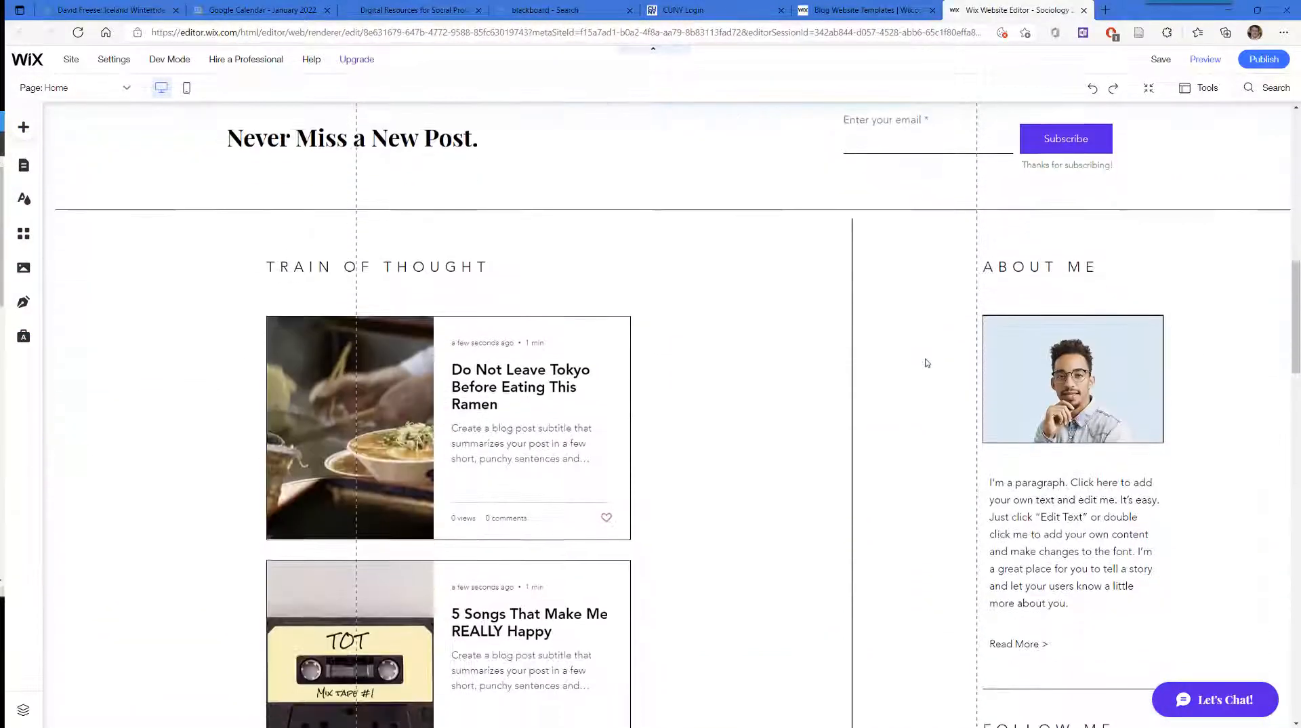
scroll(927, 363, down, 6)
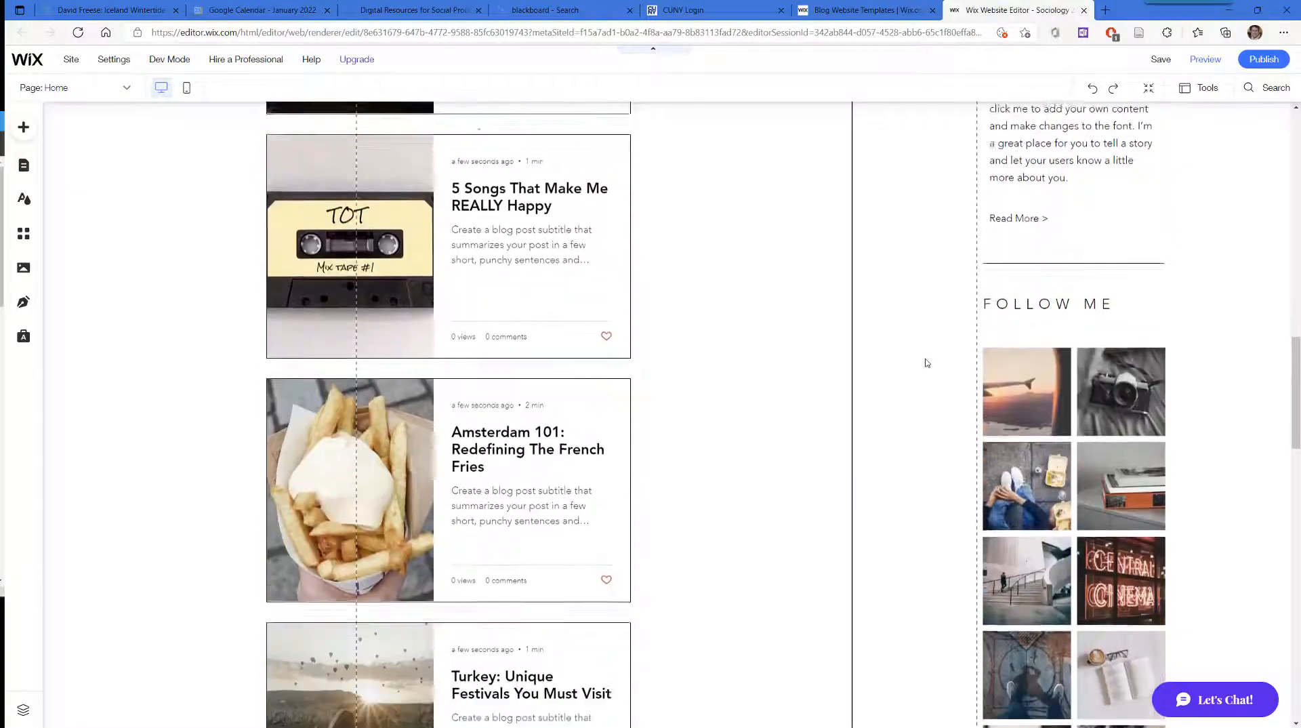
scroll(927, 363, down, 3)
scroll(927, 363, up, 4)
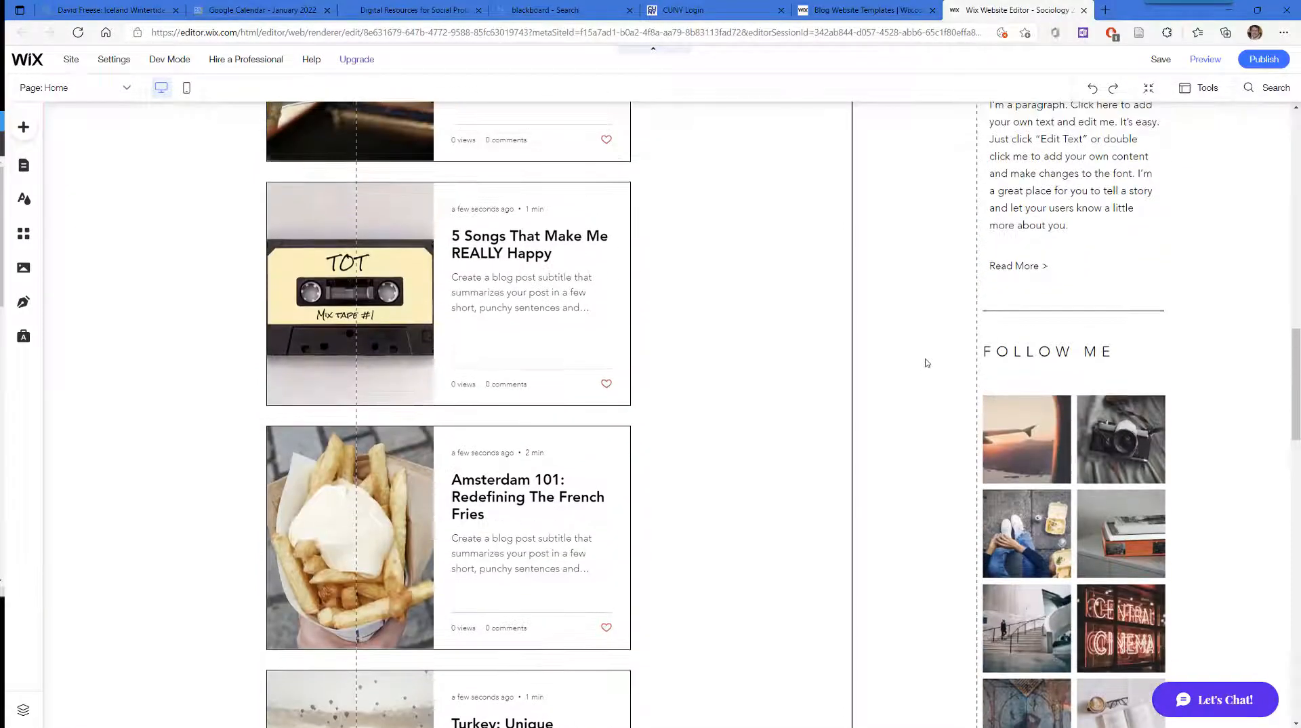
scroll(926, 363, up, 14)
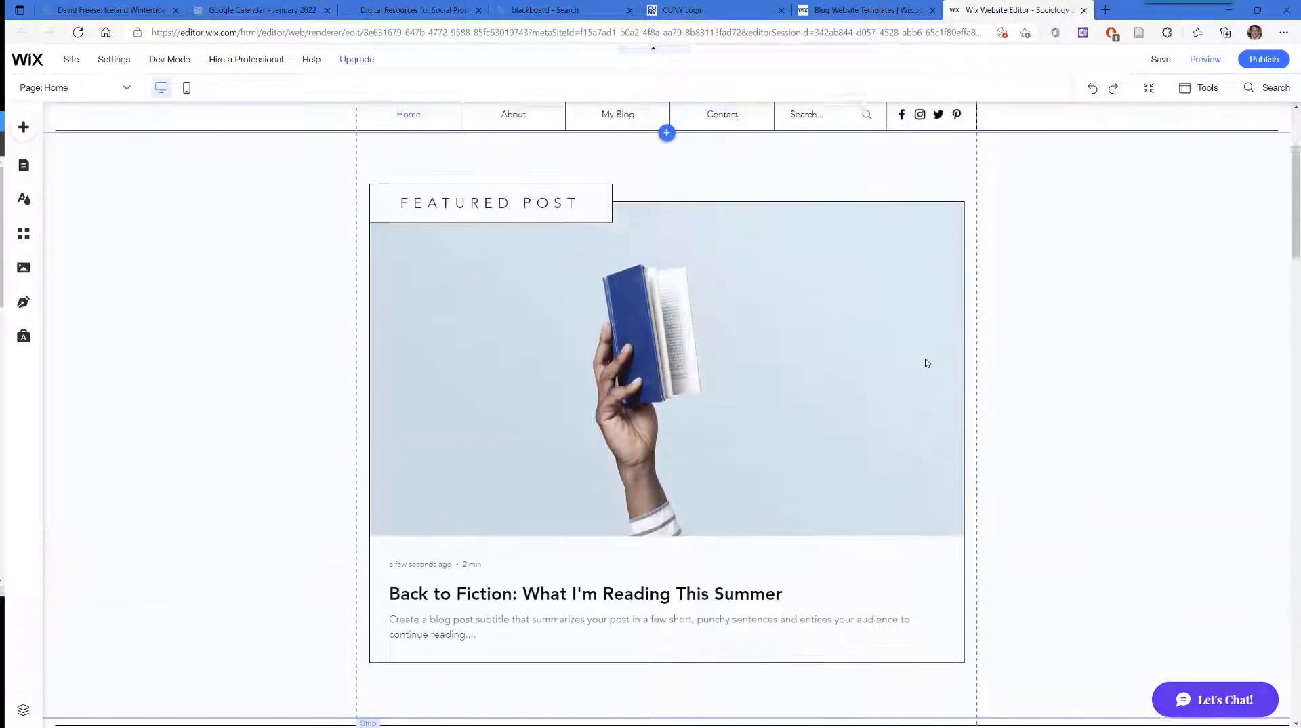
scroll(927, 363, up, 3)
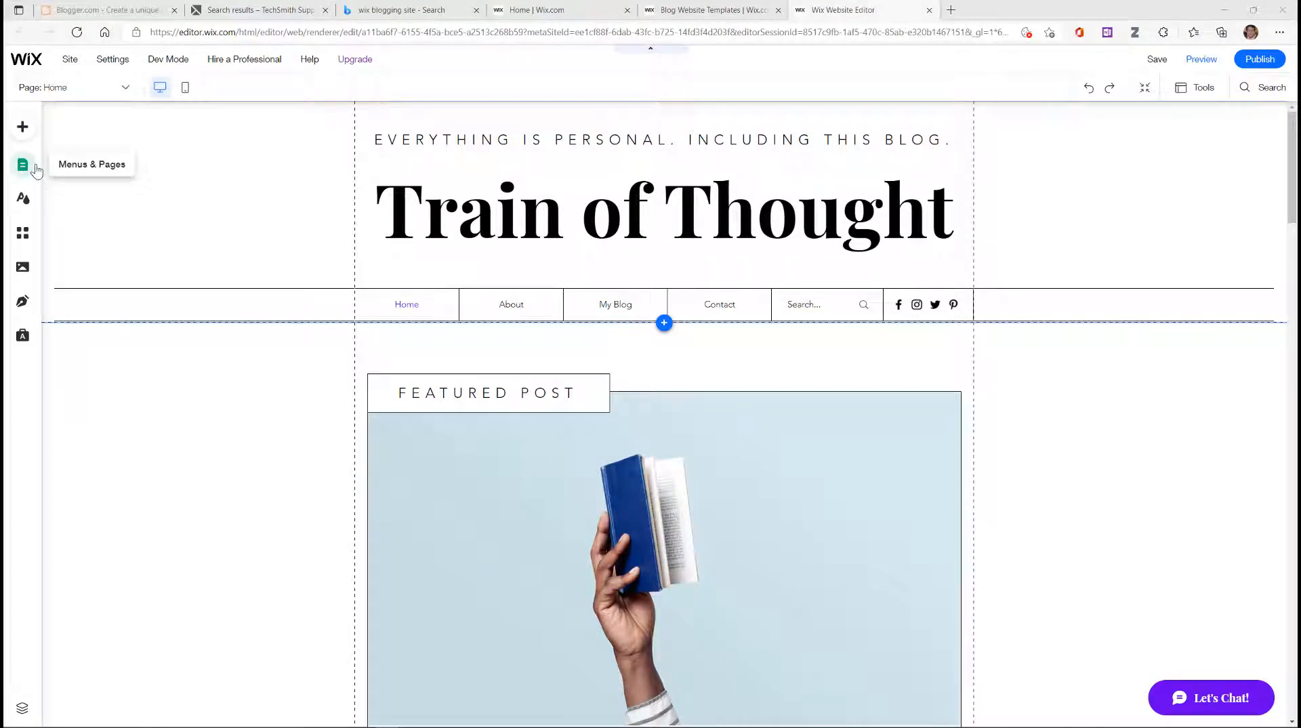
Step: Delete the Home page, then the About page, from the site's page list
click(36, 171)
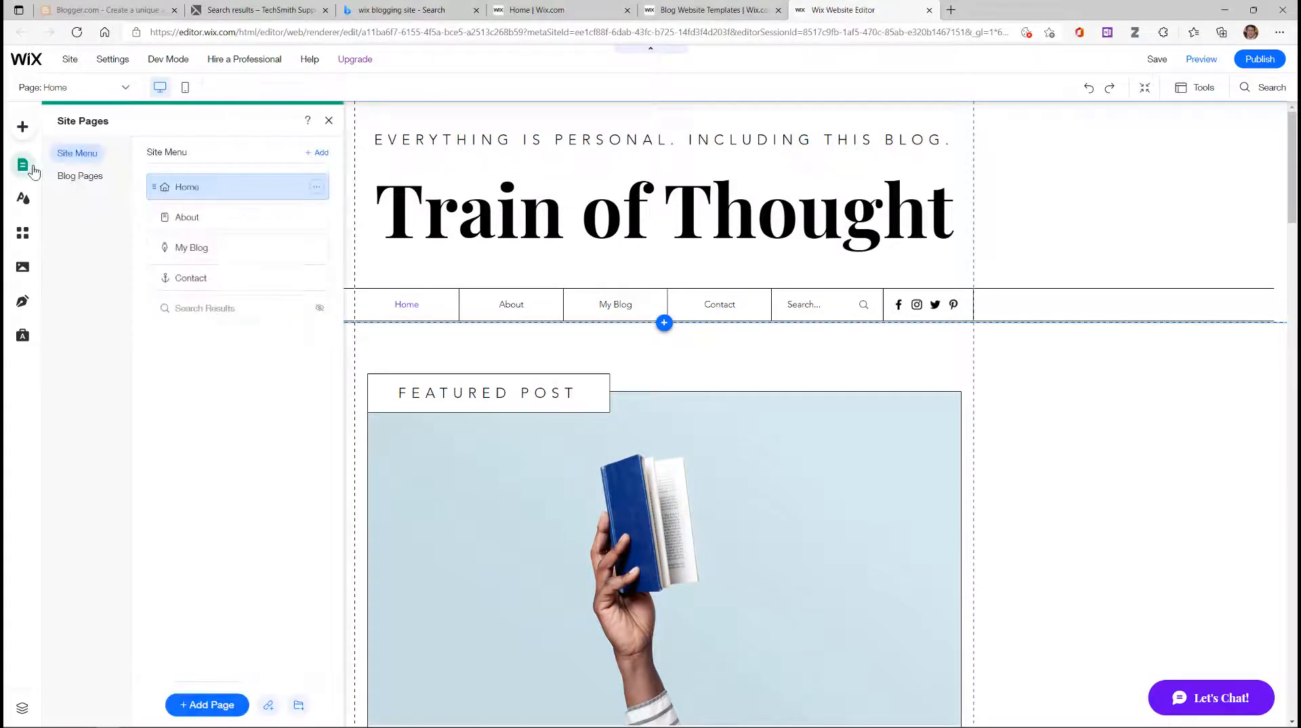
click(315, 188)
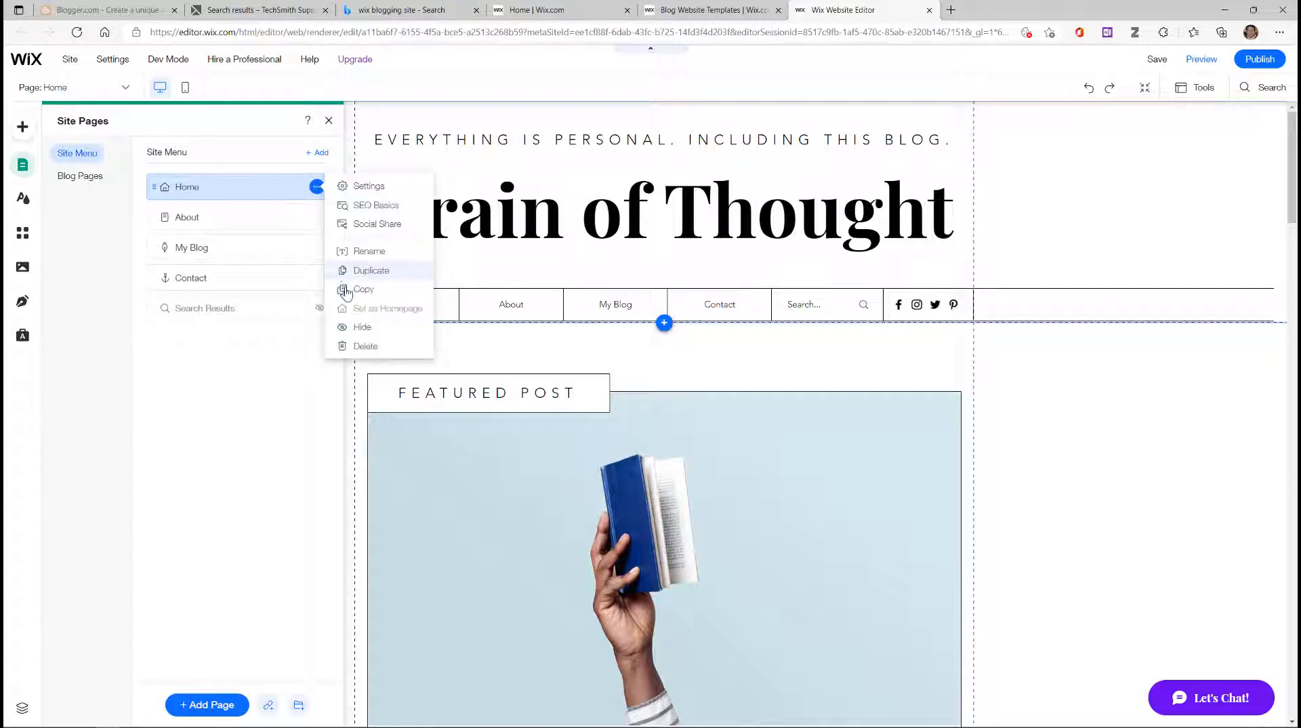
click(365, 346)
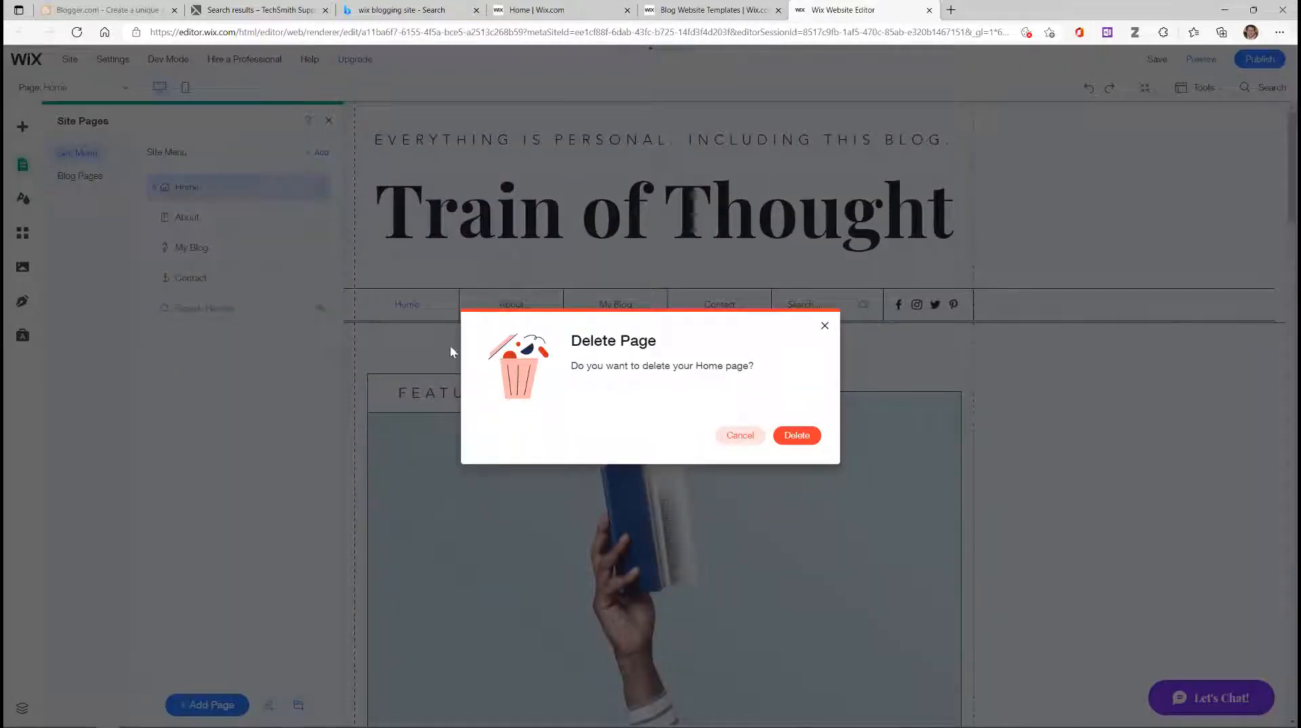
click(800, 437)
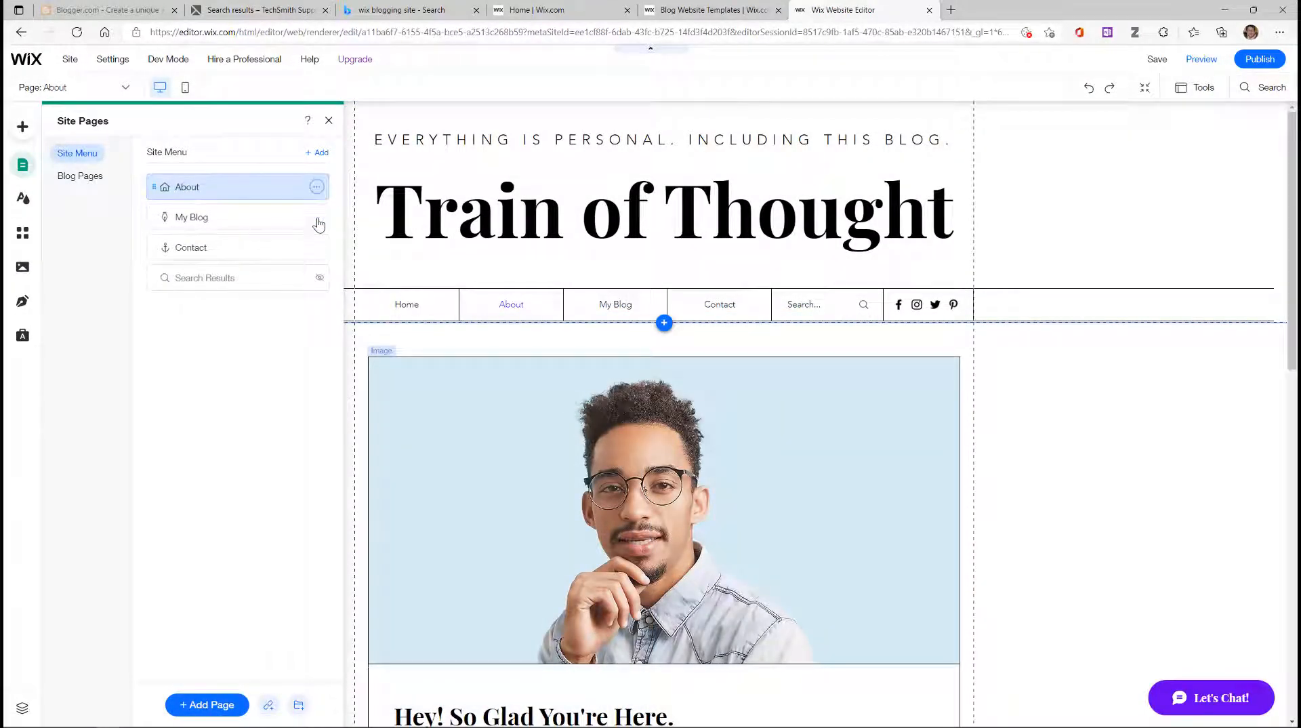
click(317, 187)
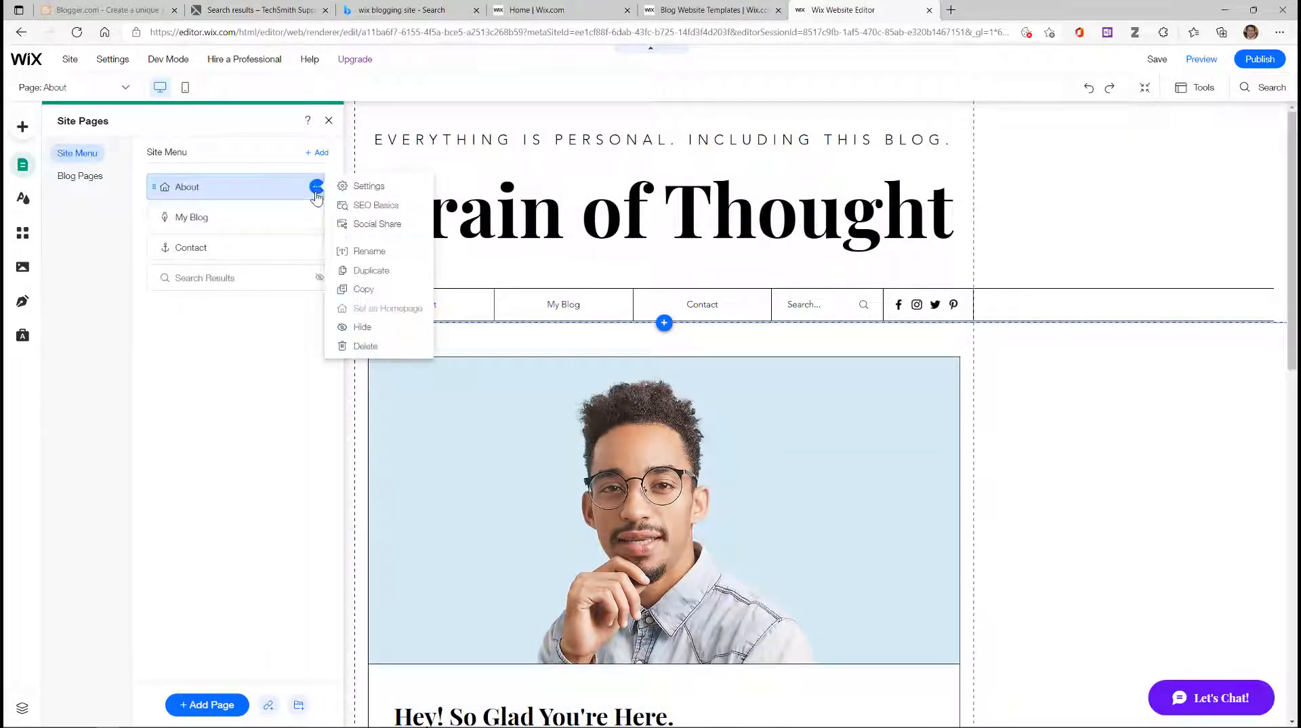
click(366, 346)
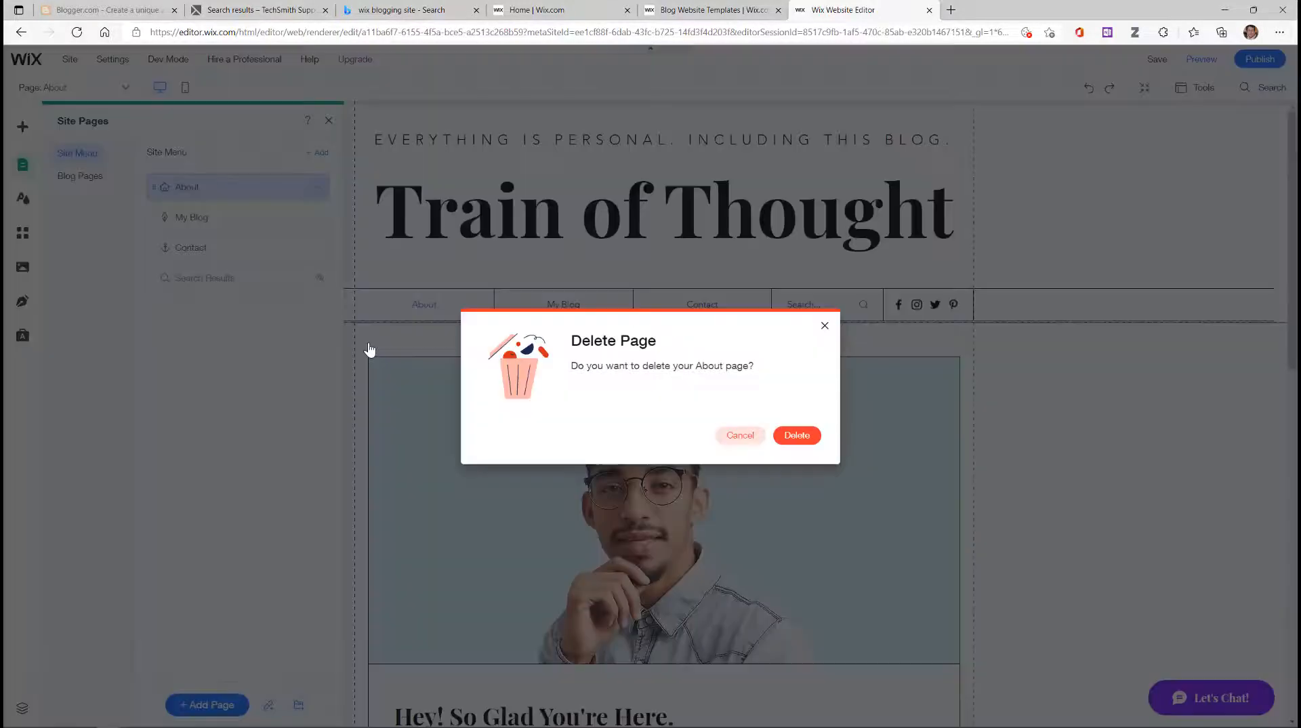
click(816, 443)
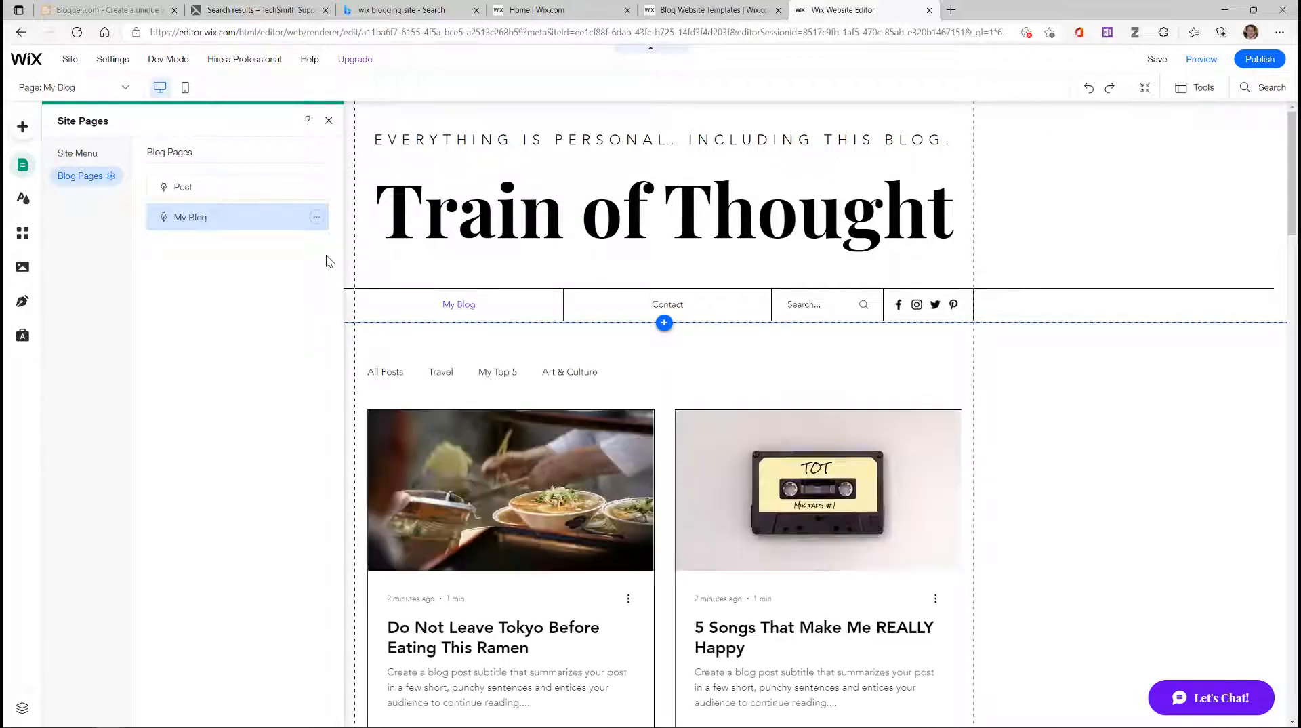
Step: Replace the Train of Thought header title with 'Sociology 208 | Social Problems'
click(328, 120)
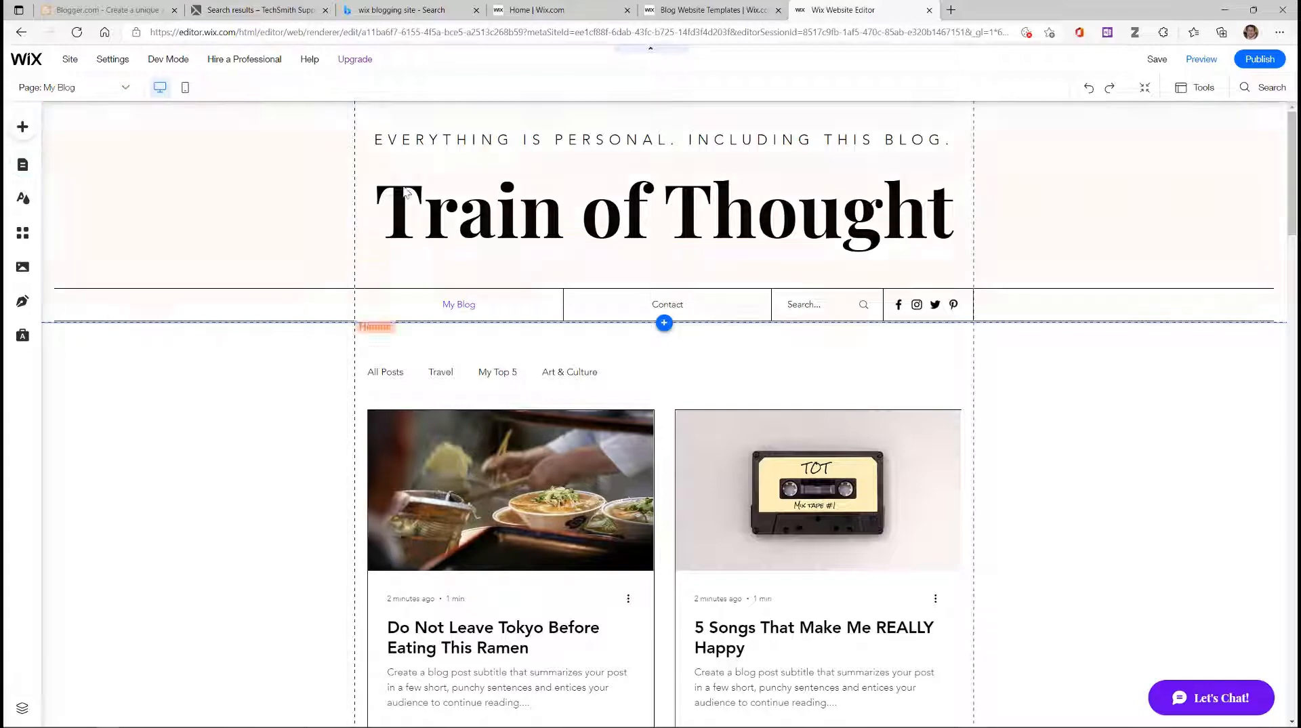
scroll(532, 321, down, 4)
scroll(532, 323, down, 6)
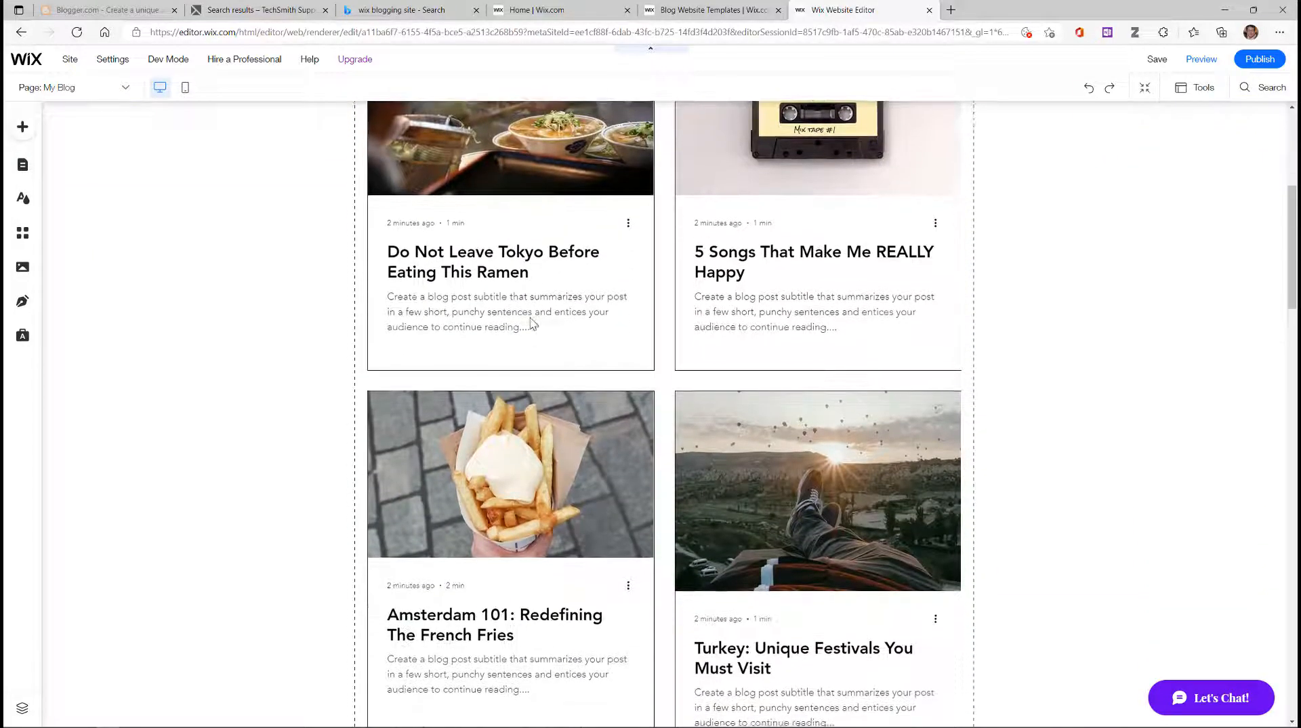
scroll(534, 322, up, 5)
scroll(534, 322, up, 5)
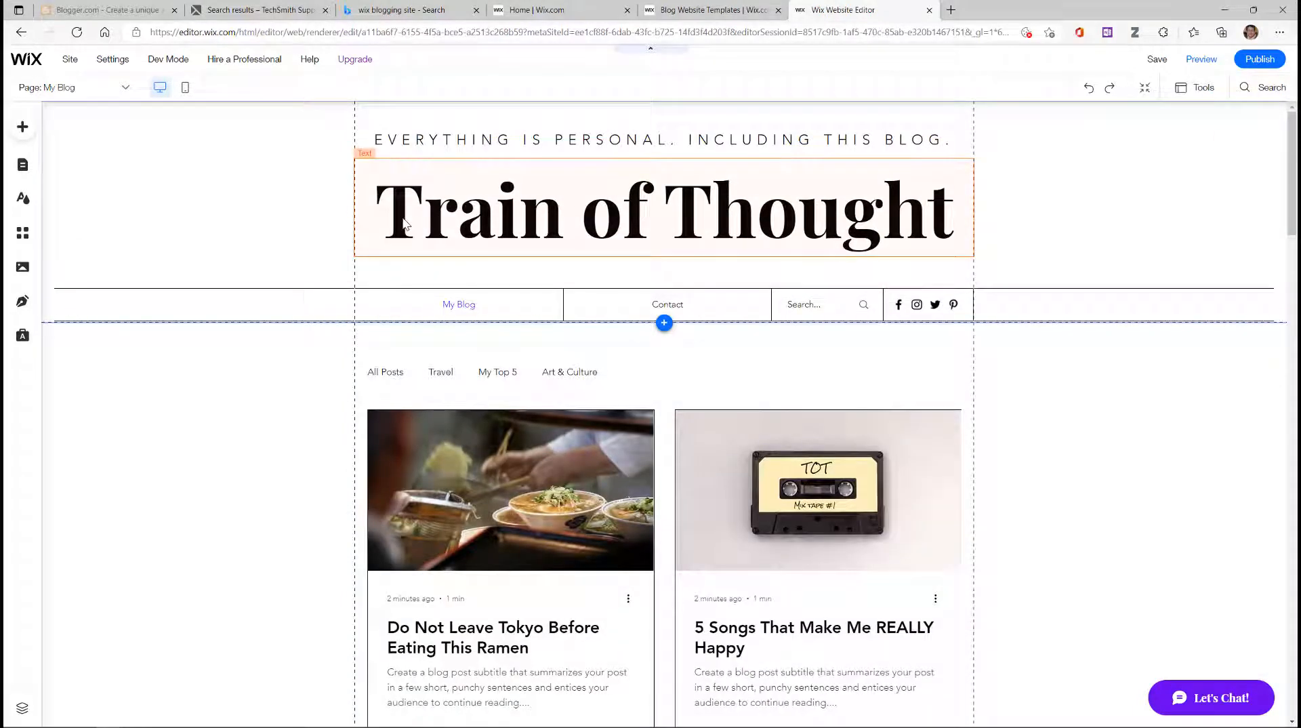
click(402, 218)
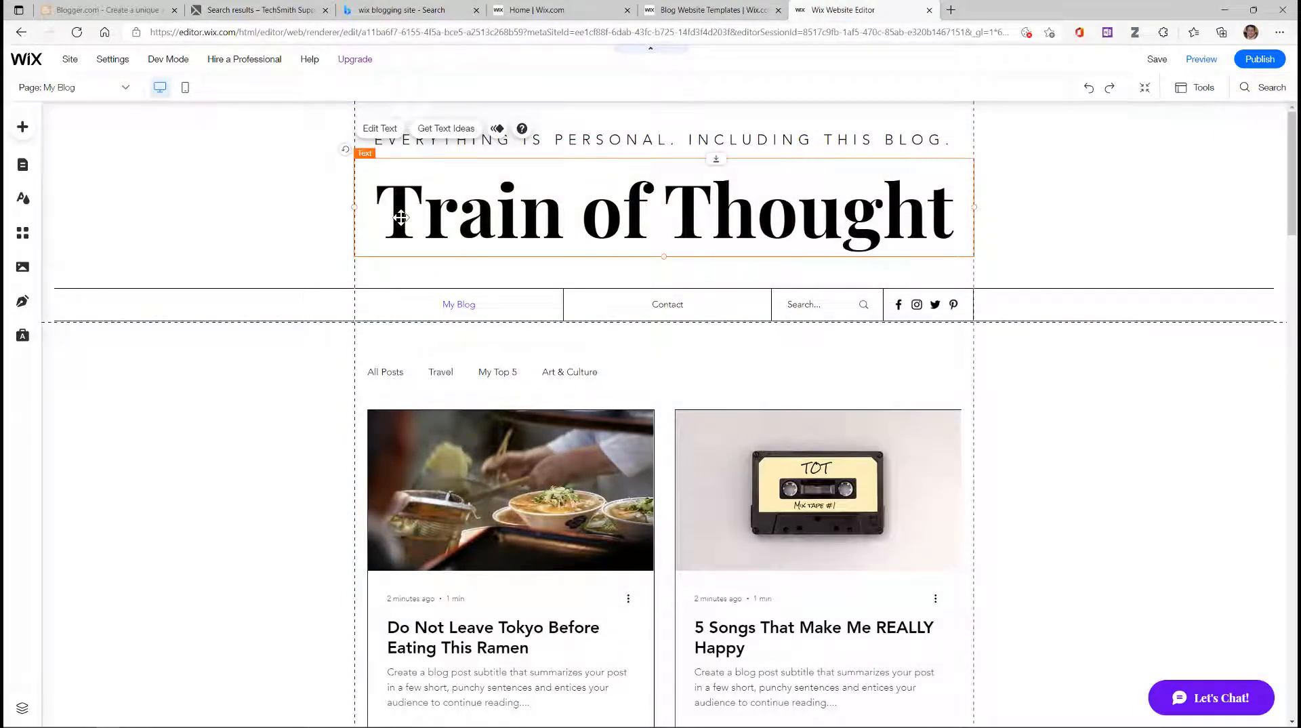
double_click(402, 217)
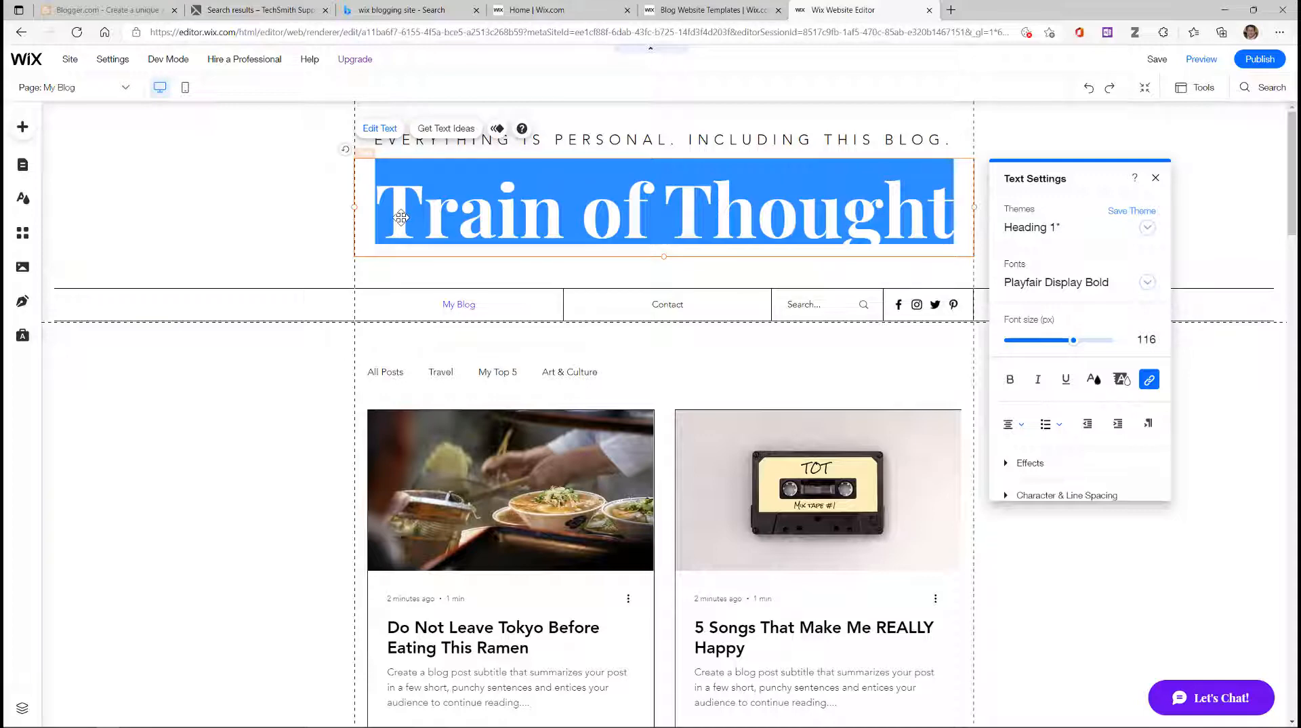
text(S)
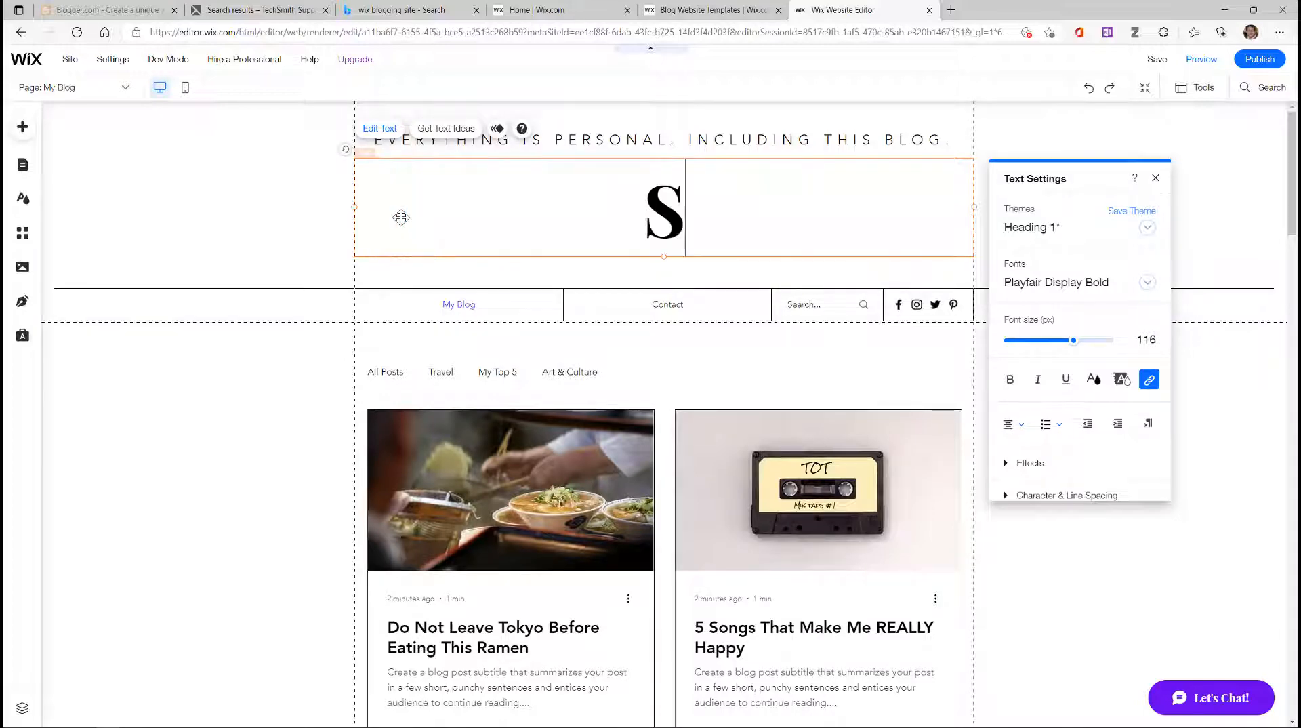
text(ociology 2)
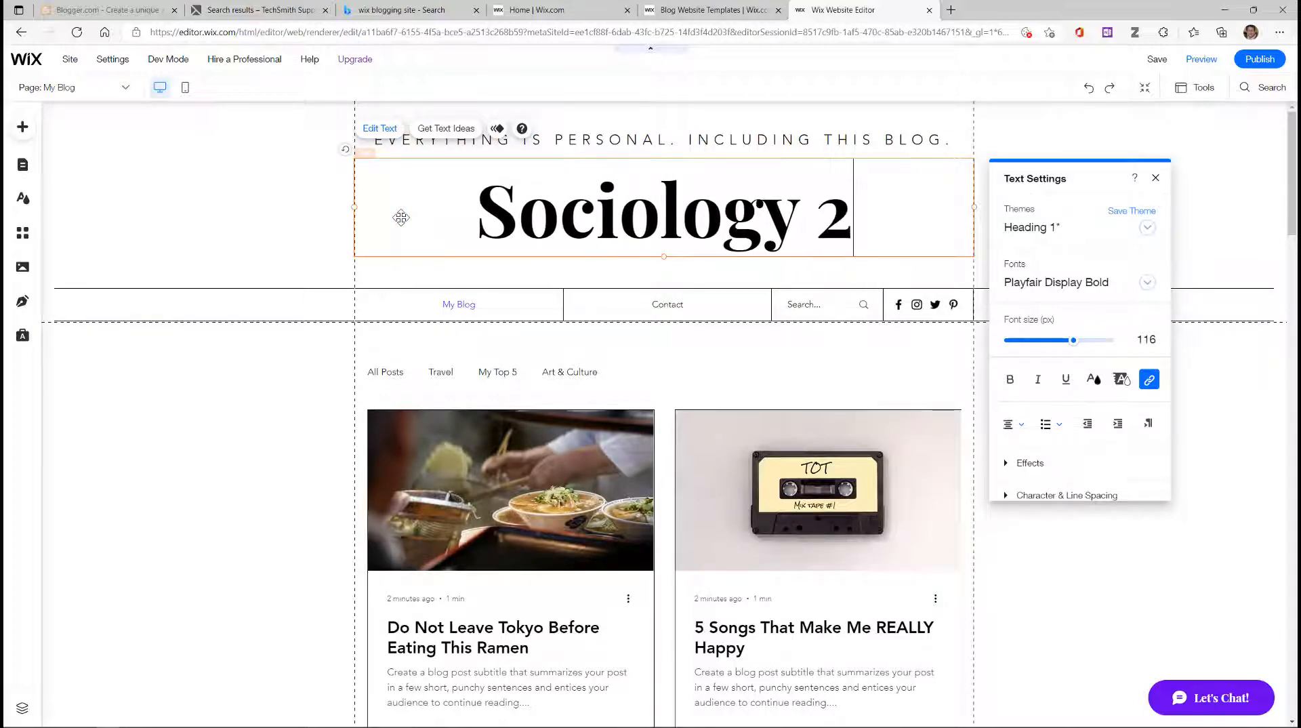
text(08  )
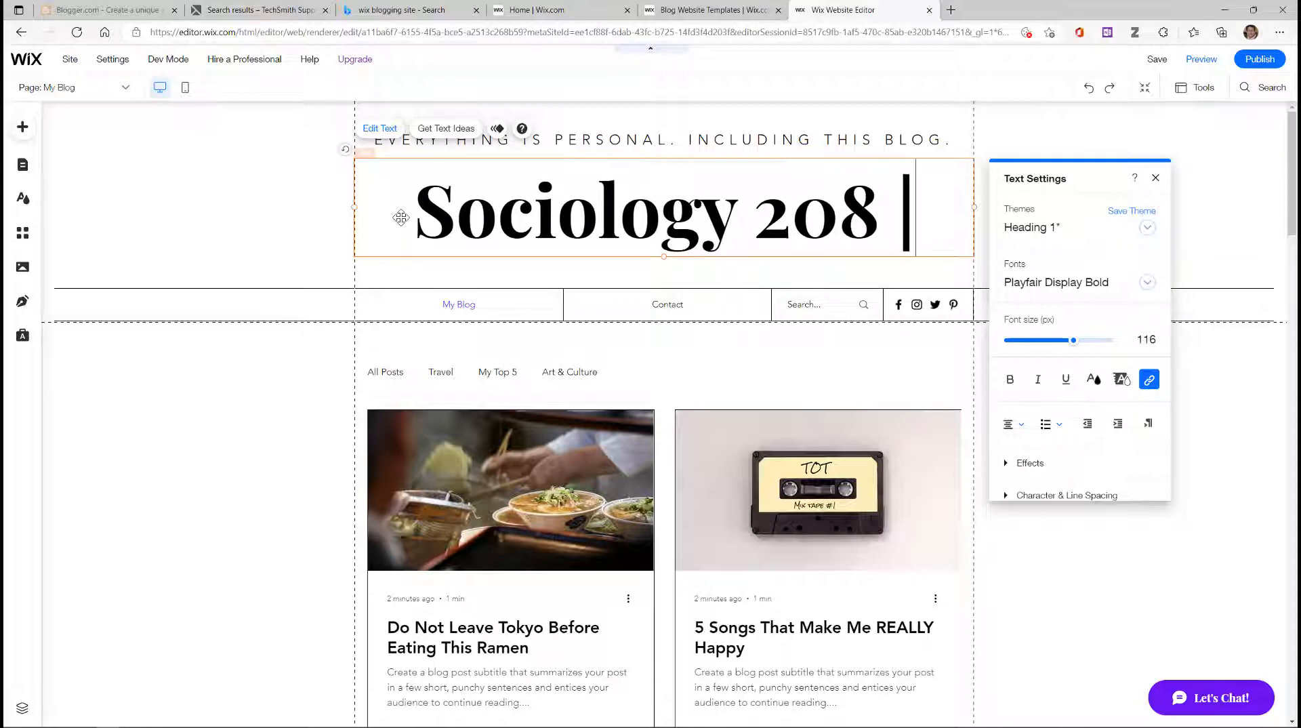
text( S)
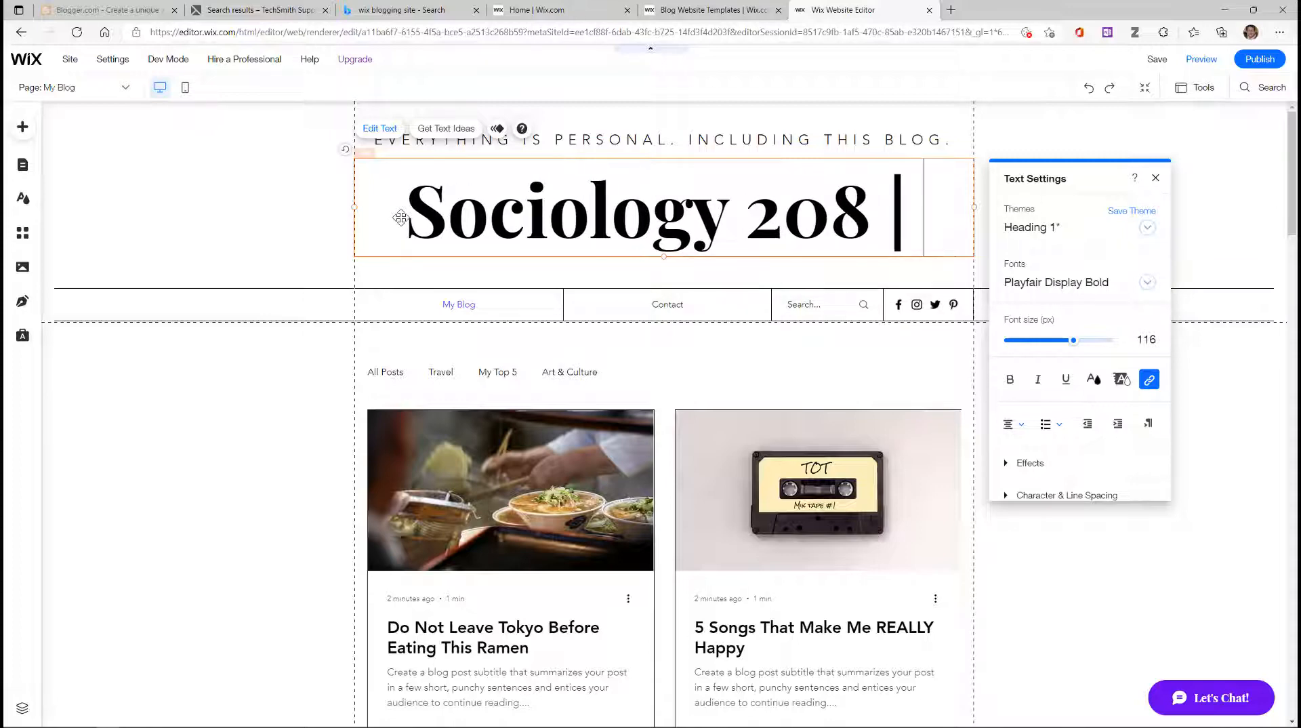
text(ocial)
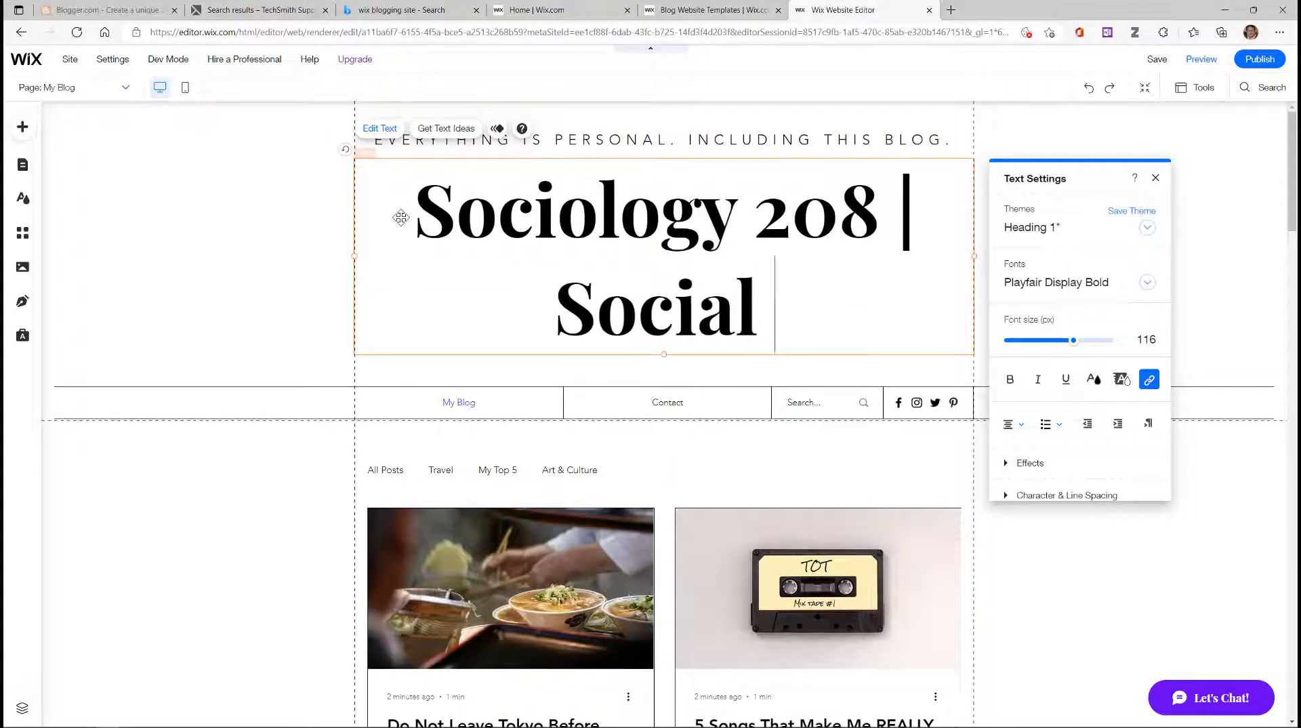
text( Problems)
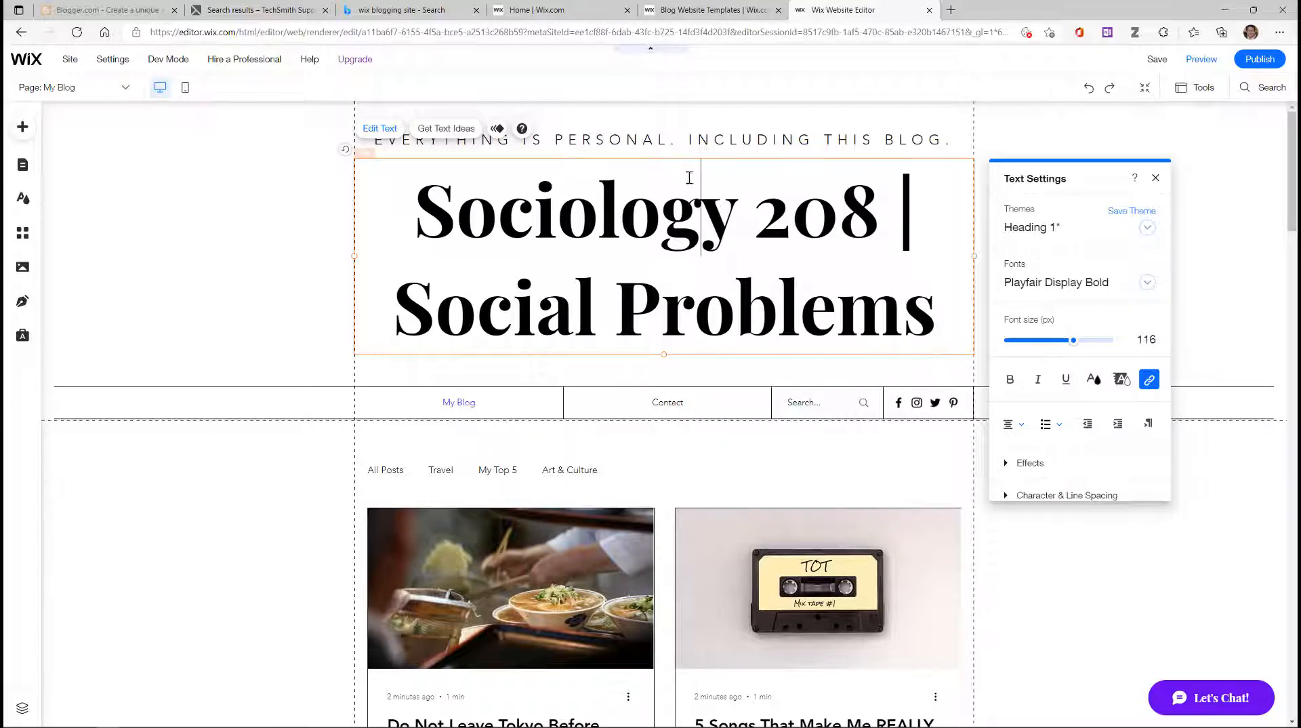
Step: Set the new heading's font size to 66 so it fits on one line
drag(411, 211, 958, 302)
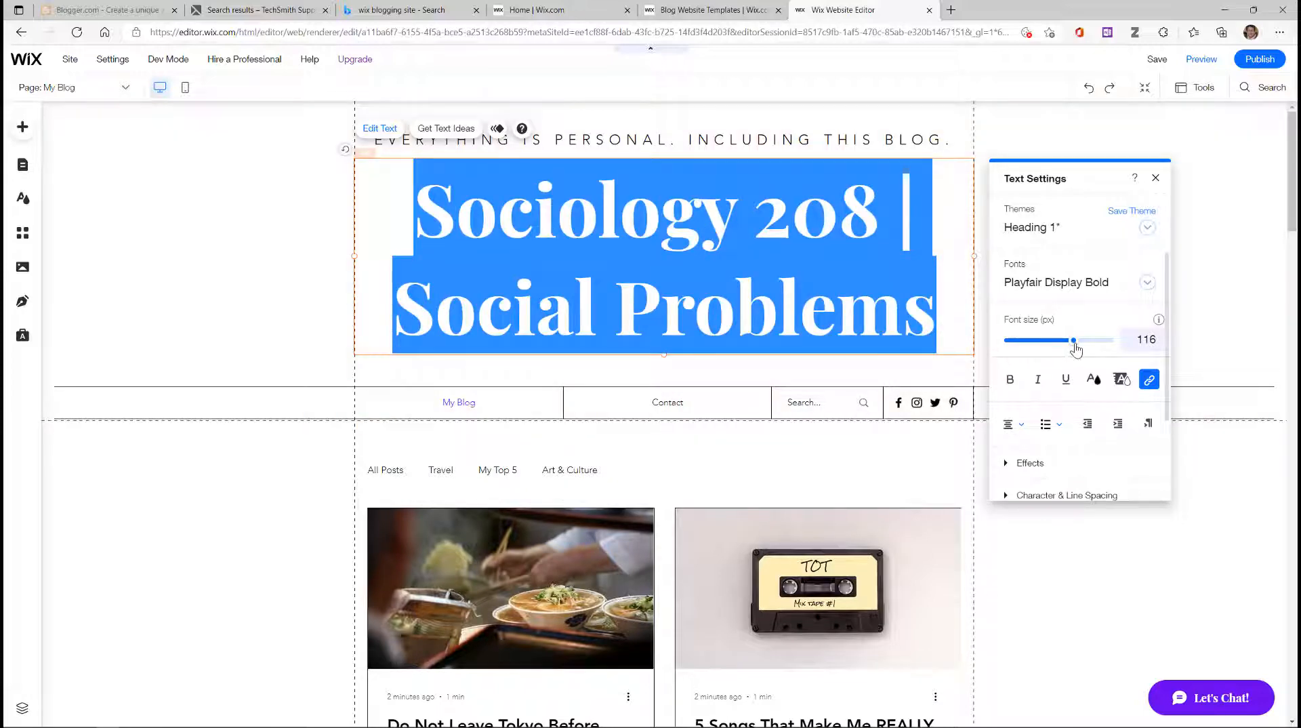
click(1075, 342)
drag(1076, 348, 1044, 357)
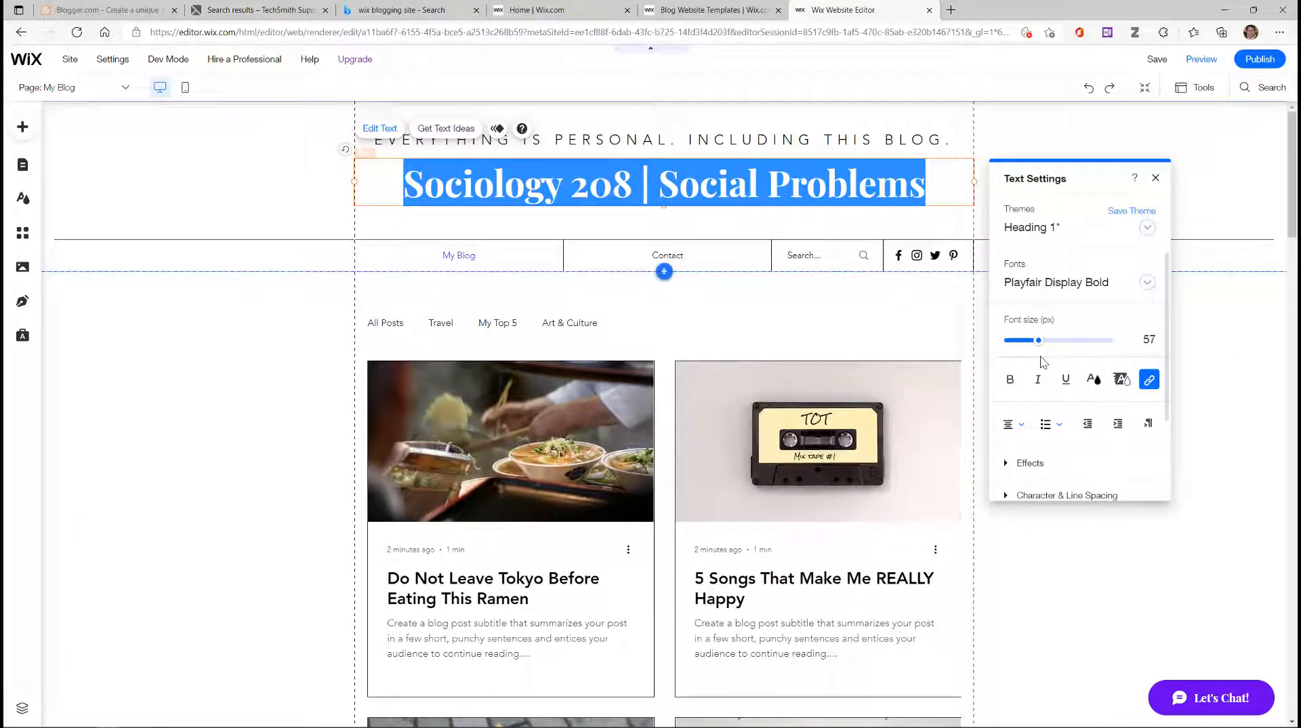
click(1149, 337)
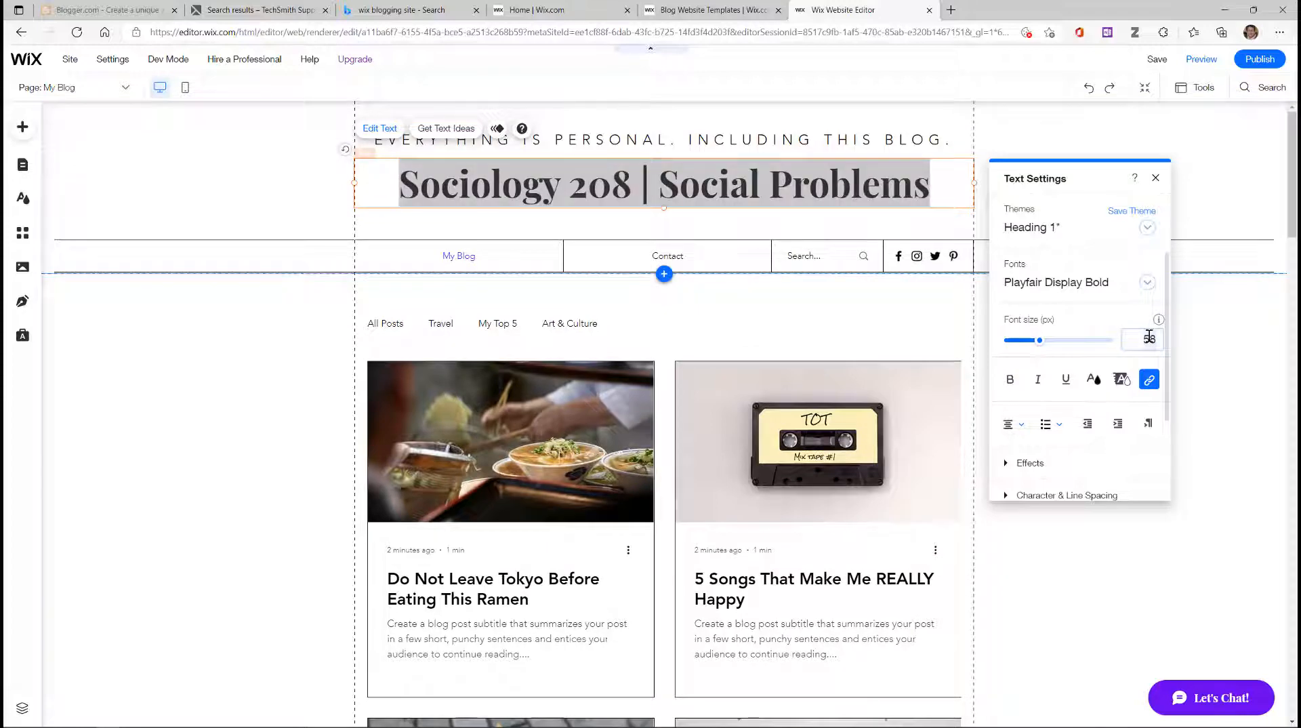
key(Return)
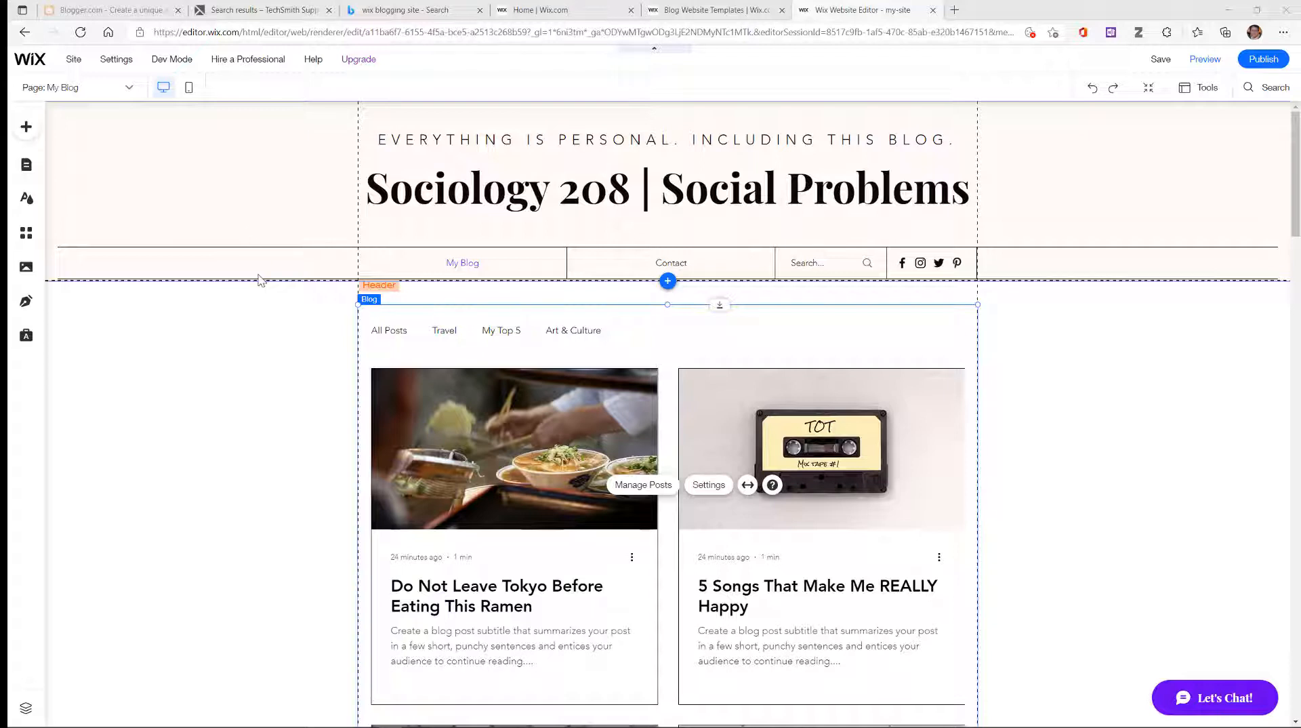
click(437, 201)
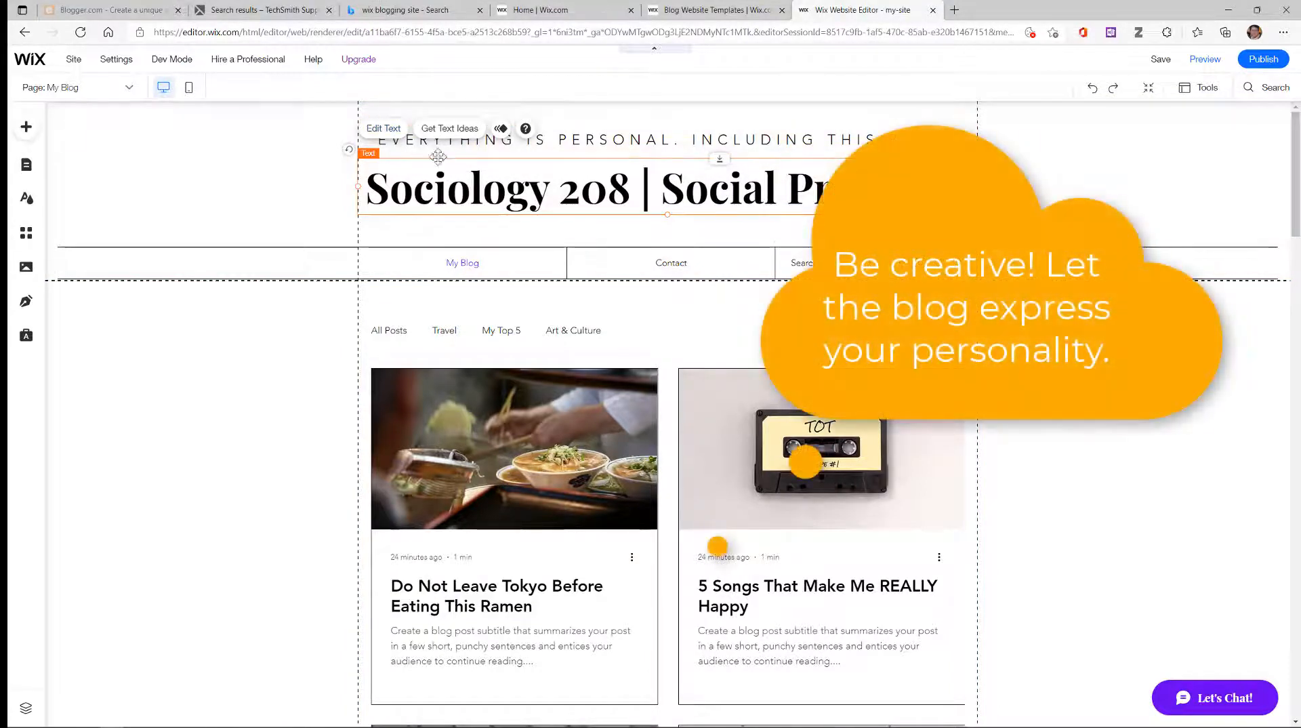
click(584, 147)
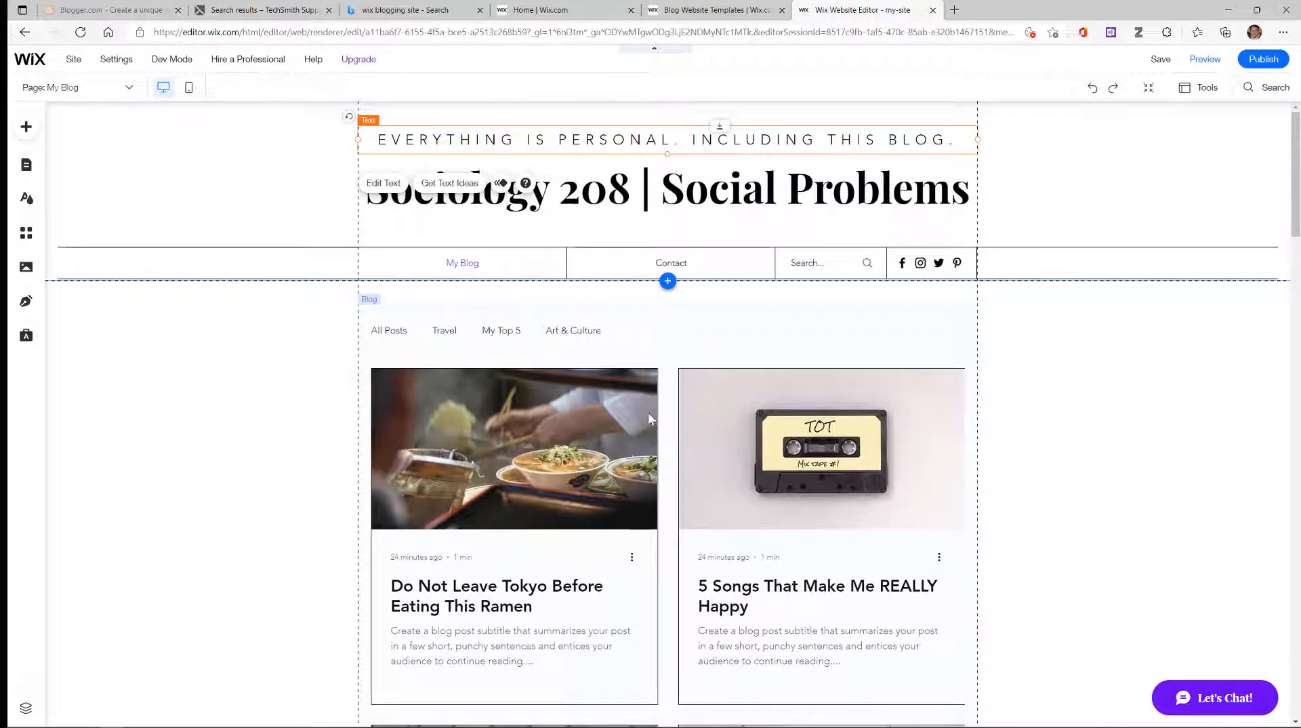
scroll(559, 510, down, 5)
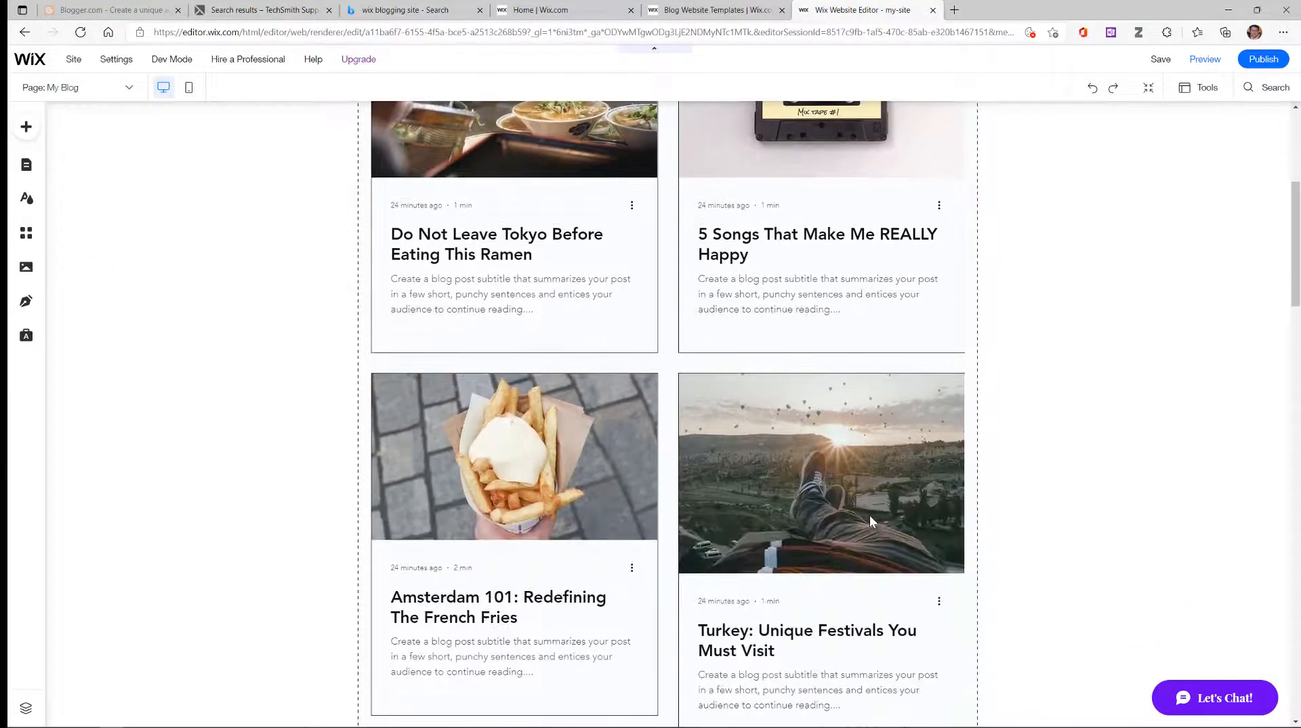
scroll(844, 523, up, 5)
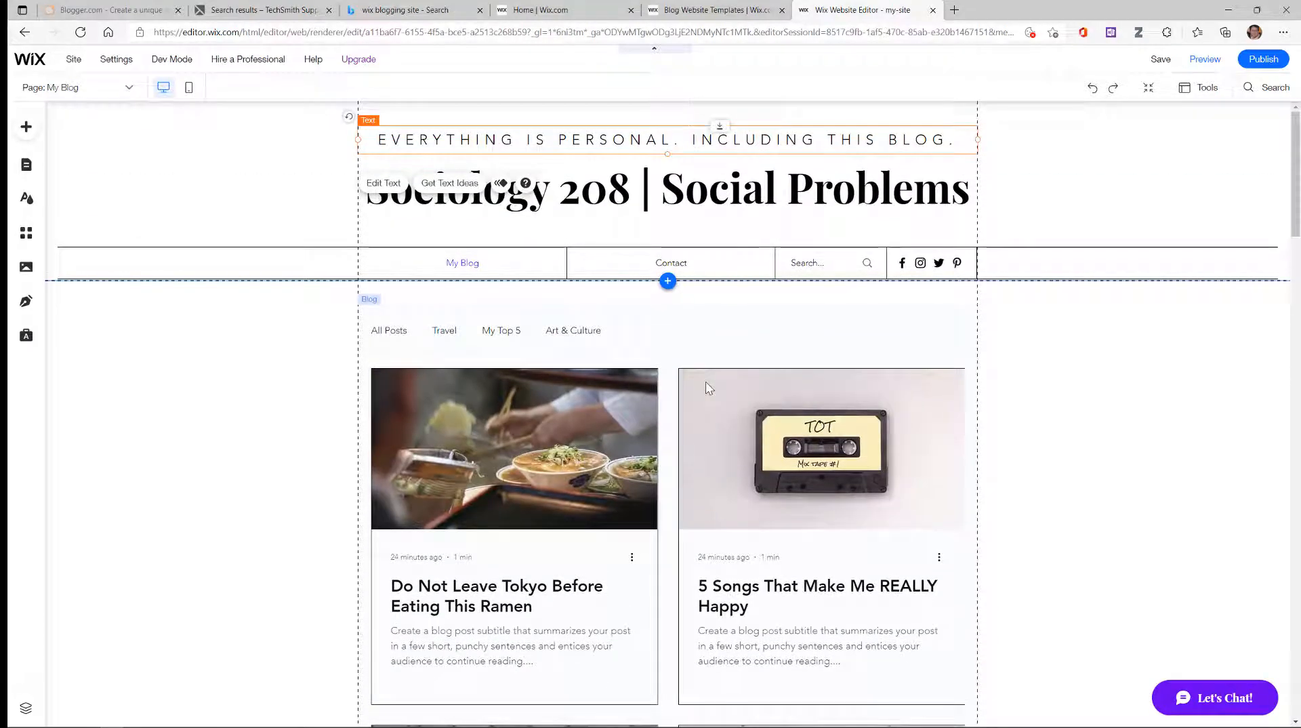
click(686, 353)
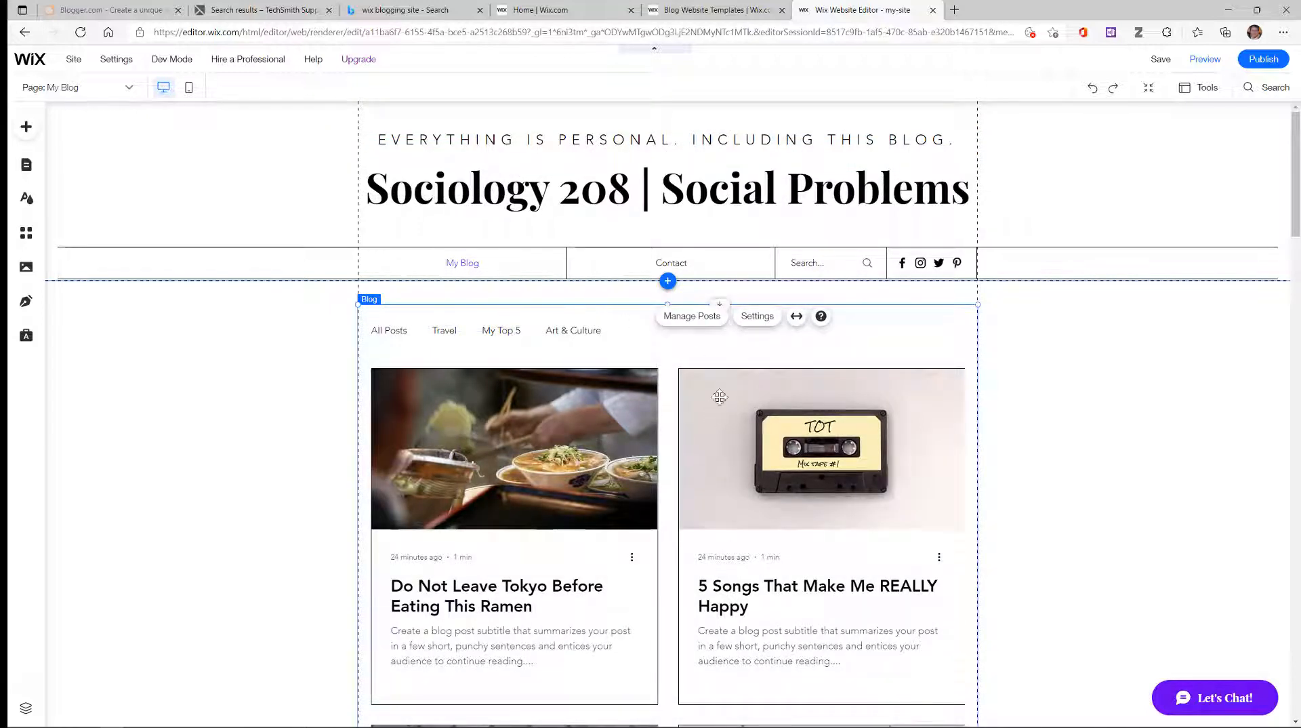
Step: Open the Blog element's Display settings to review which post details the feed shows
click(758, 316)
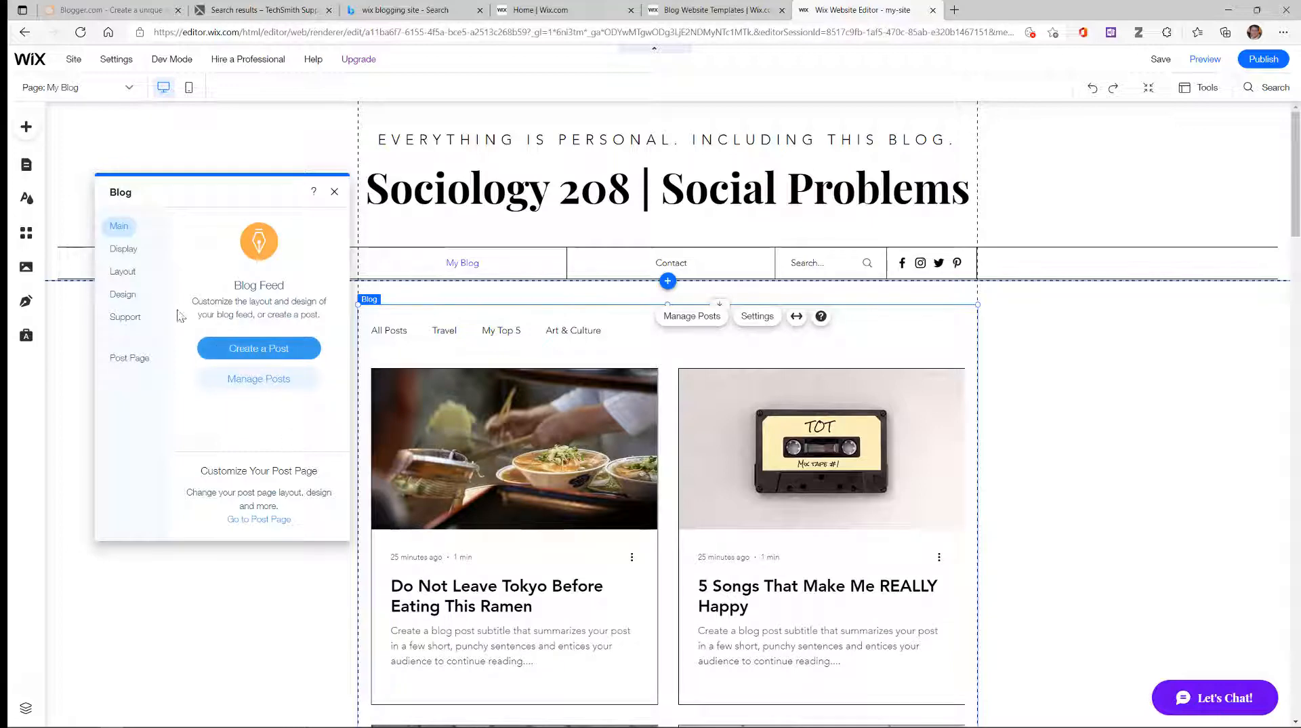
click(105, 255)
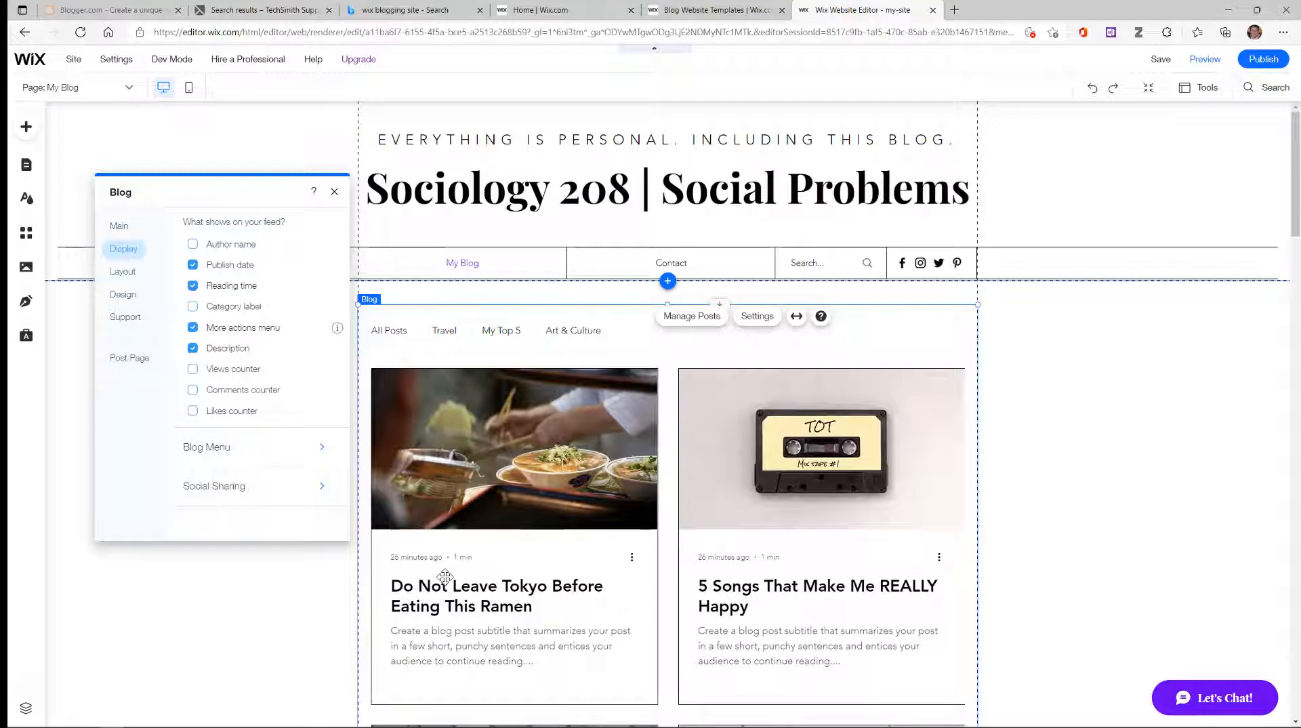
scroll(483, 586, down, 1)
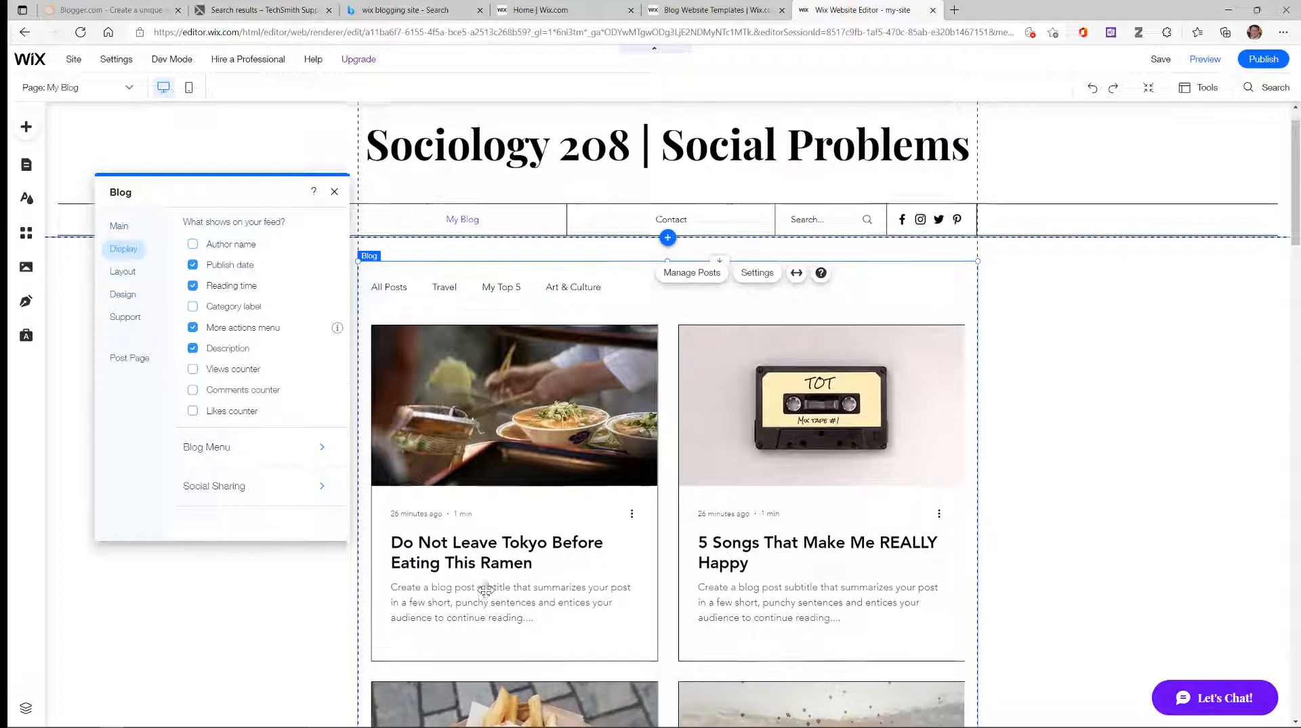
scroll(486, 588, up, 1)
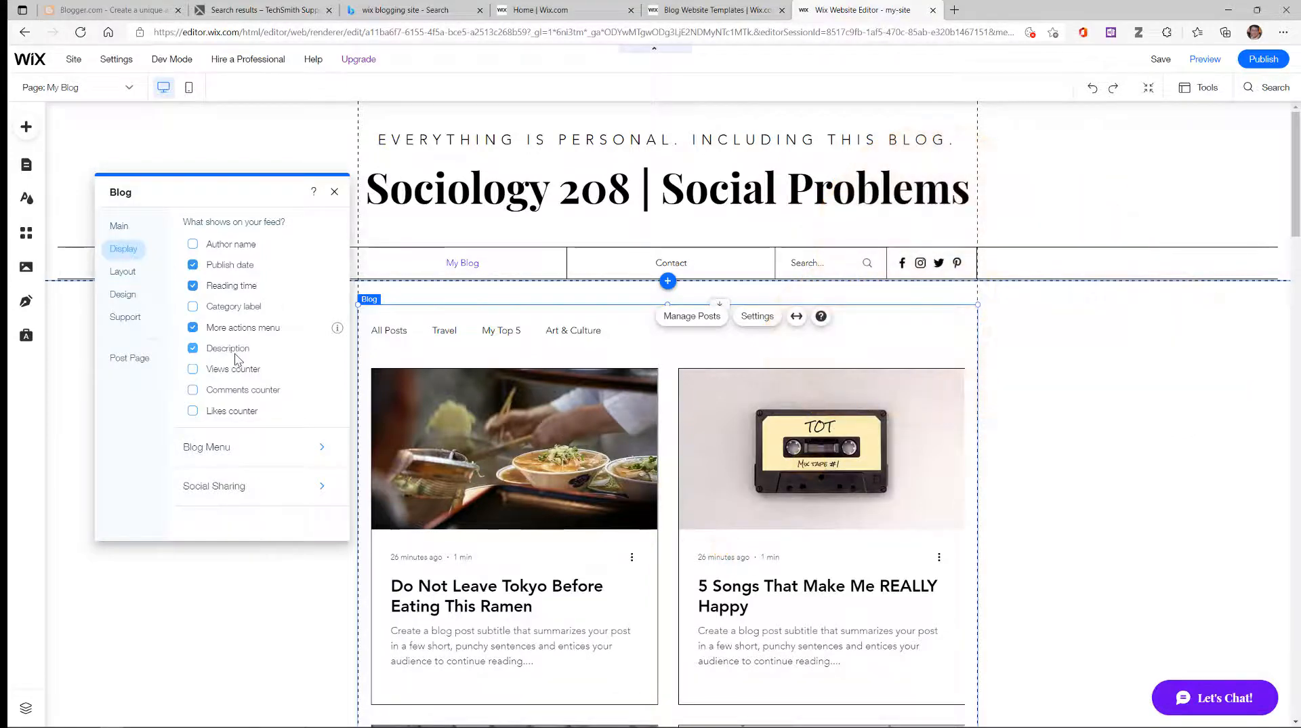
Step: Pick the Full Post option from the blog feed's Layout choices
click(132, 283)
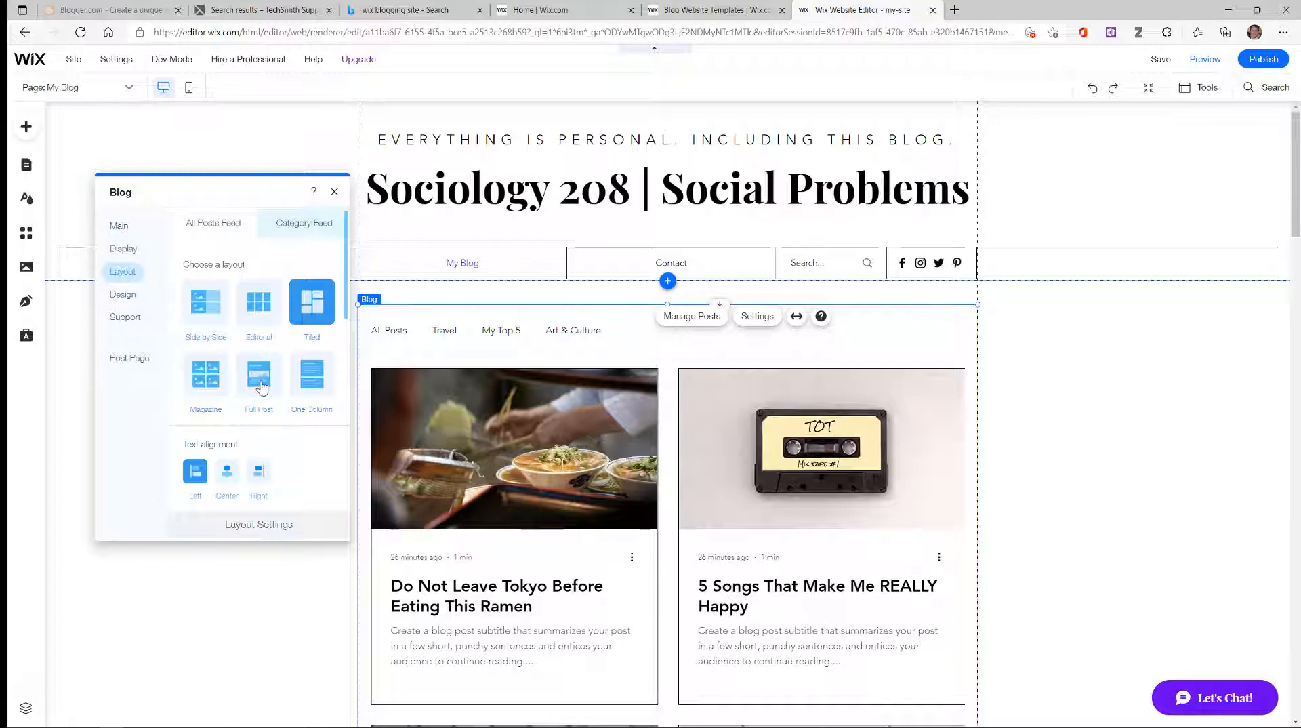
click(261, 386)
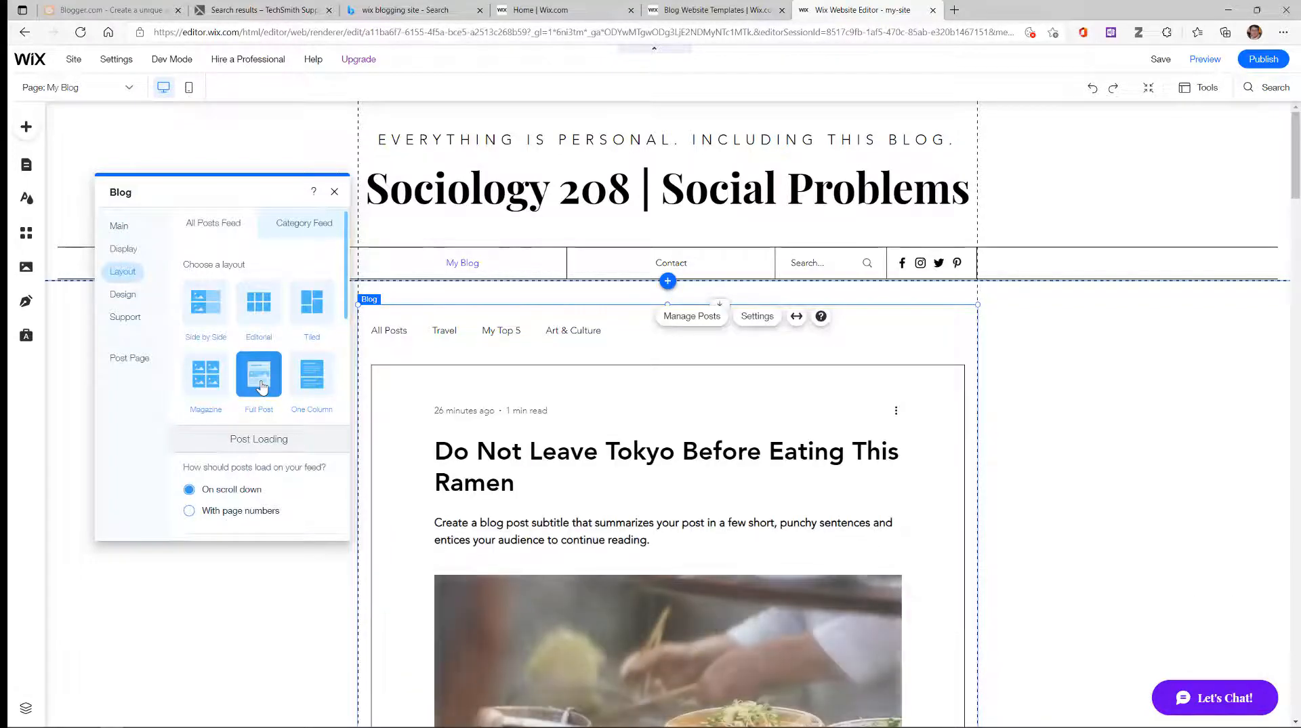
scroll(461, 425, down, 8)
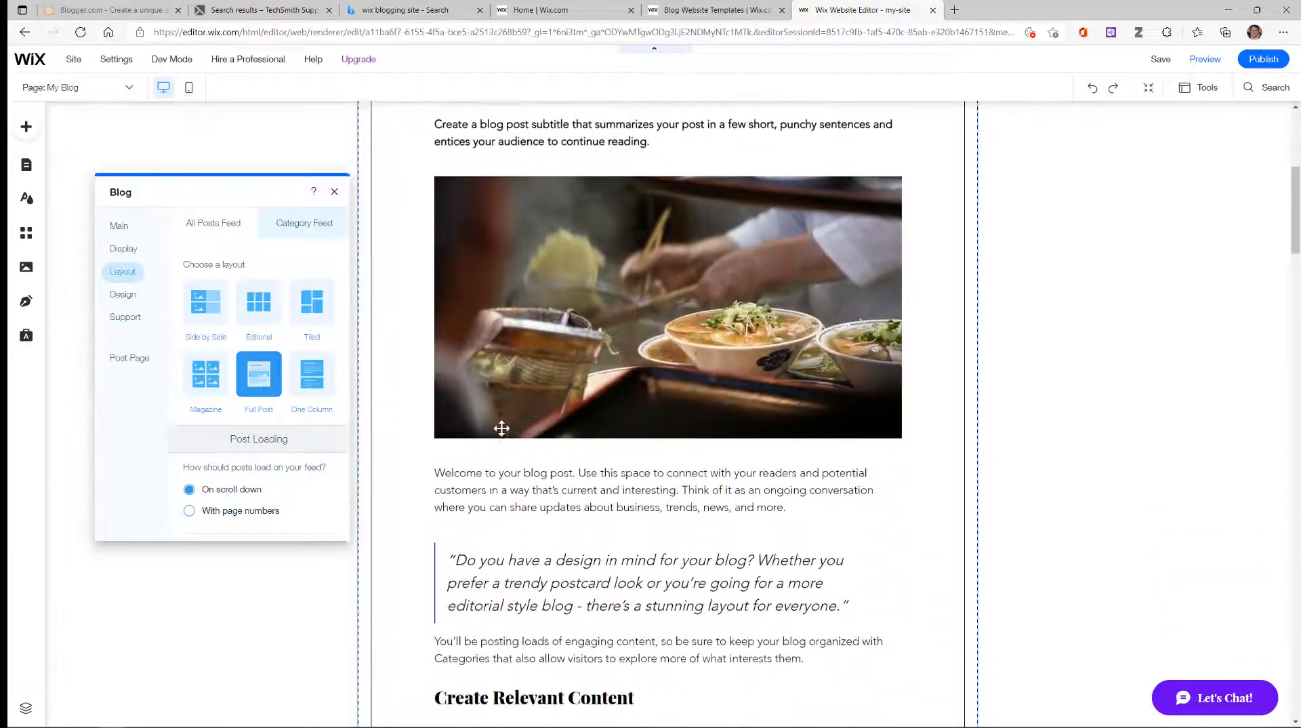
scroll(501, 427, down, 8)
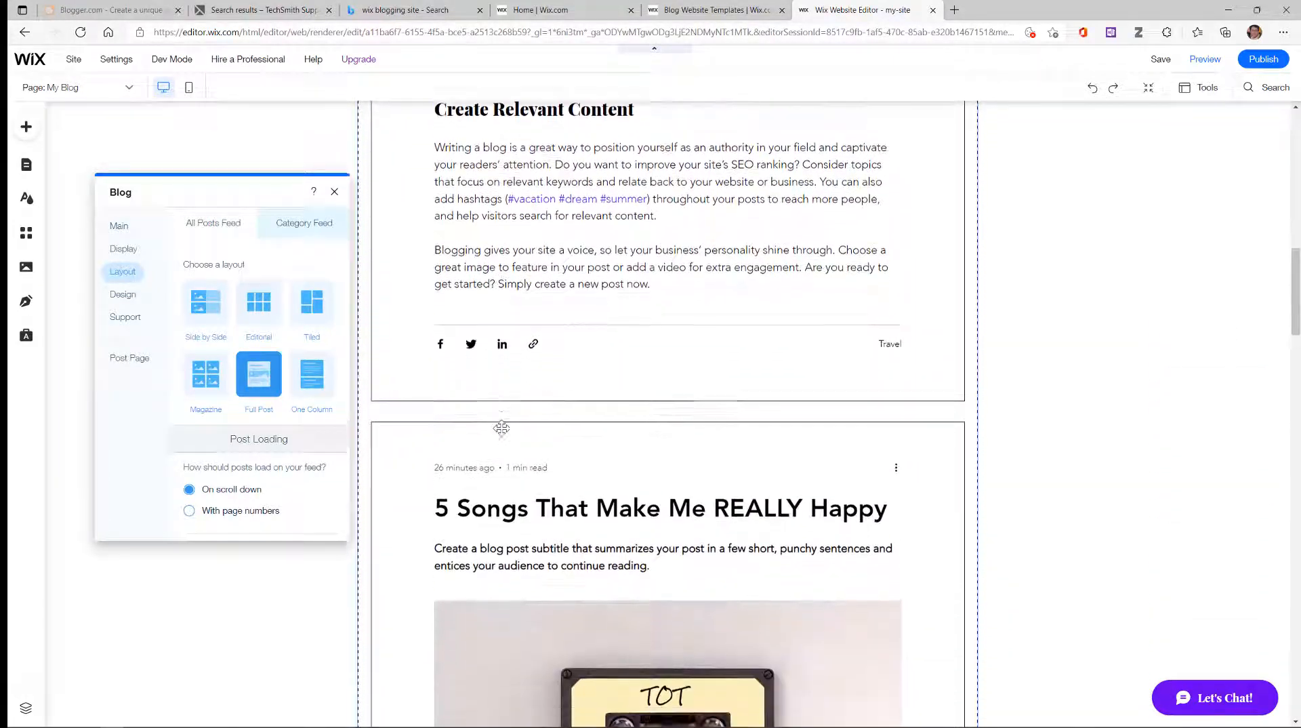
scroll(501, 428, up, 15)
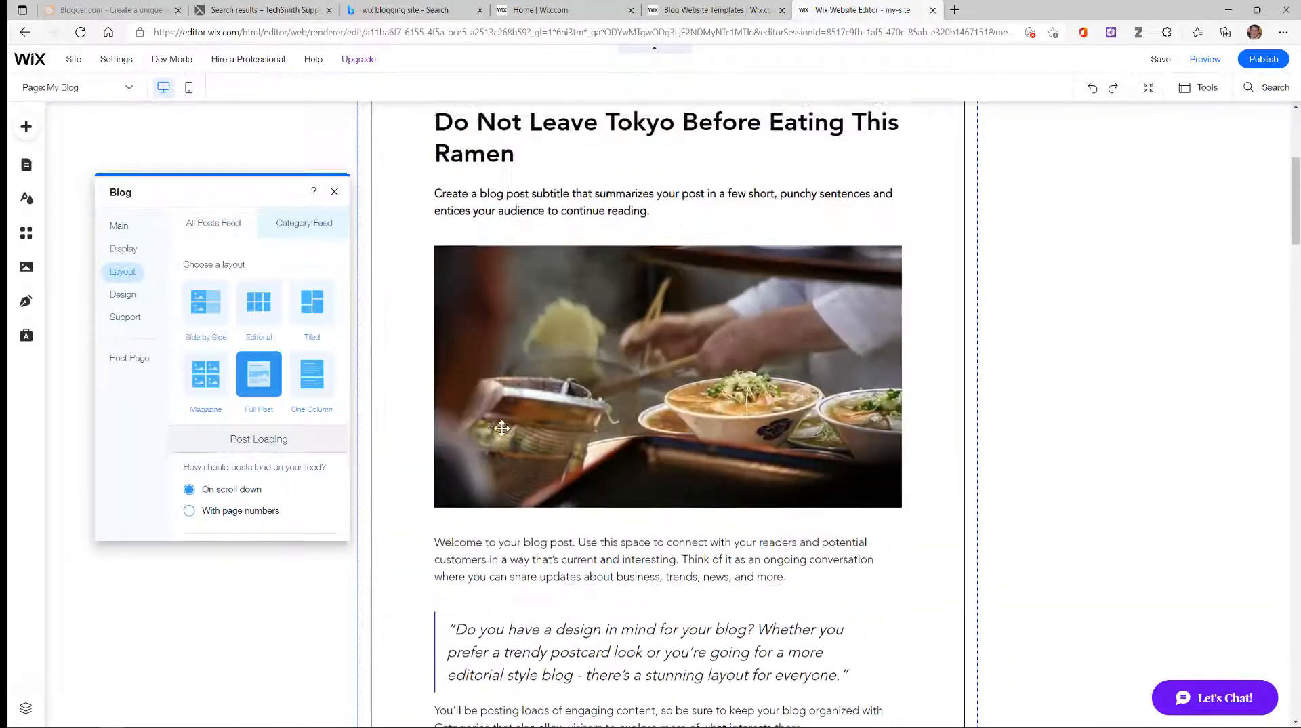
Step: Try the one-column layout, then switch back to Full Post and review the feed
click(320, 384)
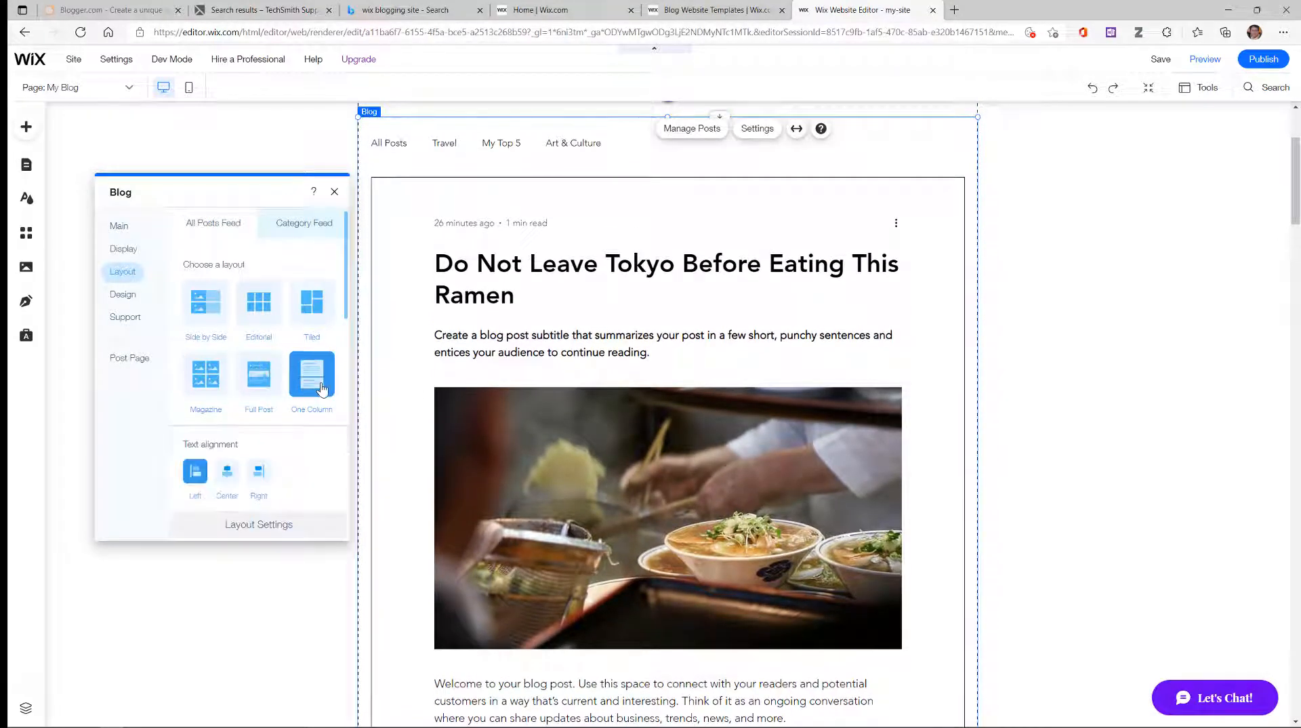
scroll(590, 390, down, 3)
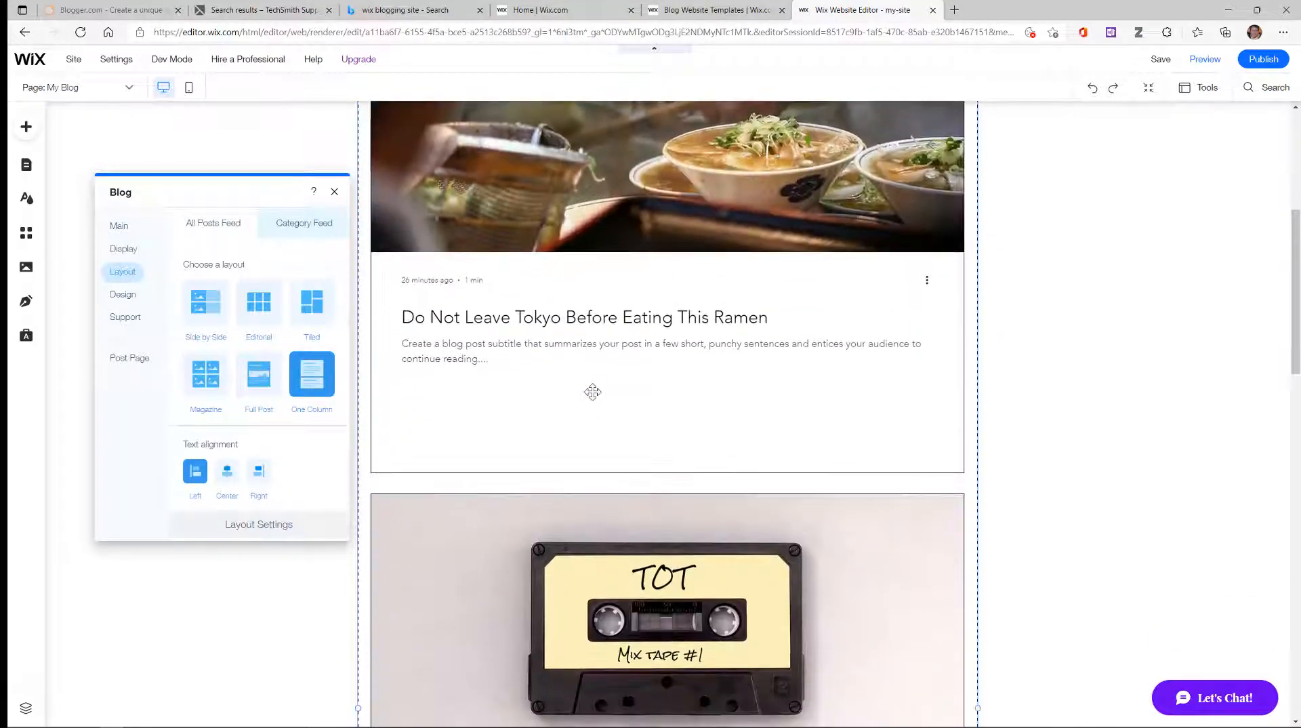
scroll(592, 389, down, 2)
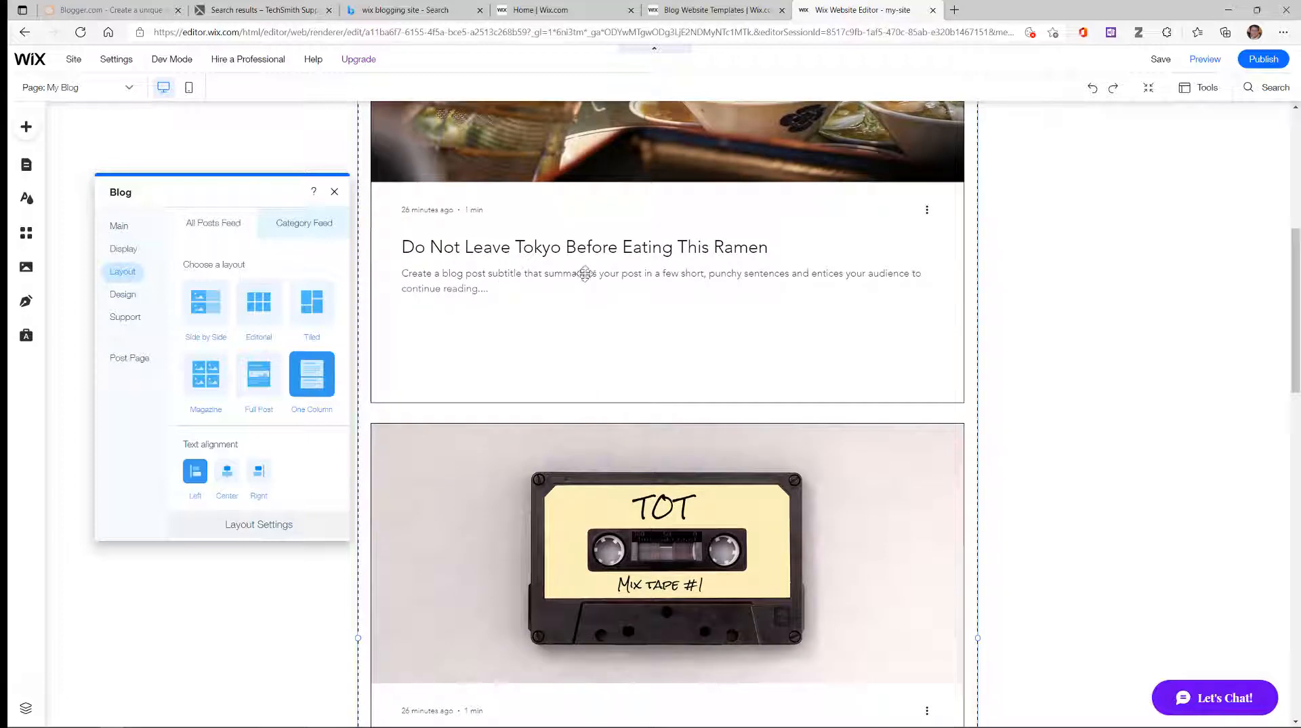
scroll(596, 326, down, 1)
scroll(602, 340, down, 8)
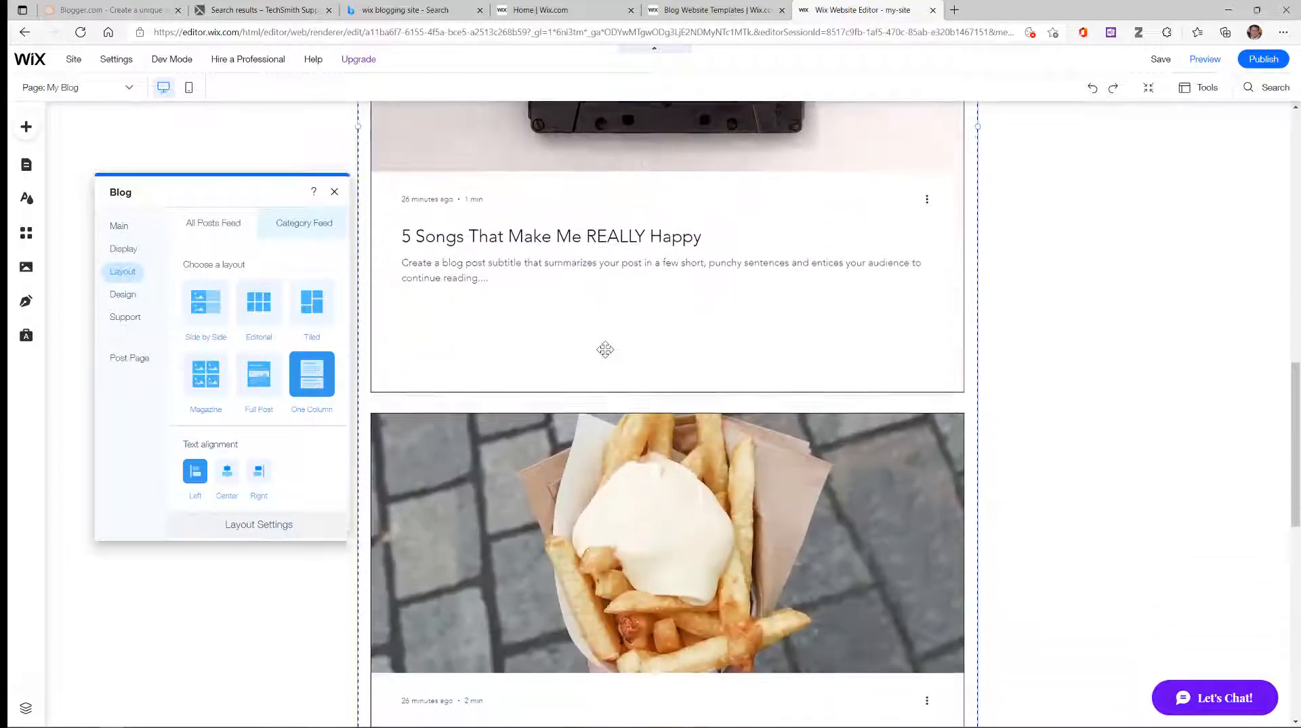
scroll(605, 349, down, 3)
scroll(608, 406, up, 10)
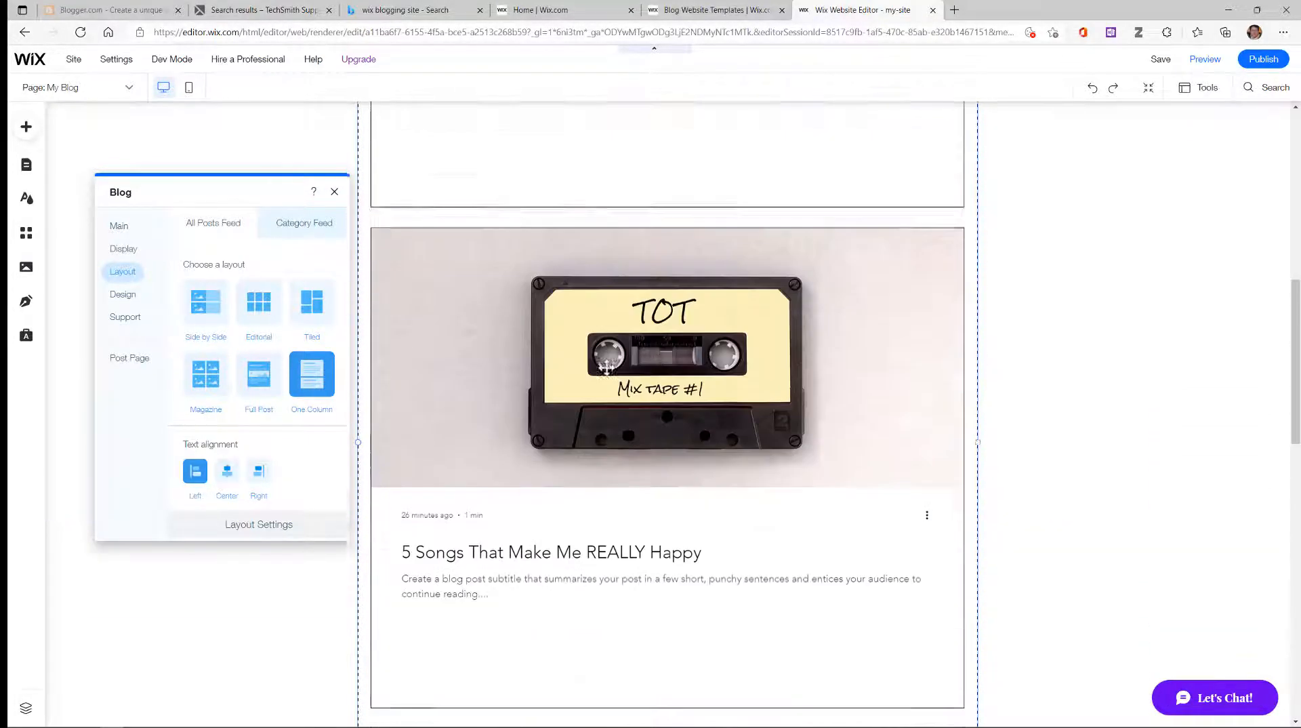
scroll(606, 431, up, 8)
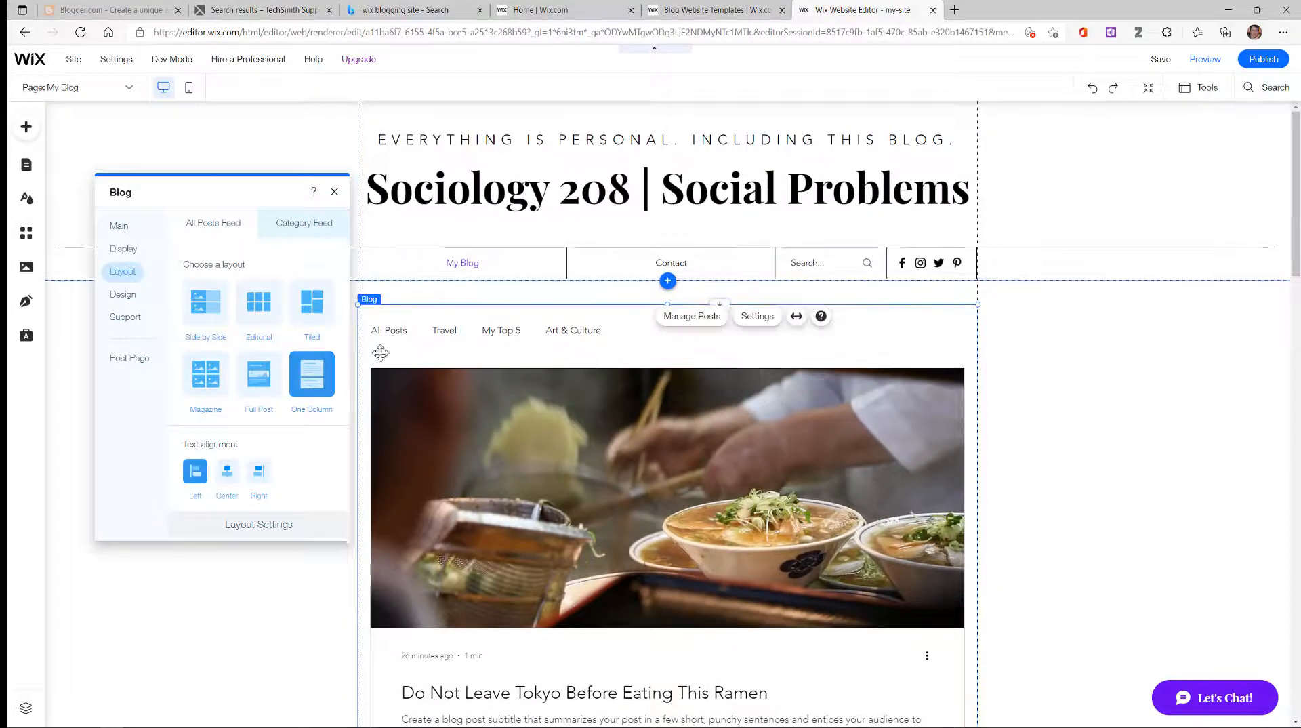
click(256, 380)
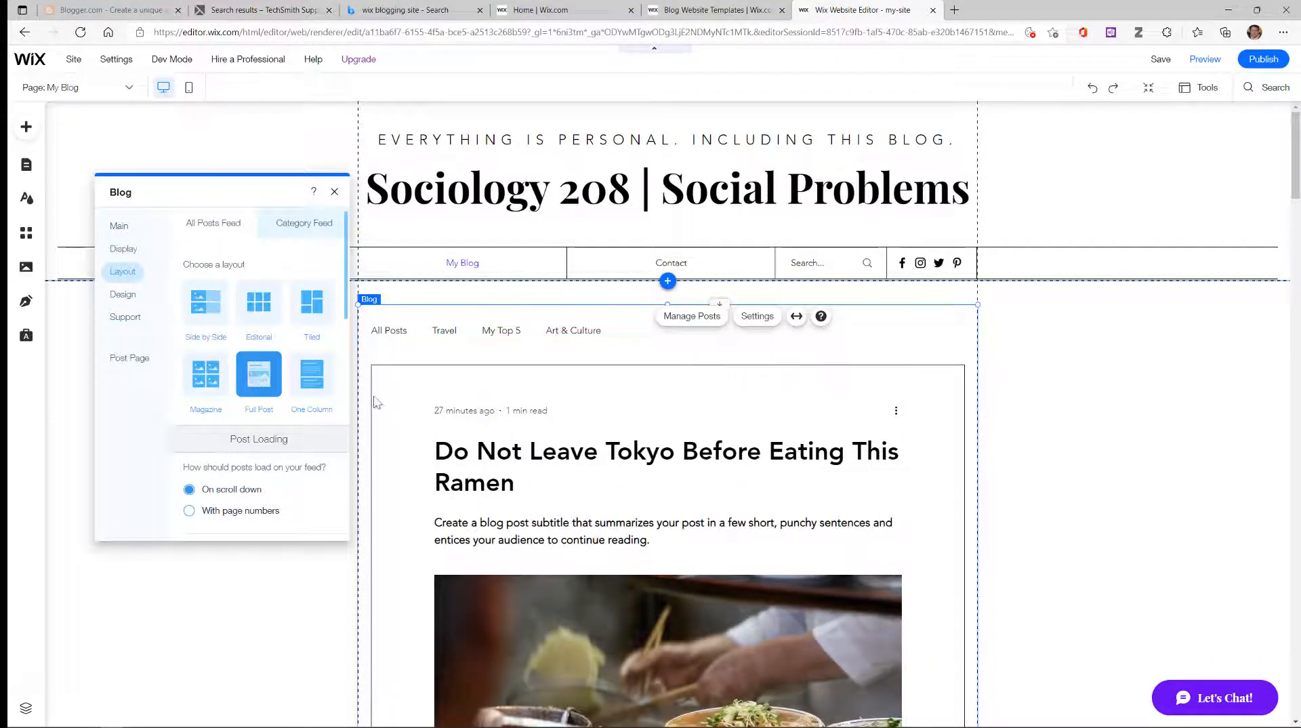
scroll(606, 437, down, 7)
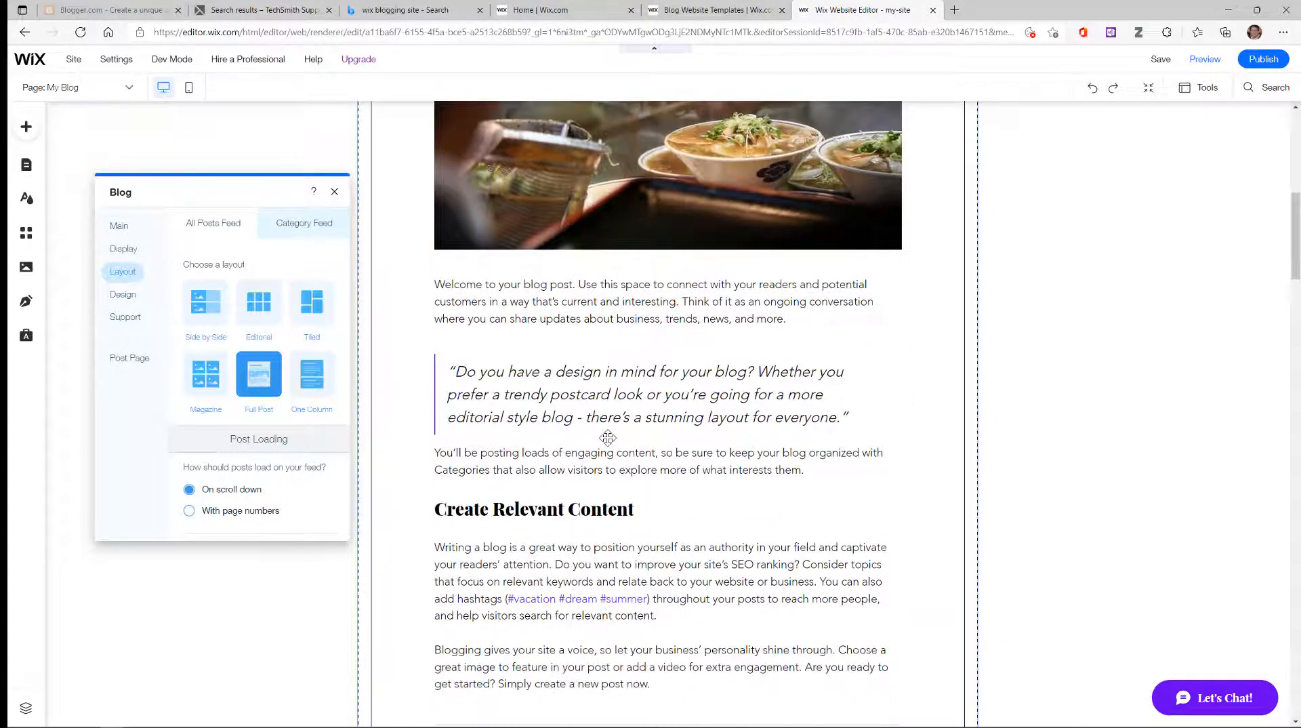
scroll(607, 439, up, 7)
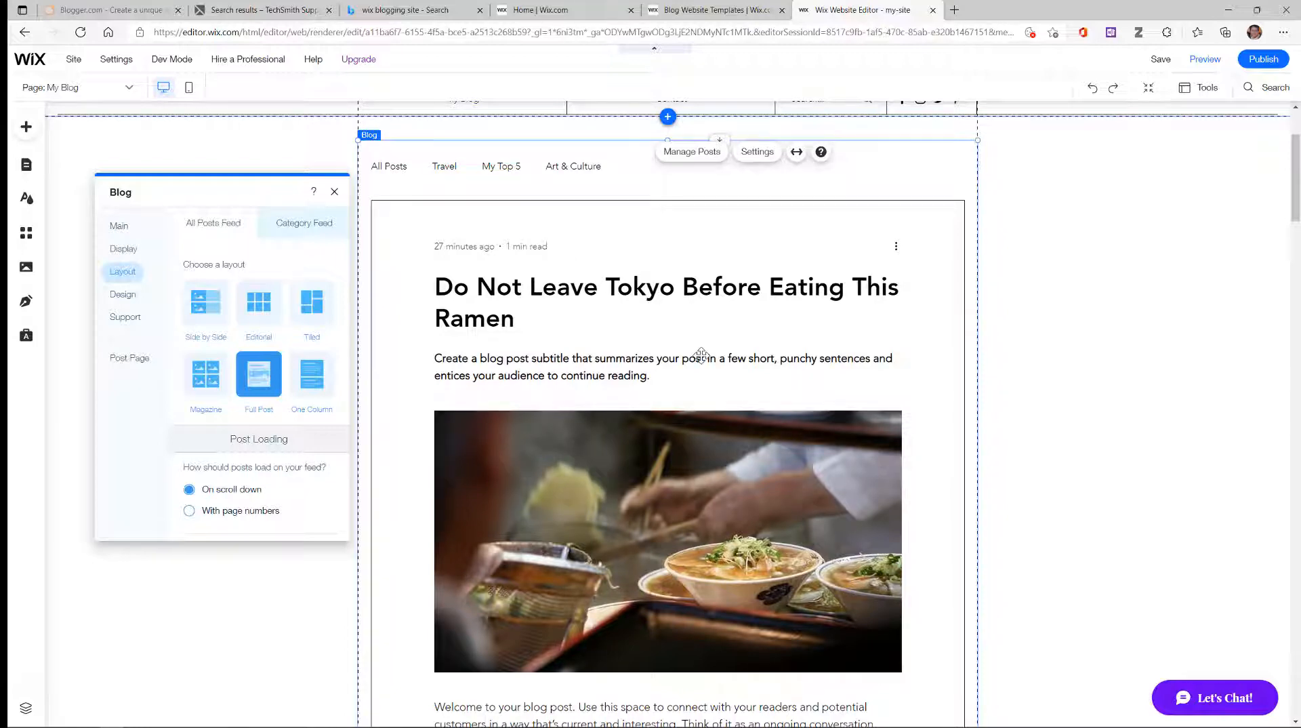
Step: Open Design > Posts in the Blog settings and look through the post style options
click(124, 296)
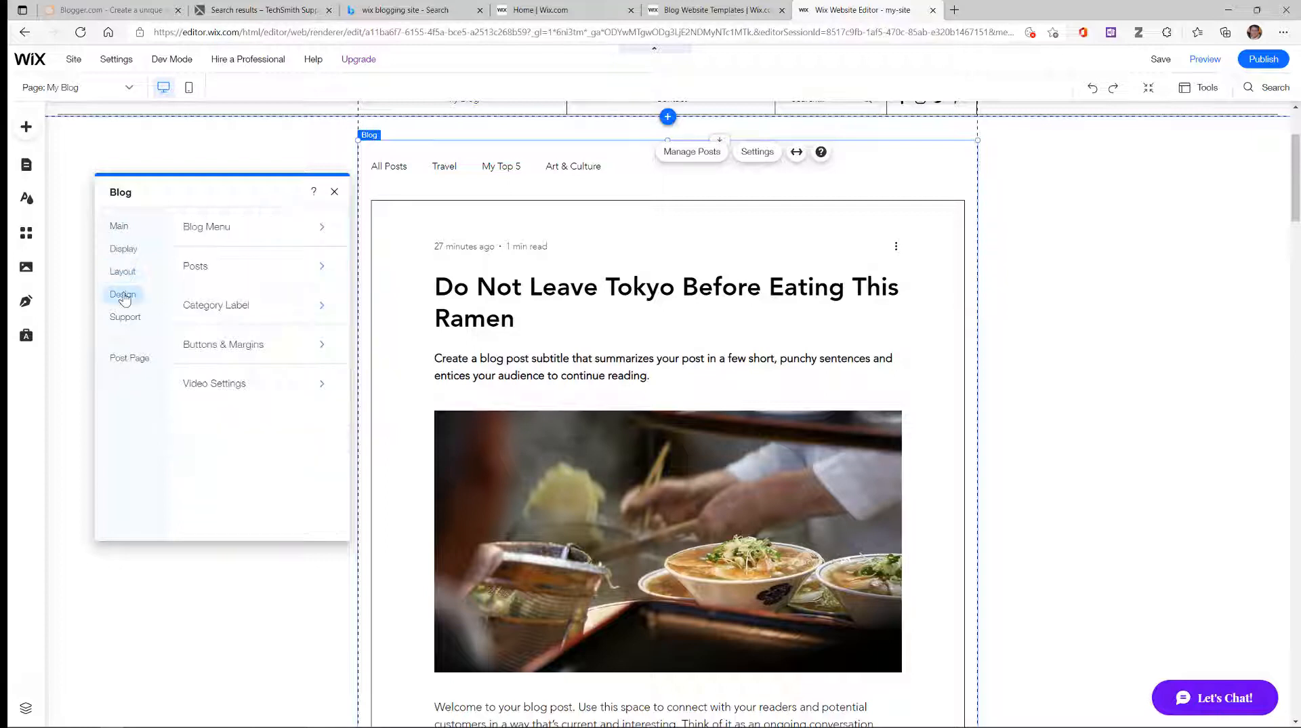
click(319, 264)
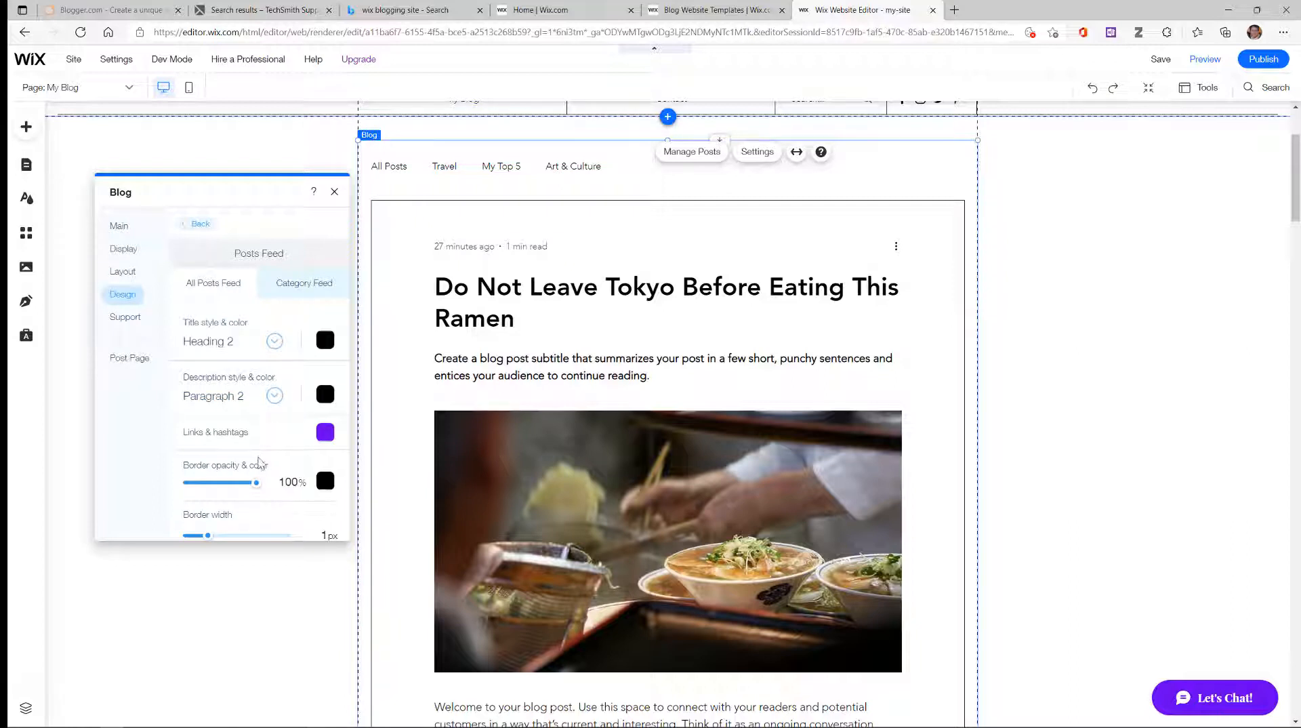
scroll(259, 463, down, 1)
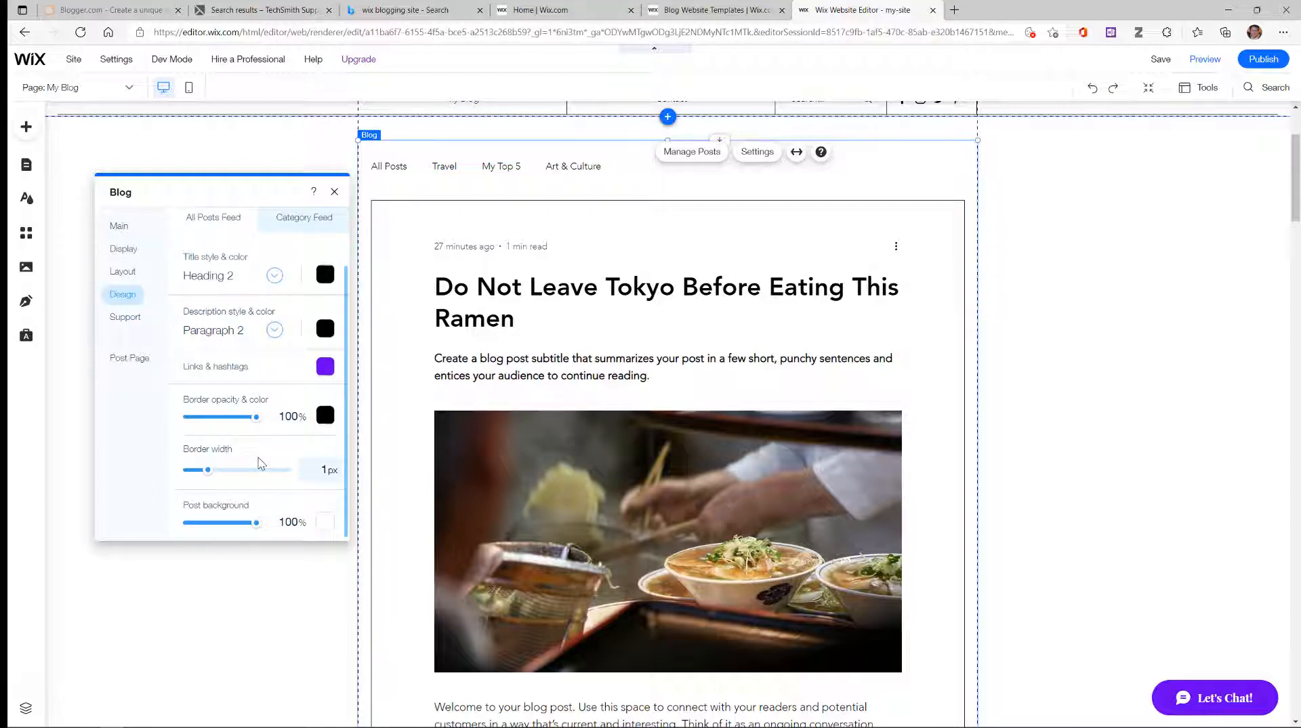
scroll(260, 463, up, 1)
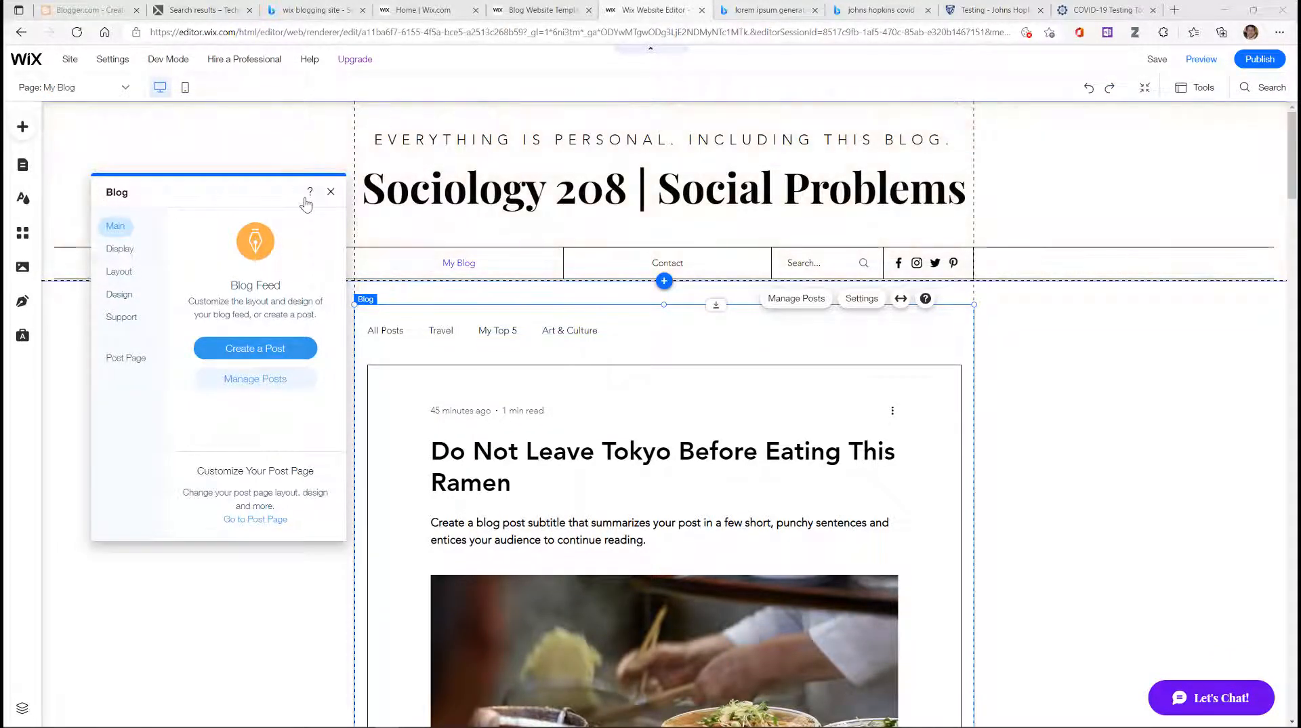
Step: Close Blog settings and choose Create a Post from the sidebar Blog manager
click(330, 194)
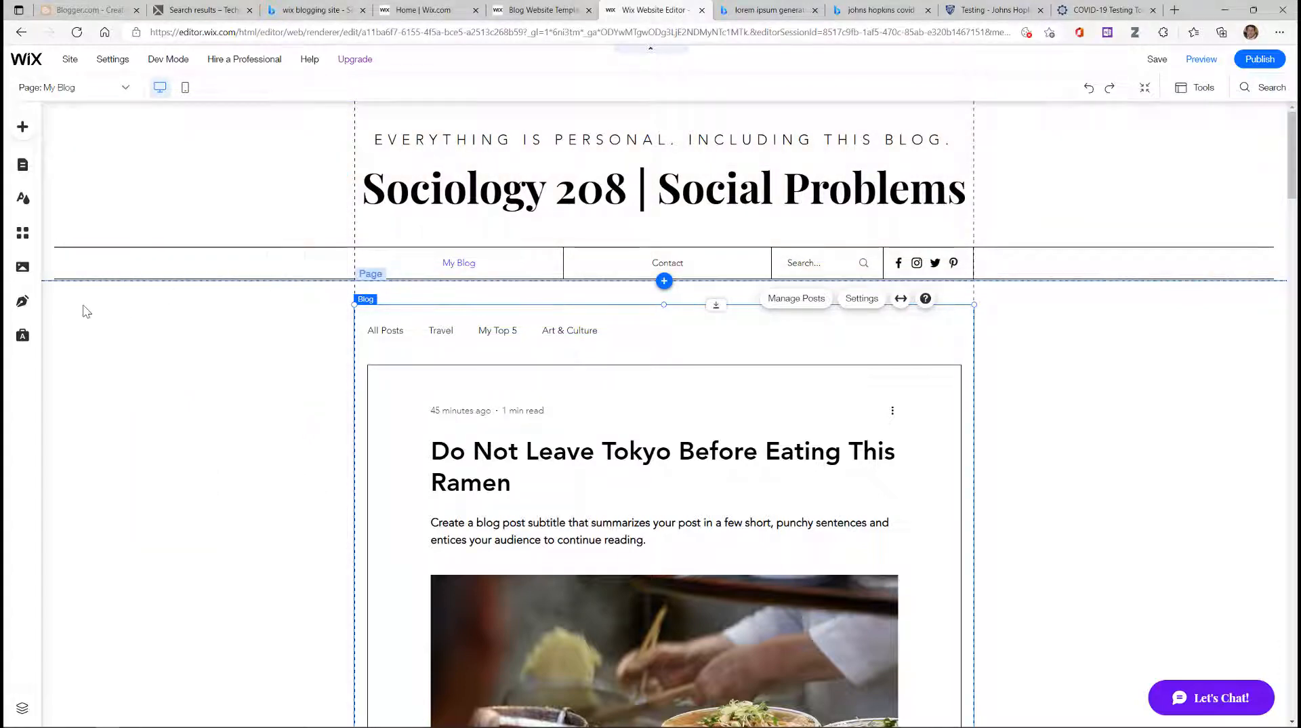
click(22, 303)
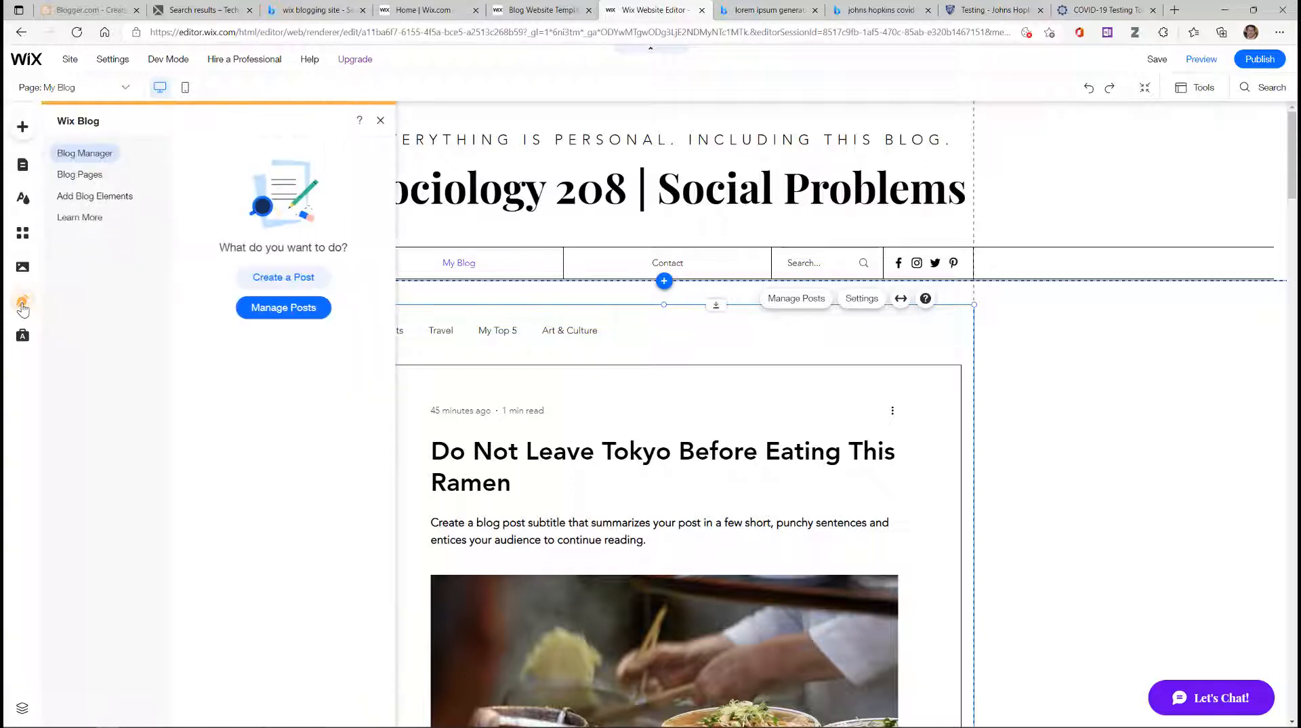
click(283, 285)
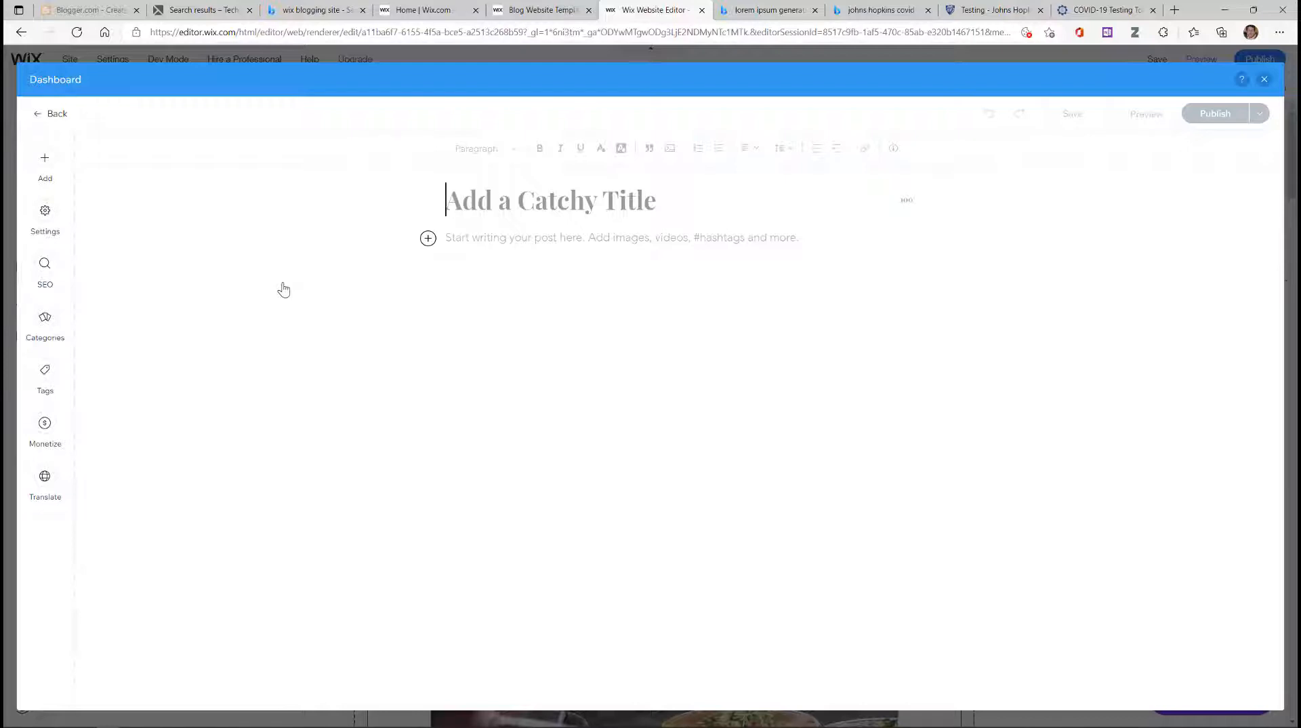
Step: Title the new post 'This is My Catchy Title'
text(This is )
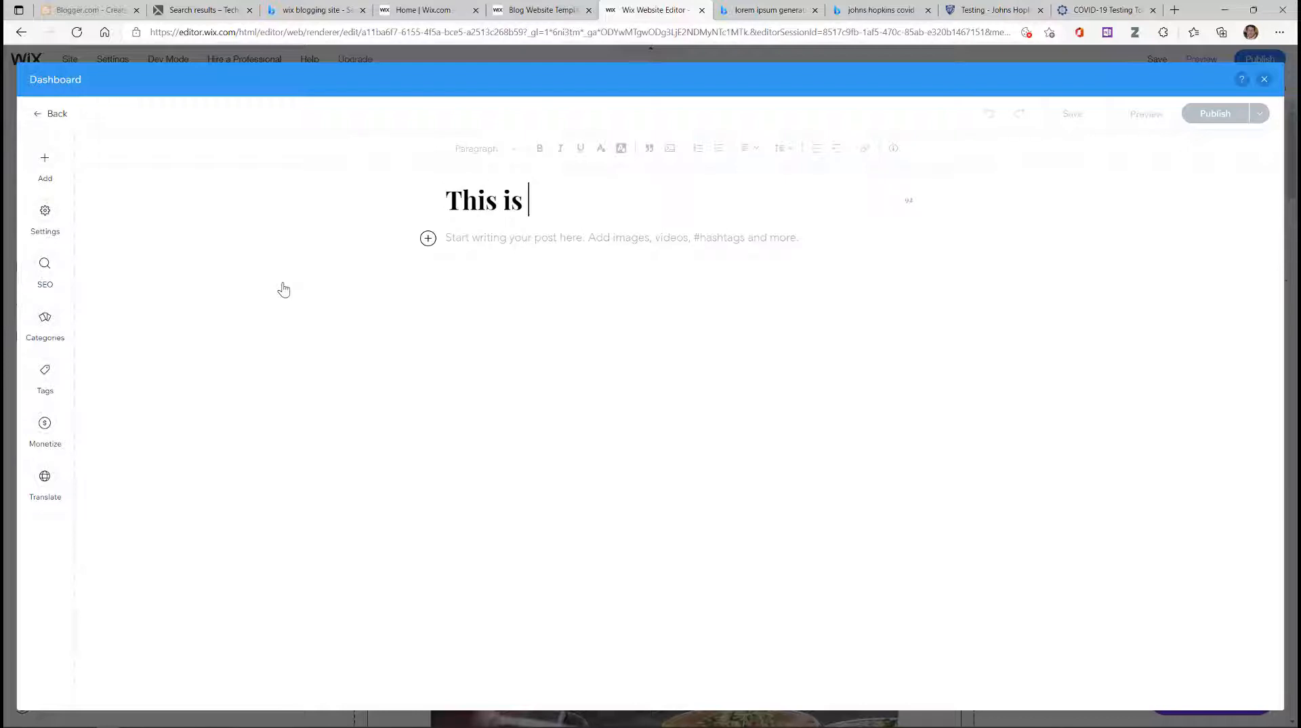
text(m)
key(BackSpace)
text(My Catchy T)
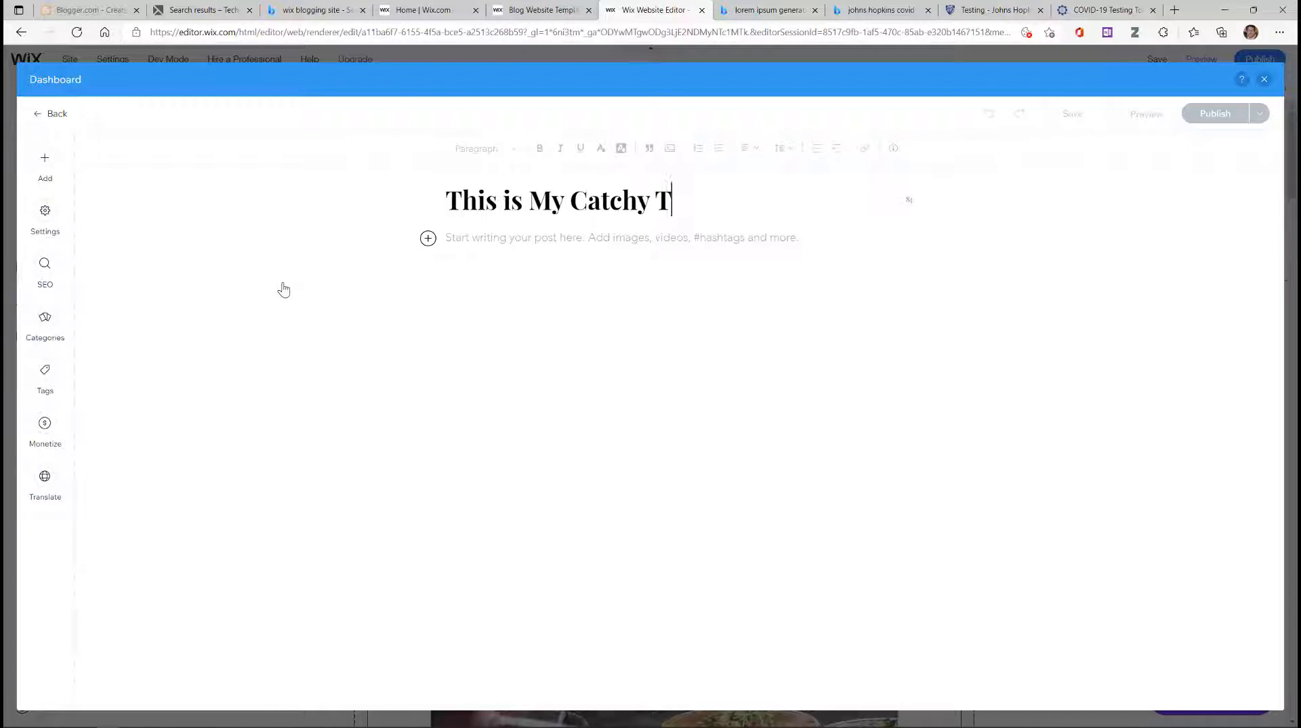
text(itle)
click(448, 238)
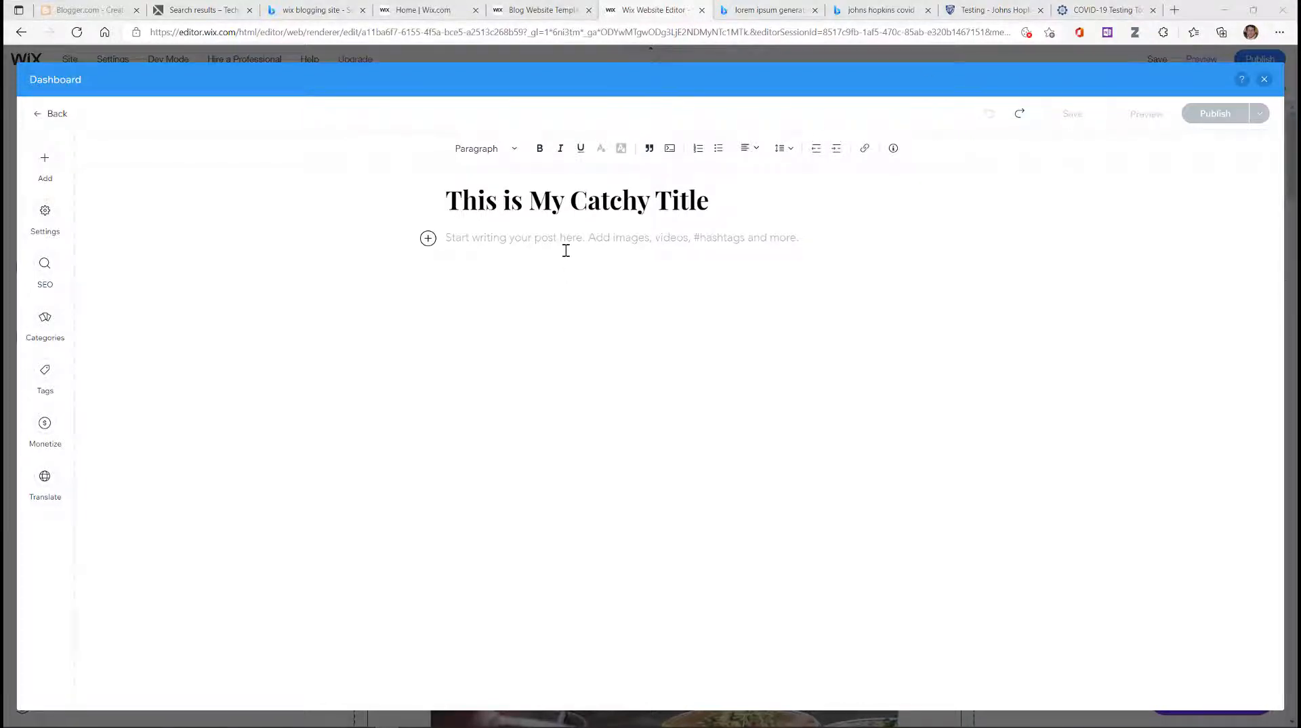
Step: Write and paste the class-project body text, correct 'thjis' to 'this', and add an empty paragraph
click(565, 243)
text(Your )
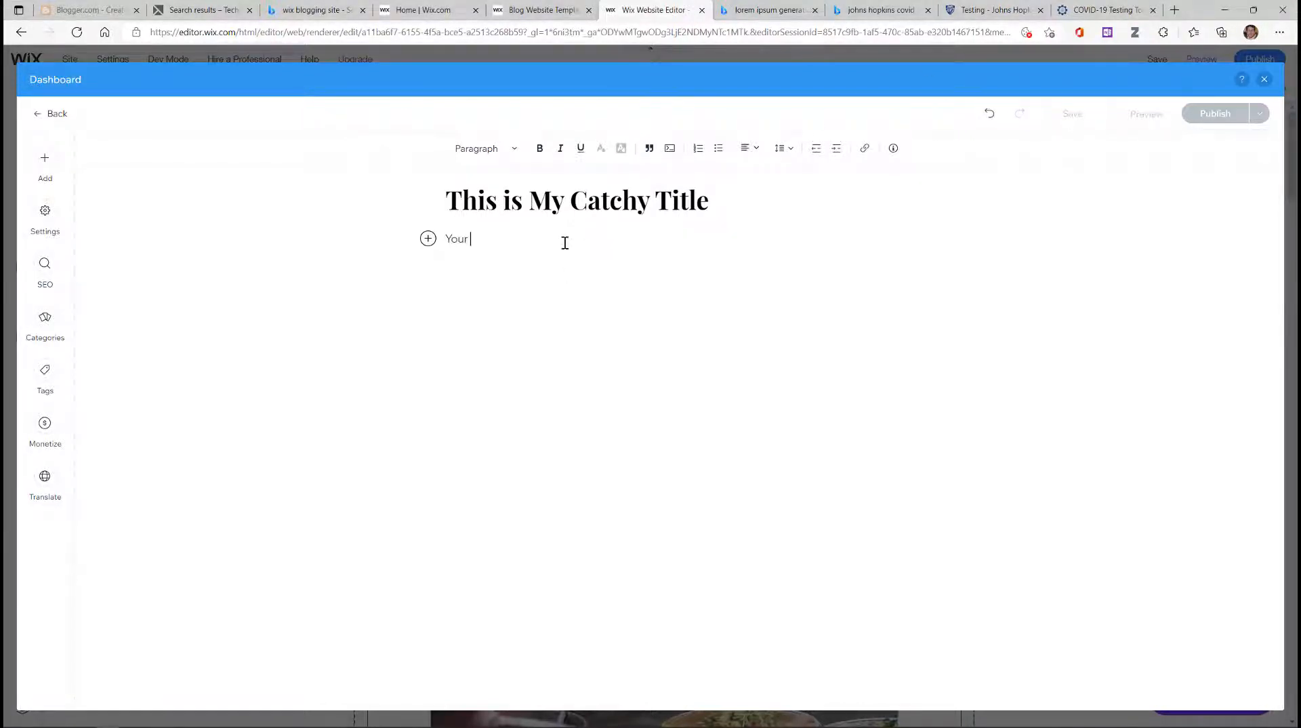
text(major project for thiis class will be)
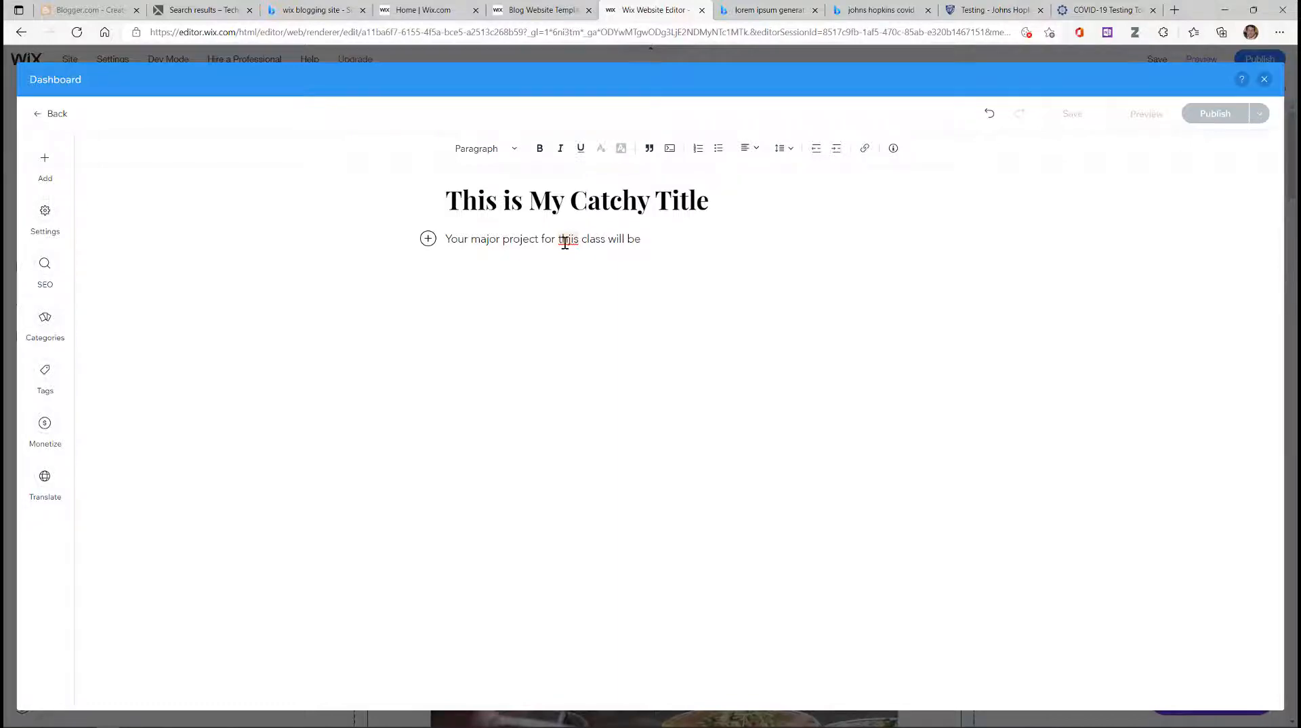
text(creation and maintenance of blog in which you will analyze a social problem using the social constructionist approach described by Joel Best in the text, Social Problems. For each chapter you read, I will post a series of prompts that ask you how as issue raised in the text applies to the social problem you have chosen. I understand that without some familiarity with the vocabulary associated with the constructionist approach it may be difficult to follow what I am saying here but let’s give it a try. Most social problems are established as real based on some kind of evidence. Evidence may be based on stories people tell about their experiences, for example anecdotes and accounts by a teen mother describing how having a child affected her experience in high school. Evidence sometimes comes from those who deal with people with a particular problem, for example, accounts by school counselors who work with teen mothers. It may also come from official statistics. In this case there may be data from government sources or from researchers who study teen pregnancy. Following the week in which the text discusses evidence, I will ask you to explore the internet and provide examples showing the kinds of evidence used to support the problem you have chosen. Similarly, in the week following the text’s discussion of policymaking, you will find and document material about how policy makers have addressed the problem you have selected. In this way, by the end of the term, you will have detailed analysis of how the problem you chose has been socially constructed.)
click(569, 238)
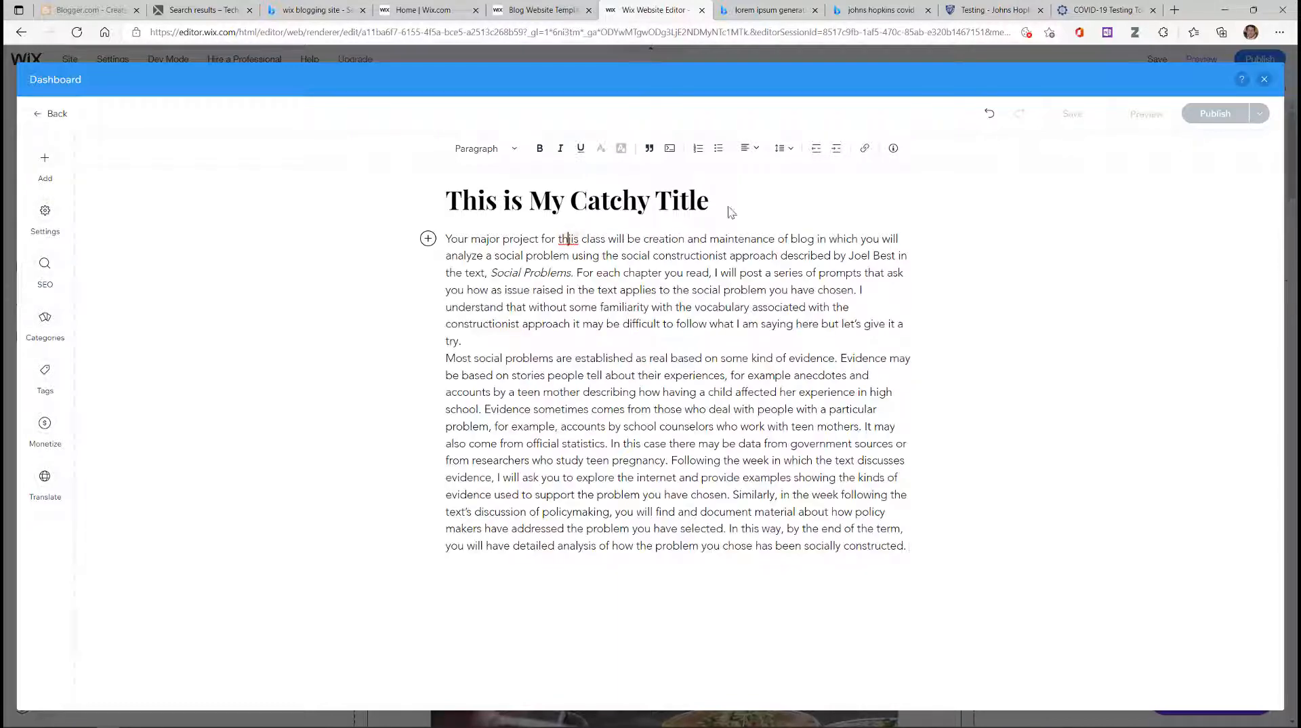
key(BackSpace)
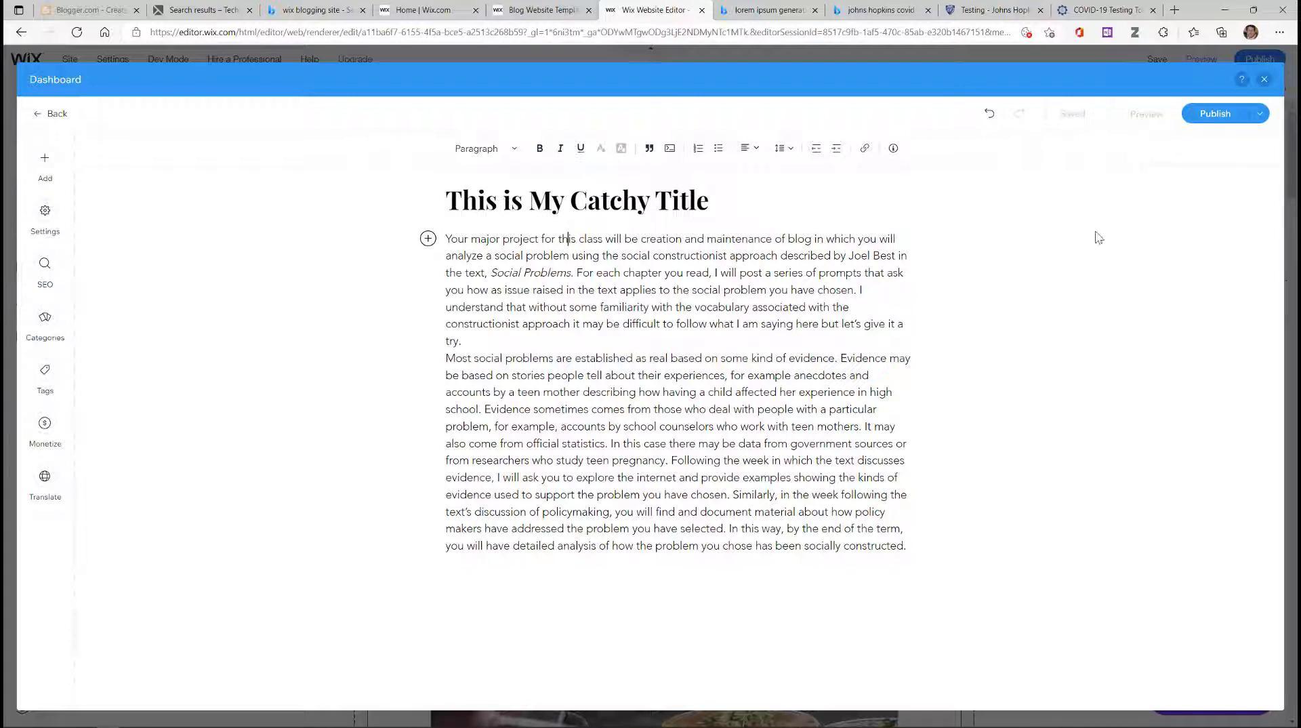
click(906, 546)
key(Return)
click(428, 562)
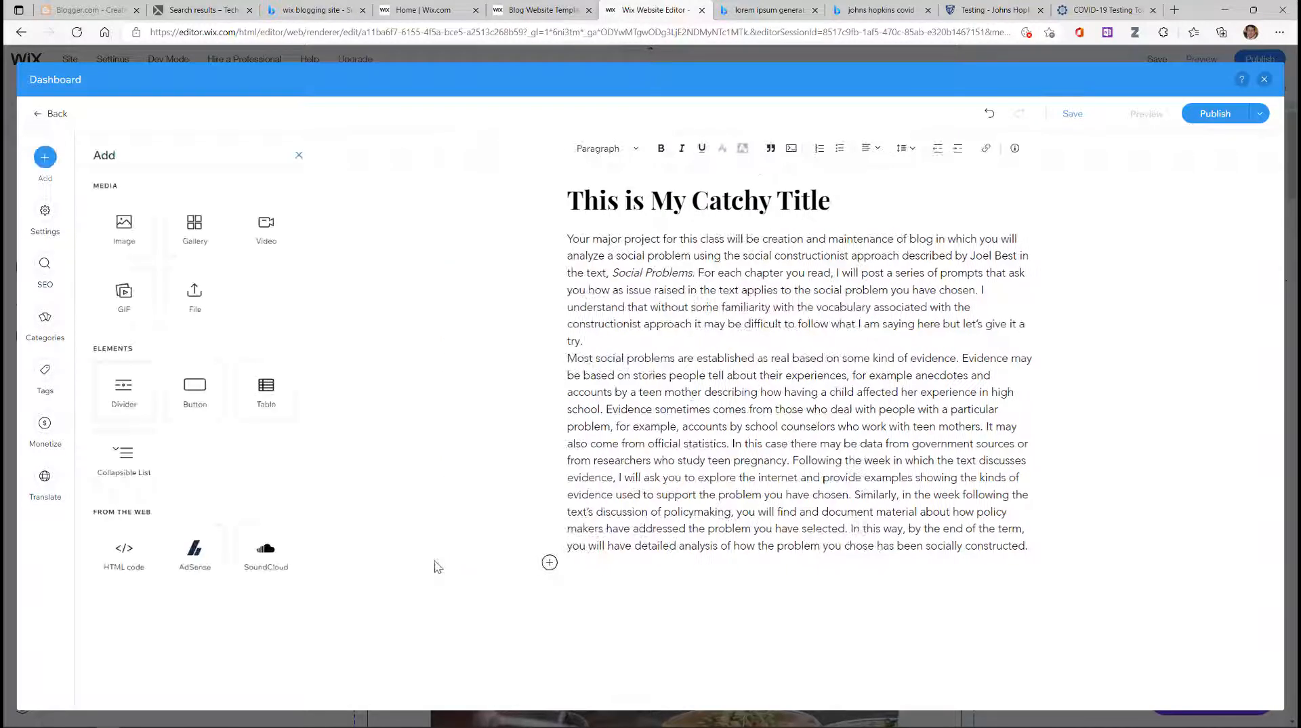
Step: Upload New York Water #11.jpg from the computer and insert it below the post text
click(138, 247)
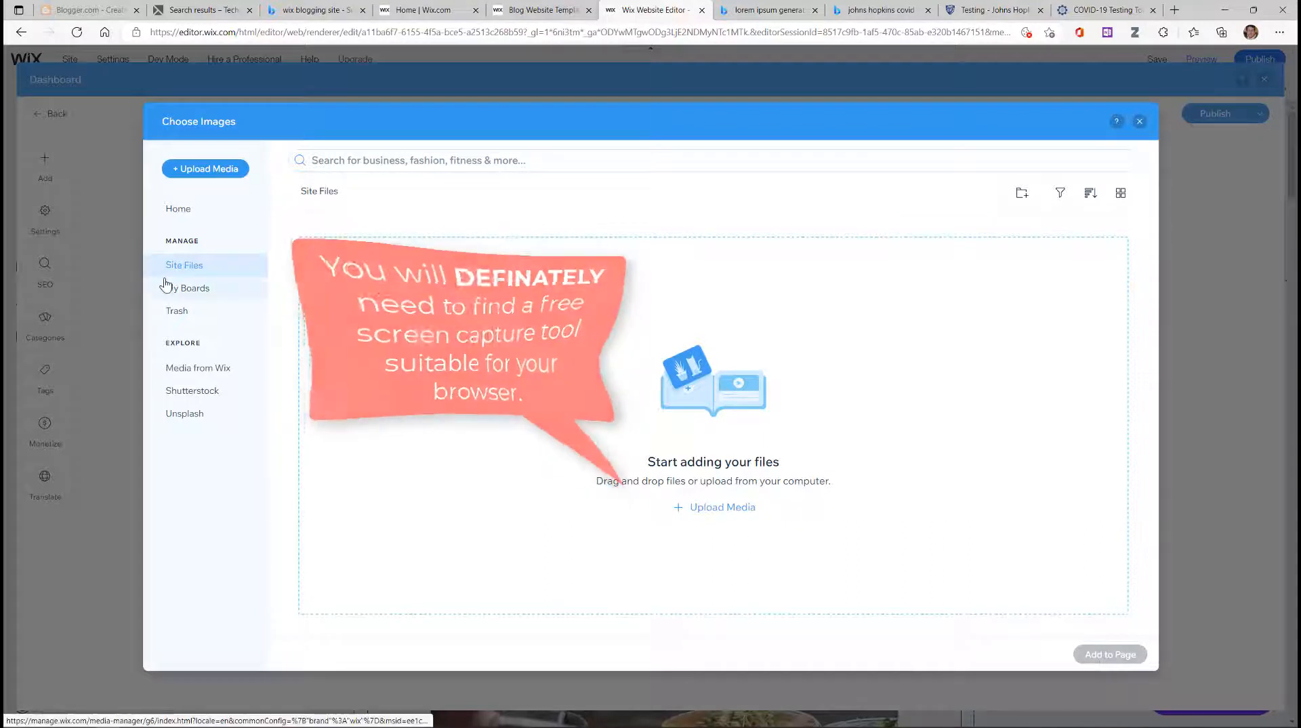
click(203, 177)
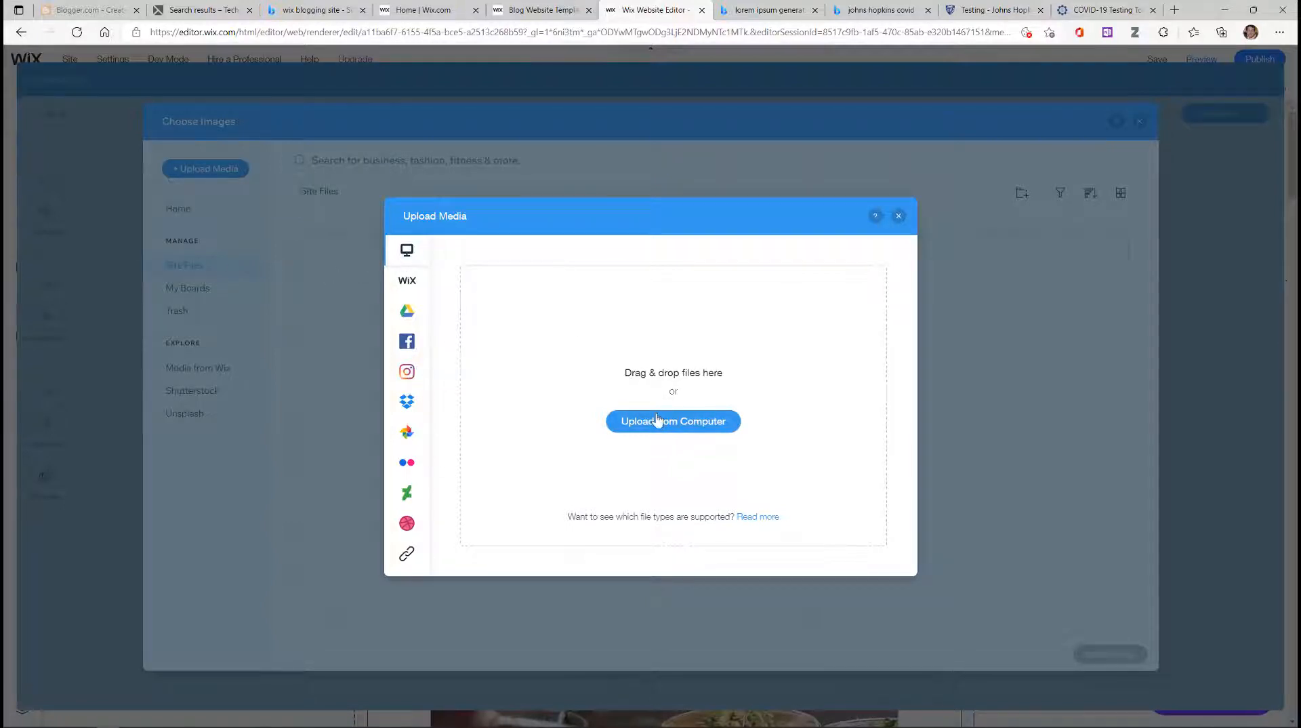
click(656, 422)
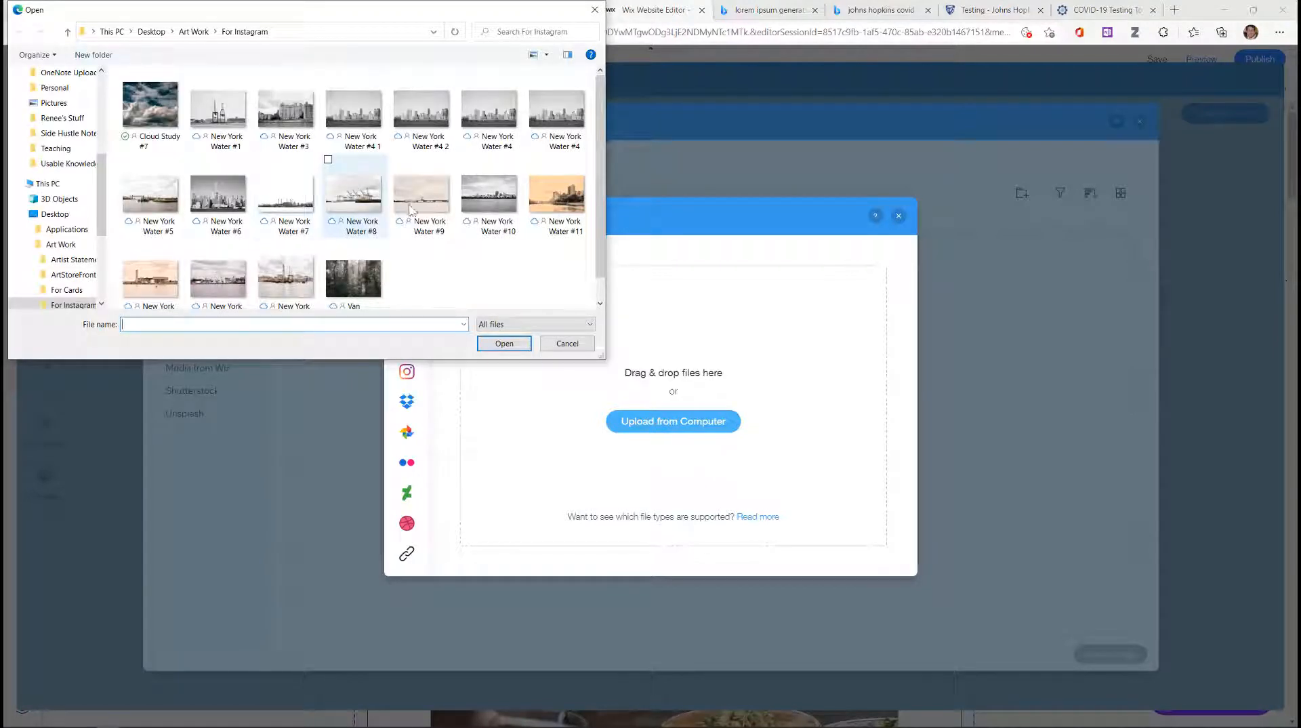
click(563, 200)
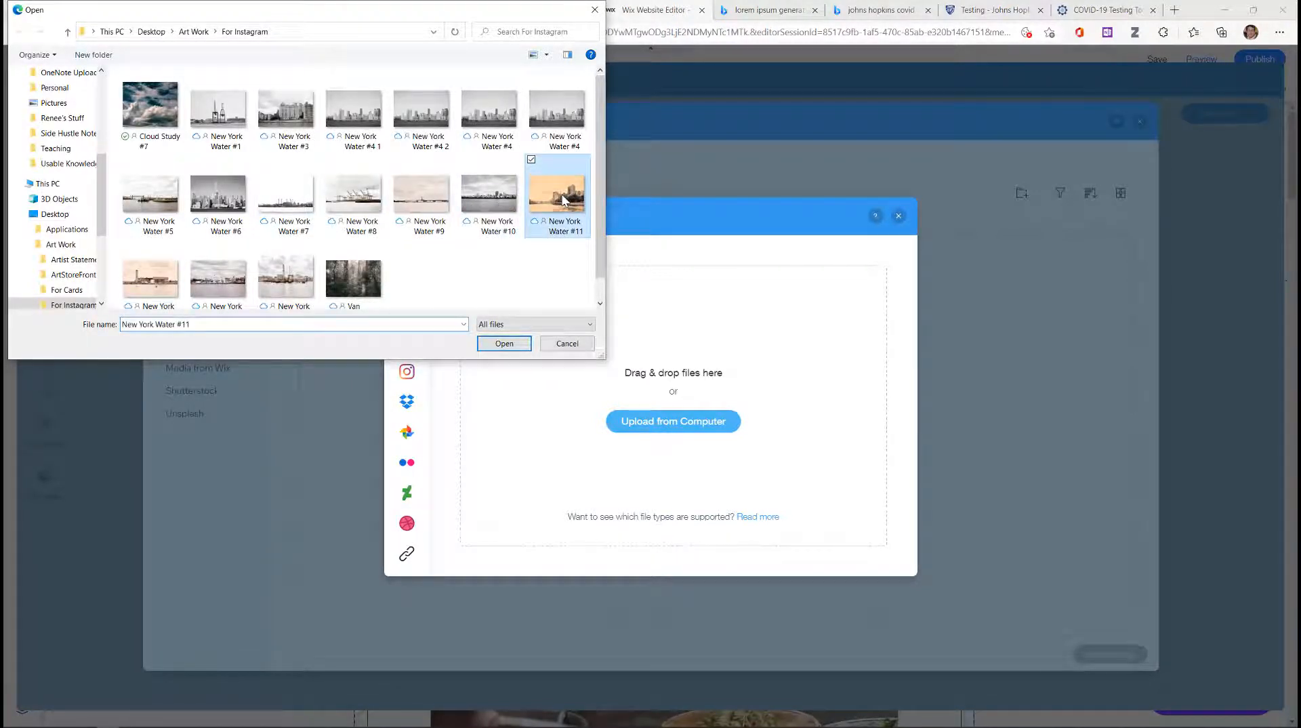
double_click(562, 196)
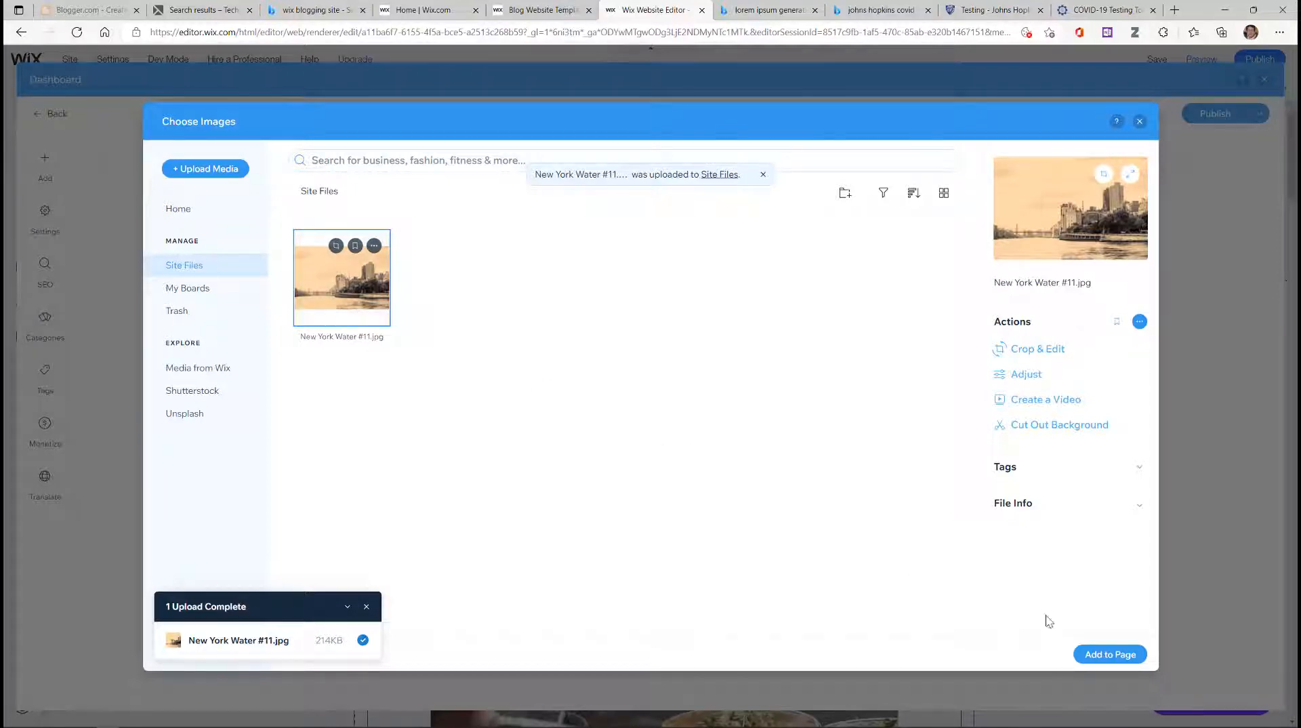
click(1106, 656)
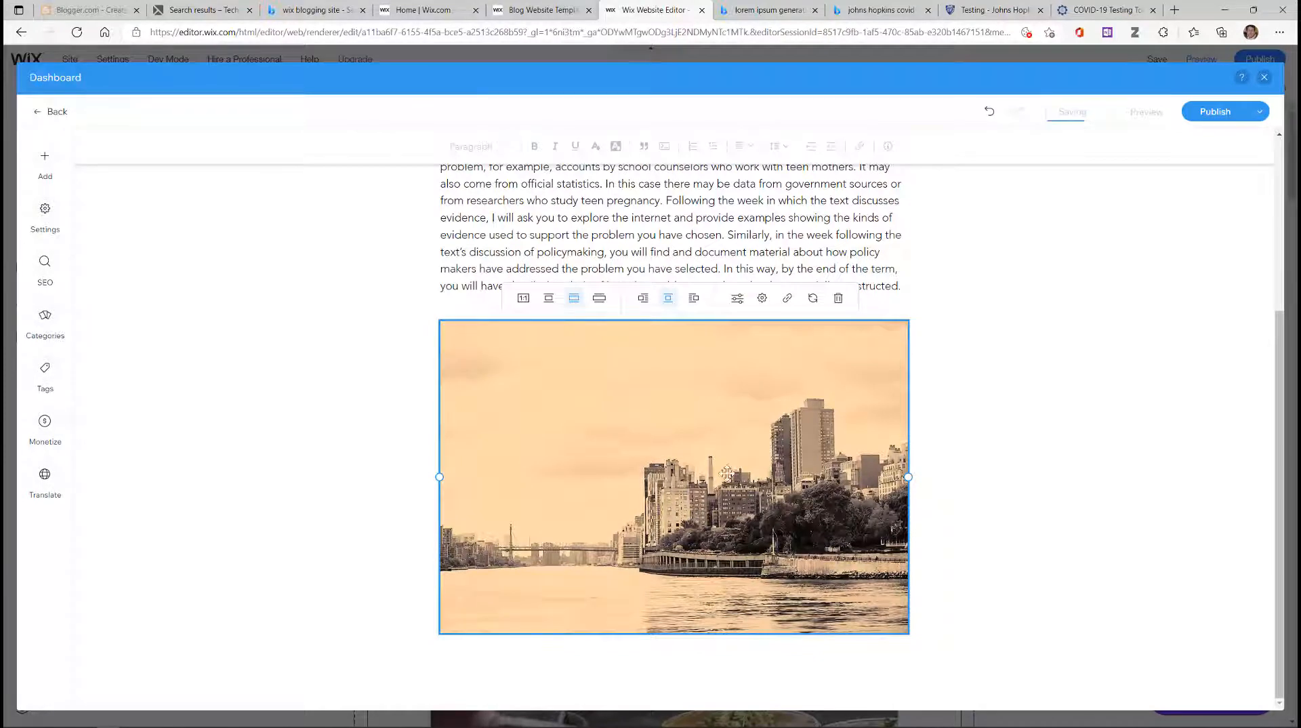
Step: Drag the city photo down until it sits below the post's last paragraph
drag(703, 429, 698, 284)
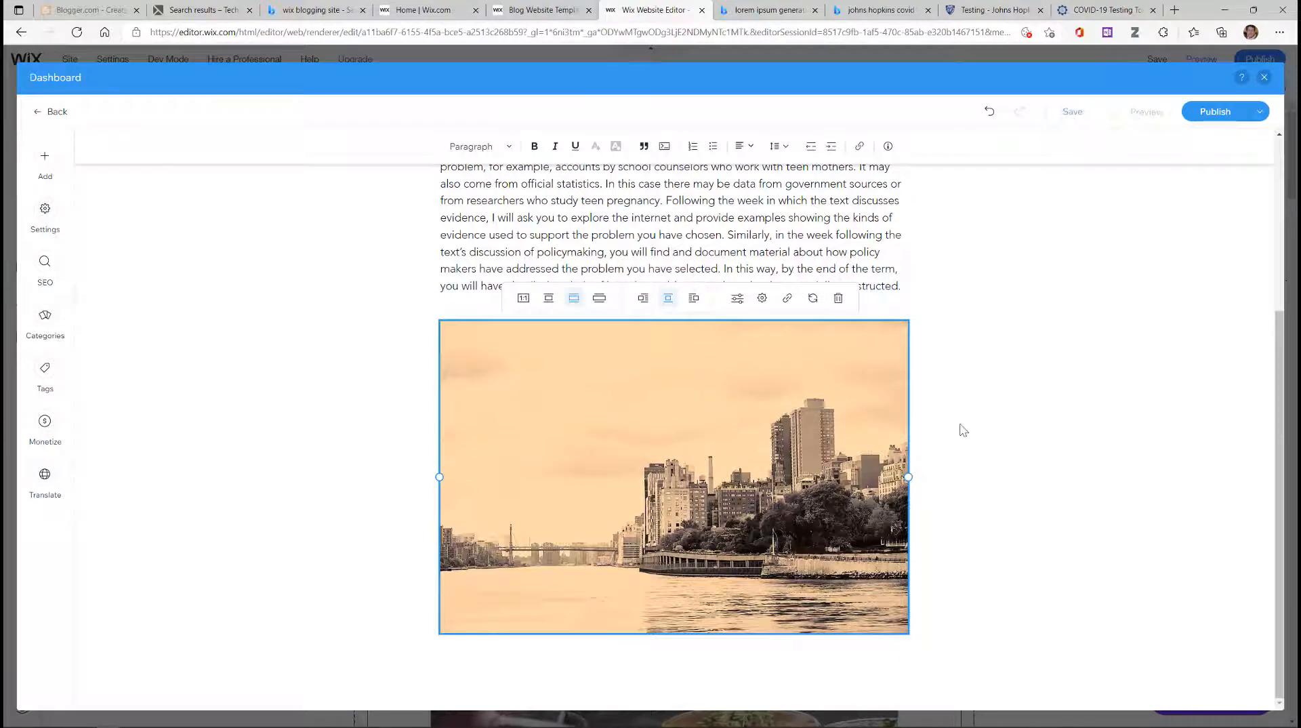
scroll(947, 383, up, 2)
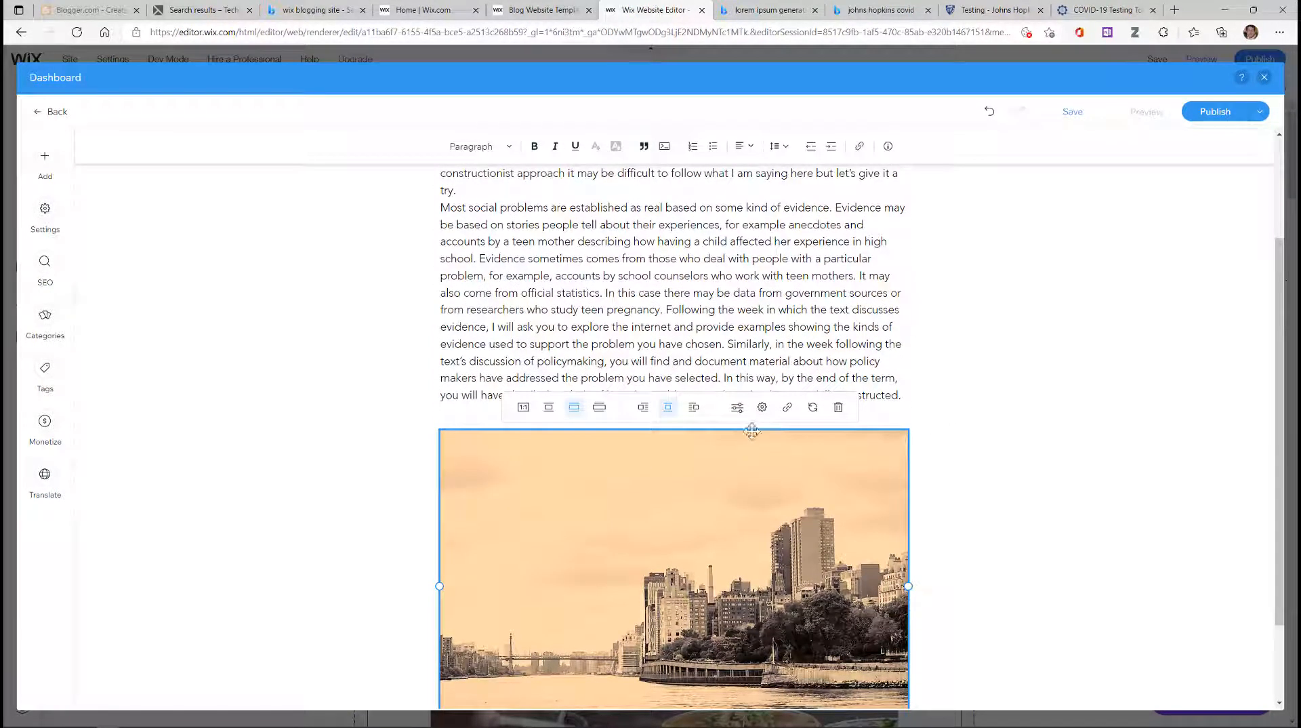
drag(752, 431, 743, 277)
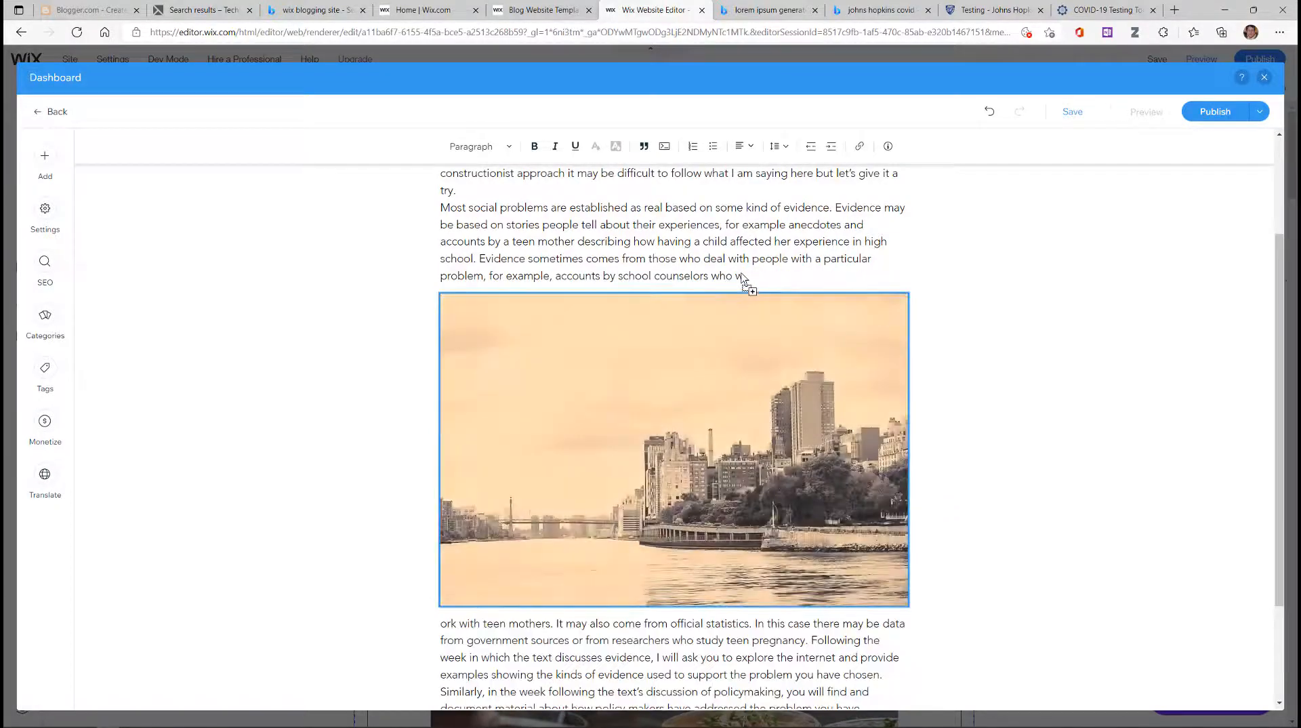
scroll(937, 423, down, 2)
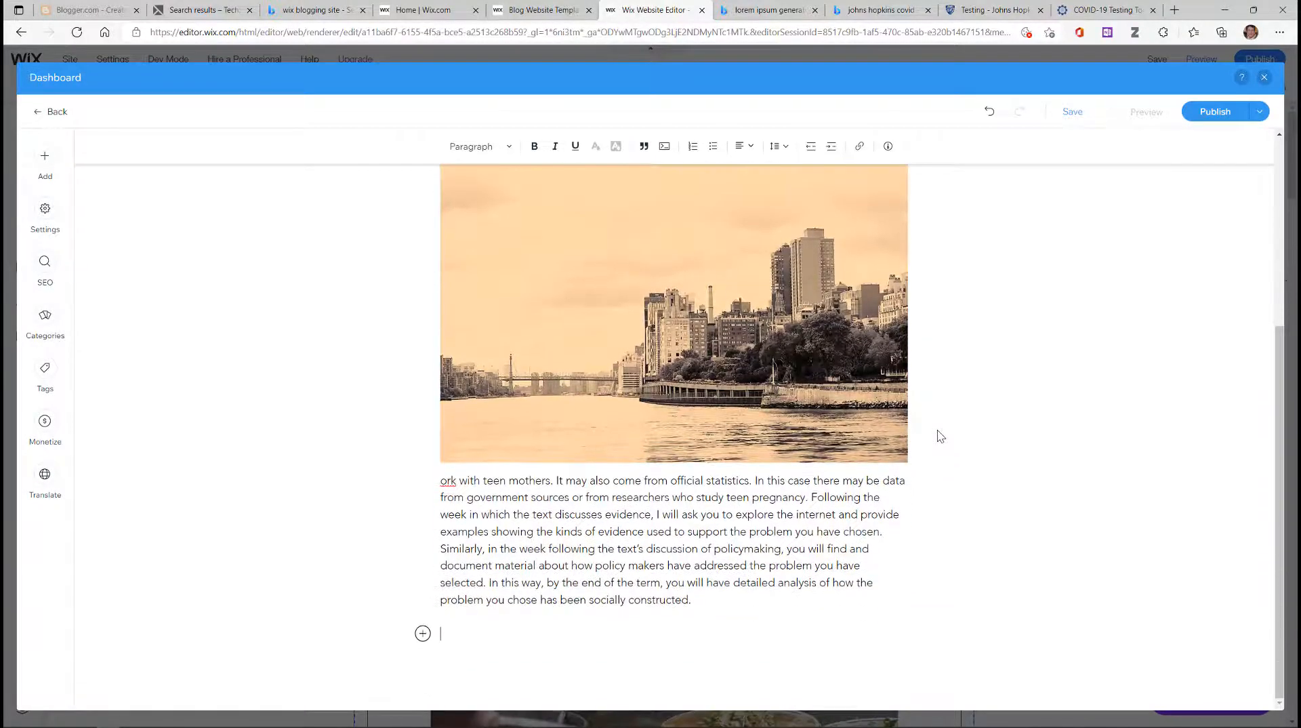
scroll(937, 429, up, 4)
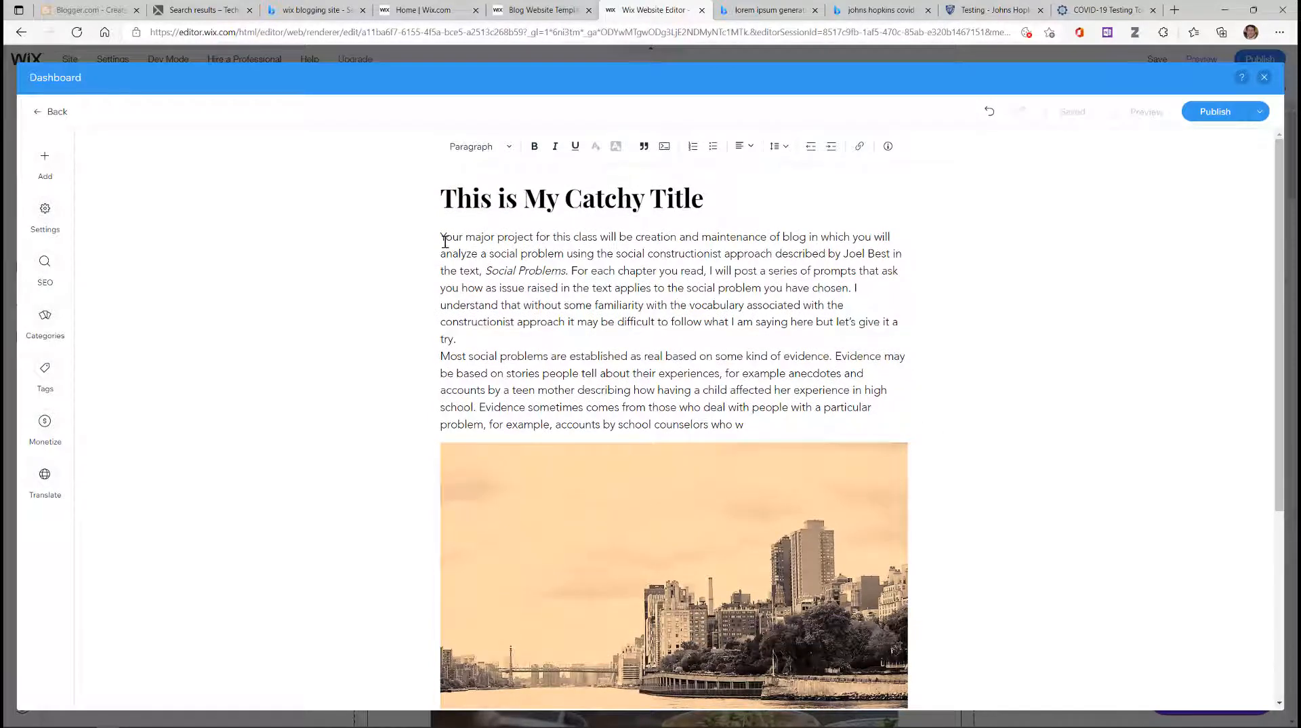
scroll(724, 397, down, 3)
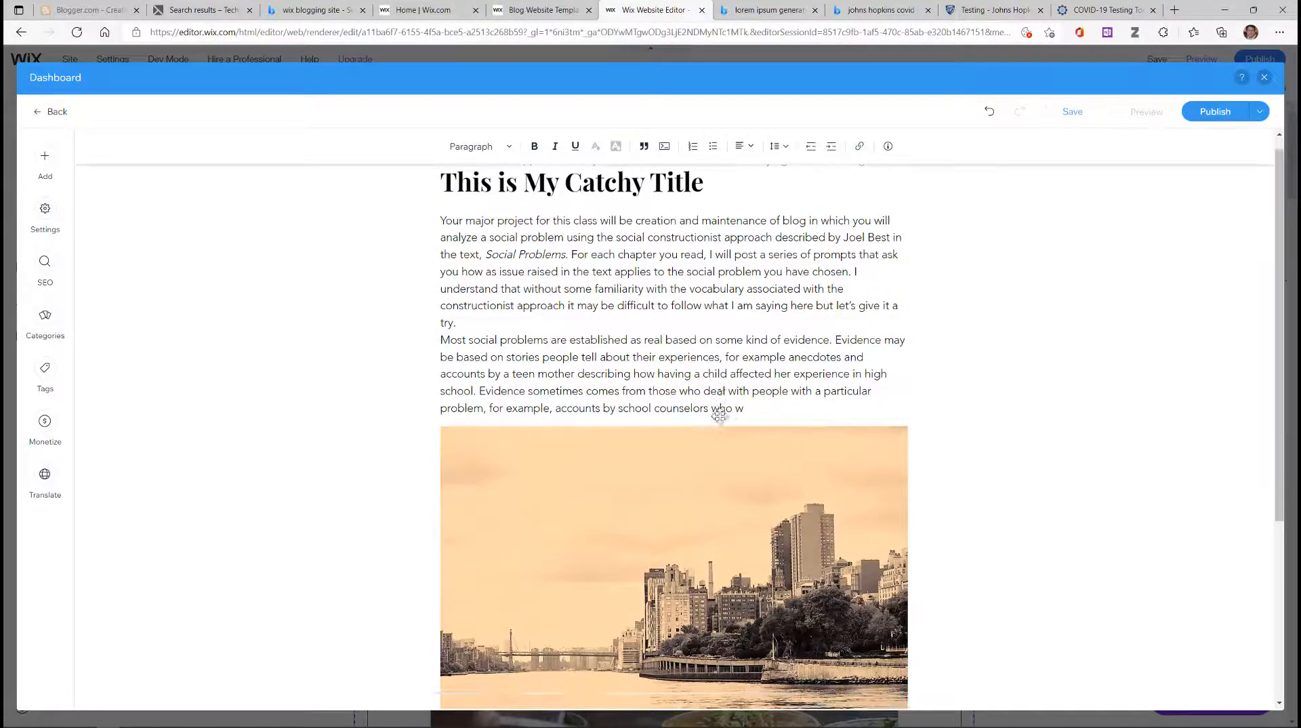
scroll(719, 416, down, 2)
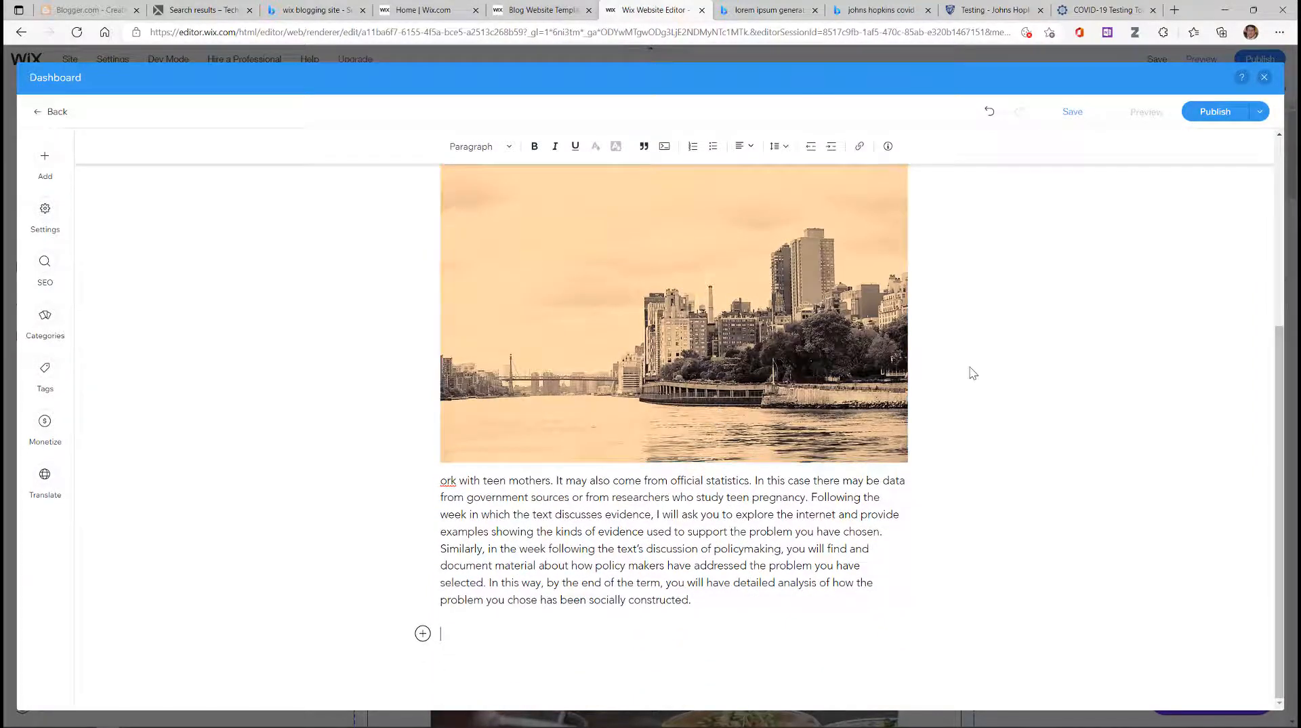
scroll(972, 373, up, 2)
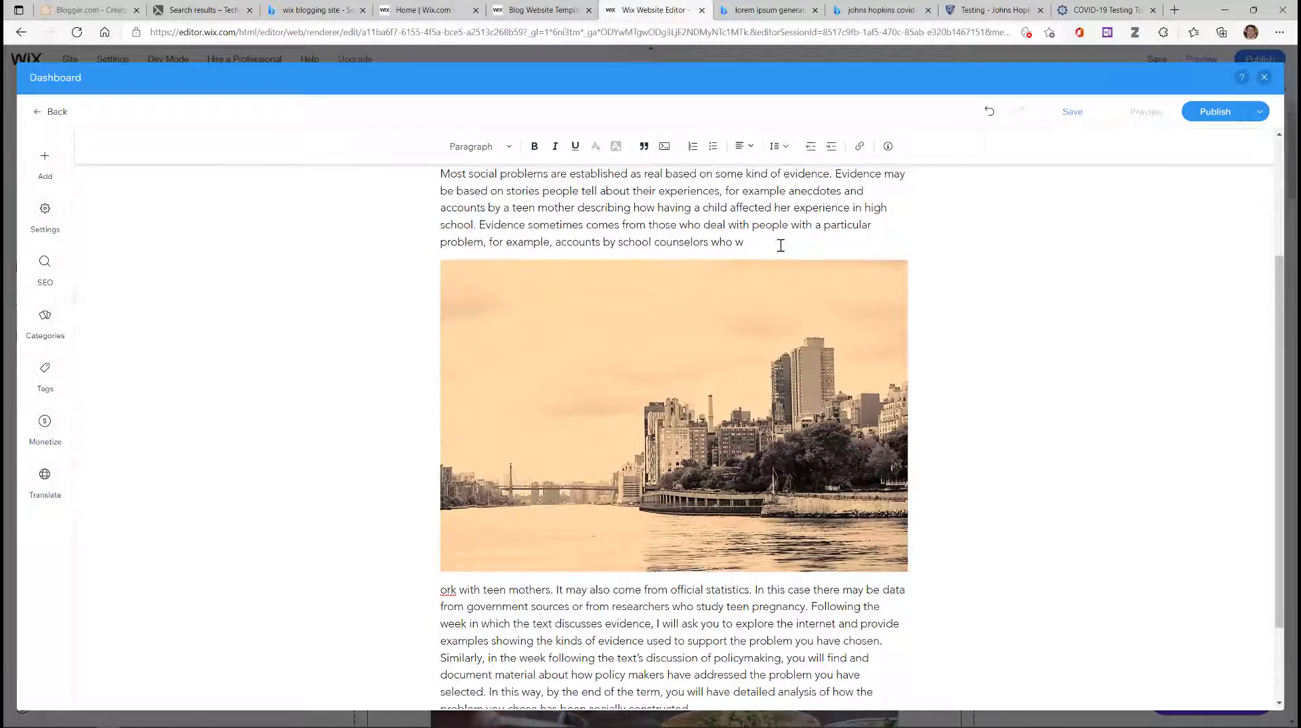
drag(744, 311, 741, 632)
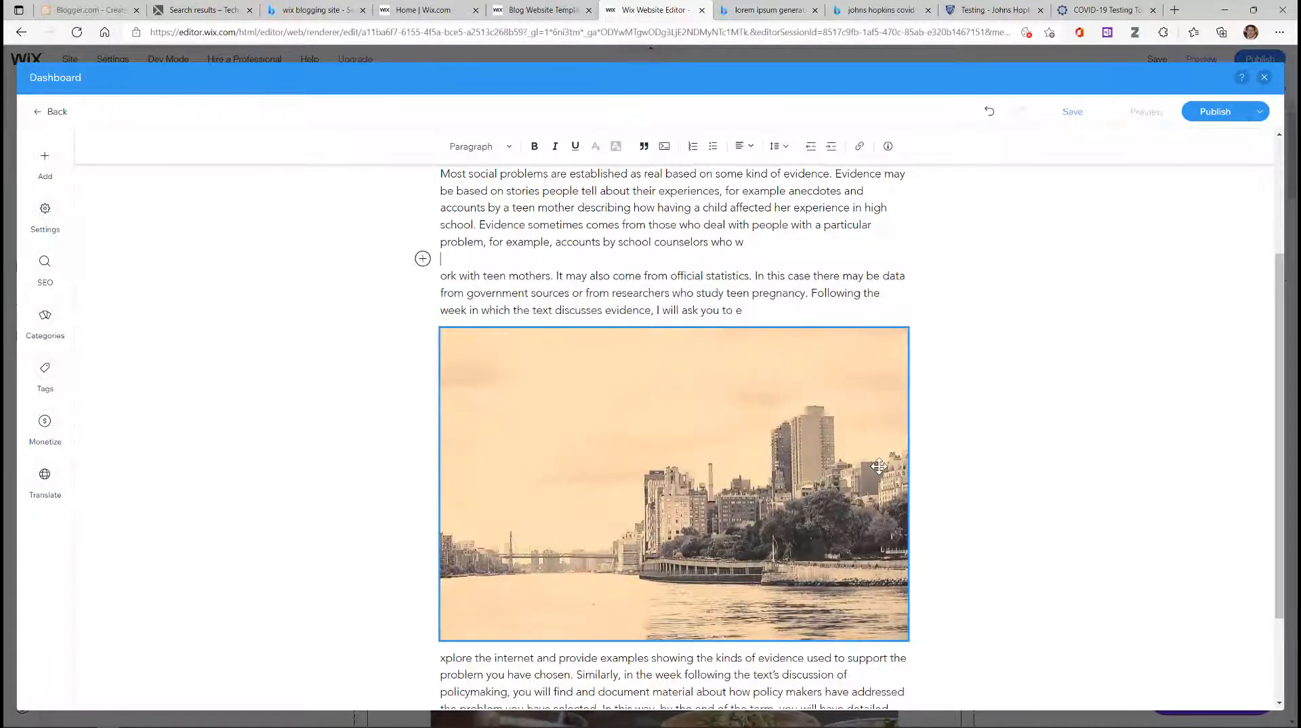
scroll(879, 466, down, 2)
drag(613, 282, 619, 591)
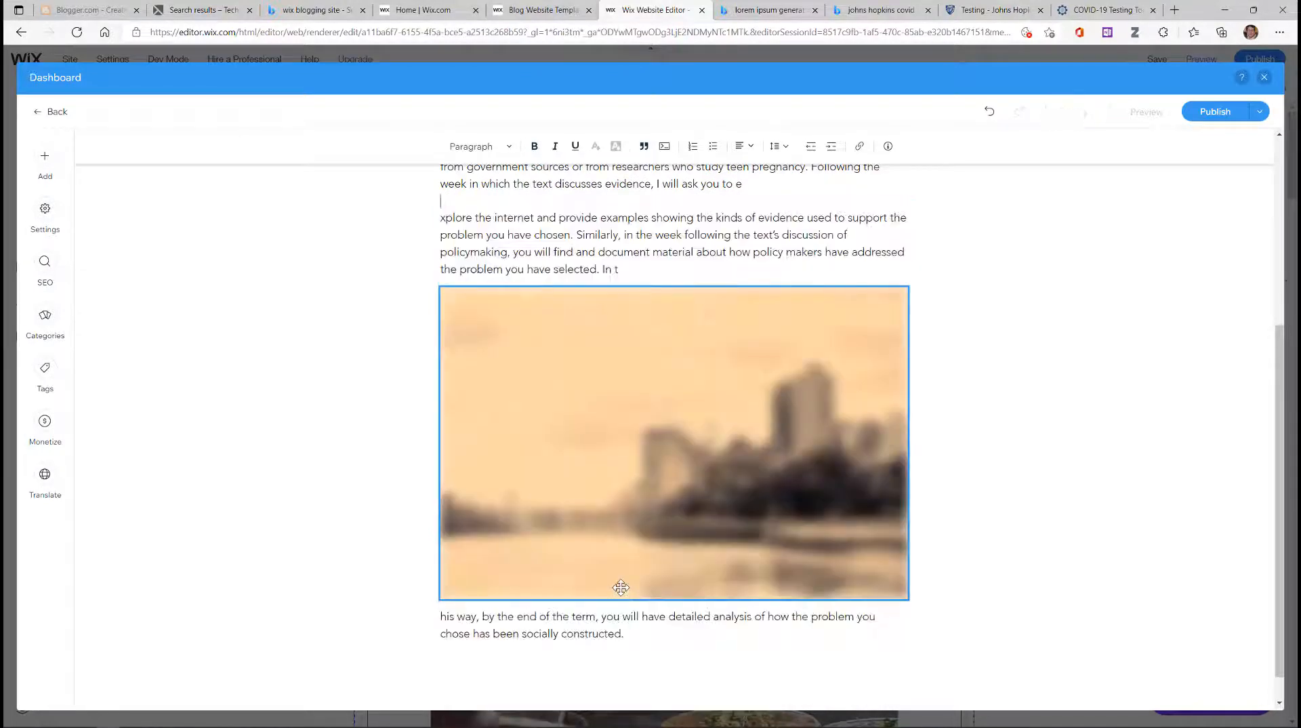
drag(634, 498, 631, 590)
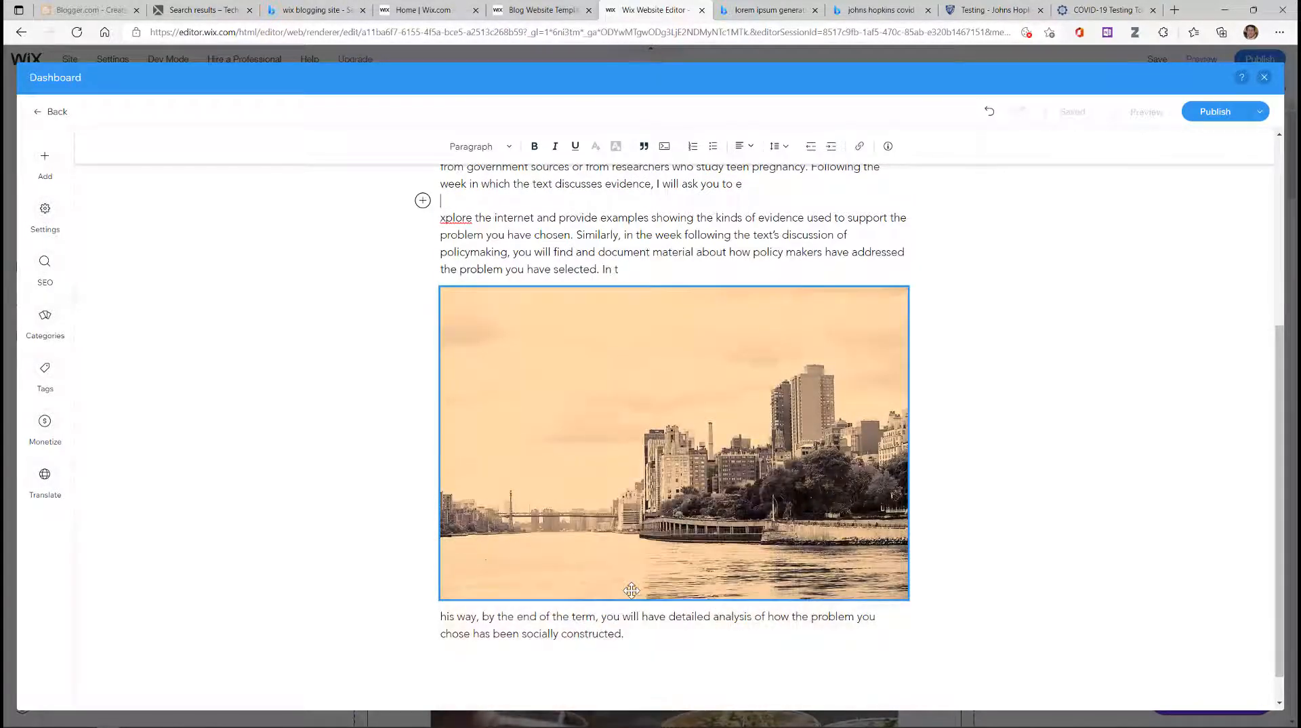
scroll(824, 421, down, 1)
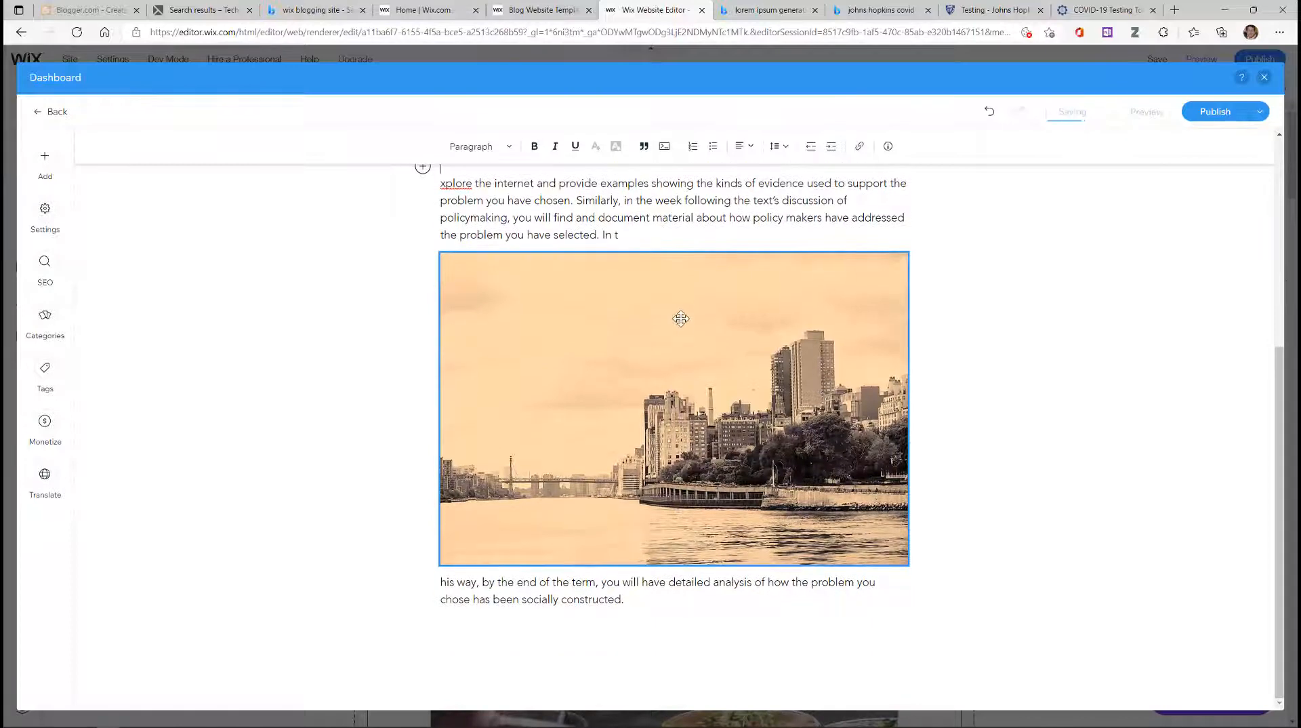
drag(682, 332, 693, 636)
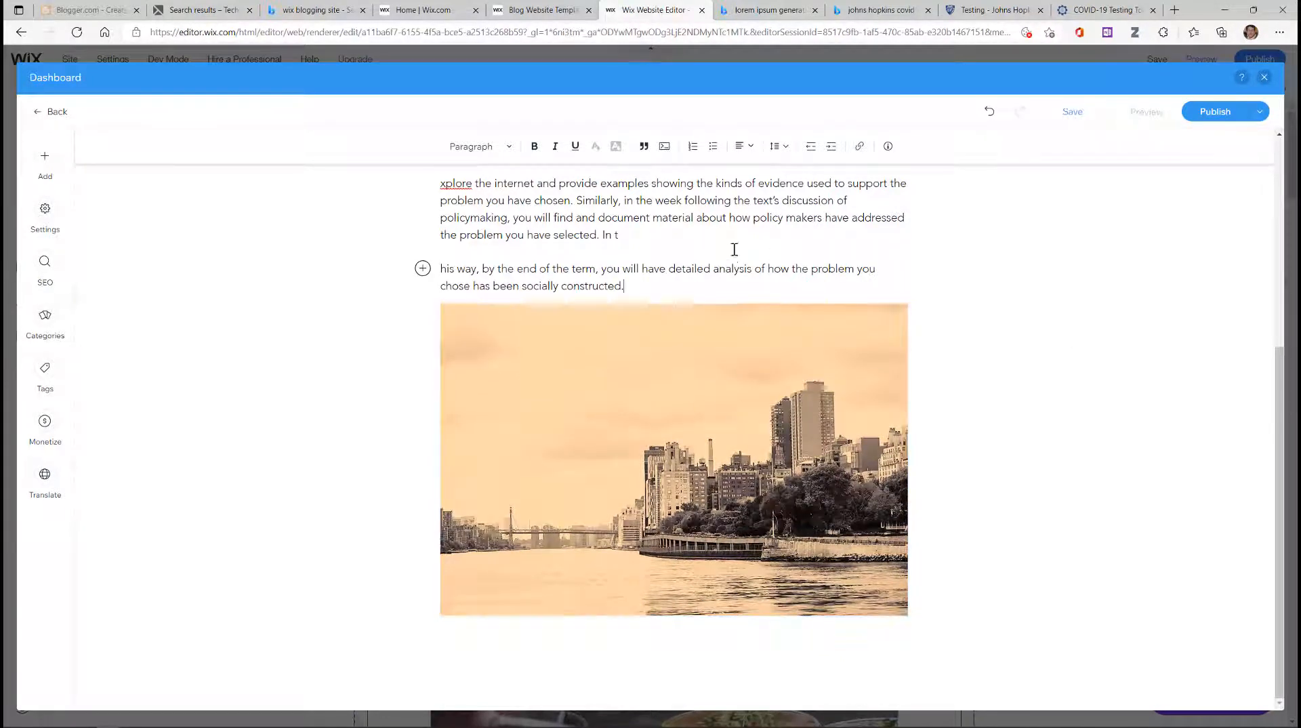
Step: Rejoin 'In t' with 'his way' and open the Add elements panel below the photo
click(698, 232)
key(Delete)
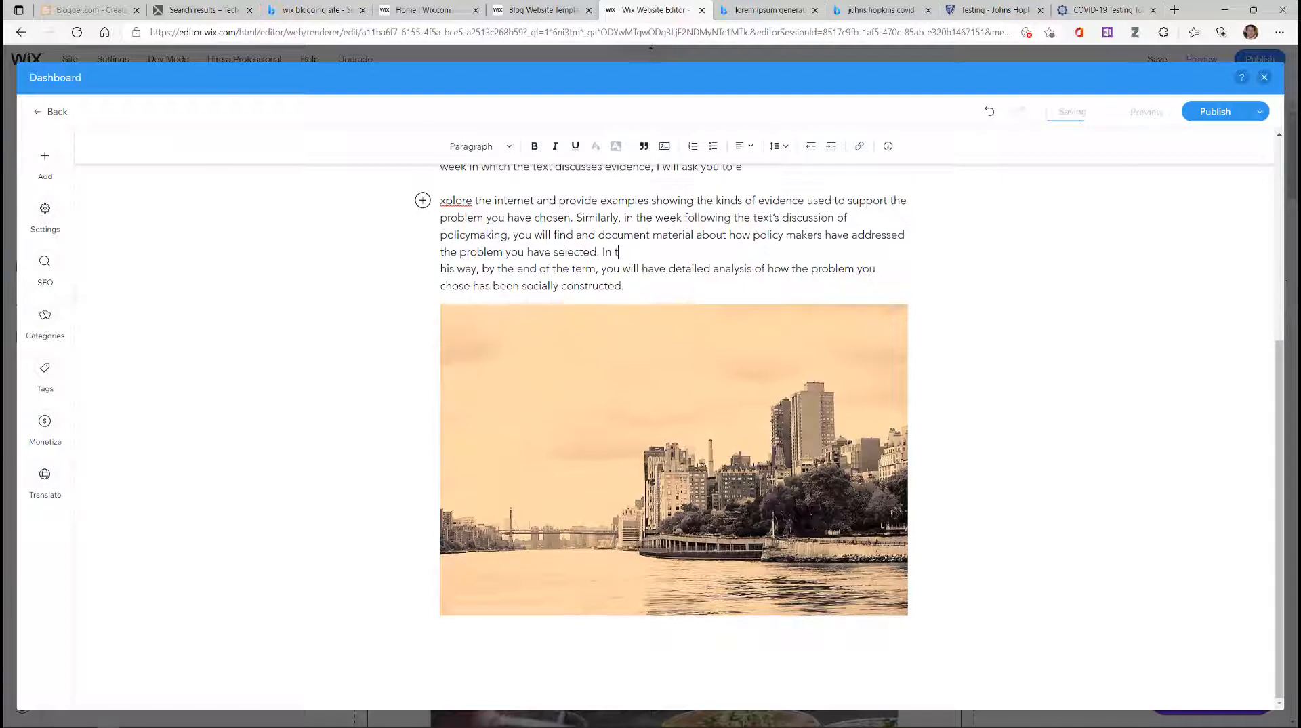
key(Delete)
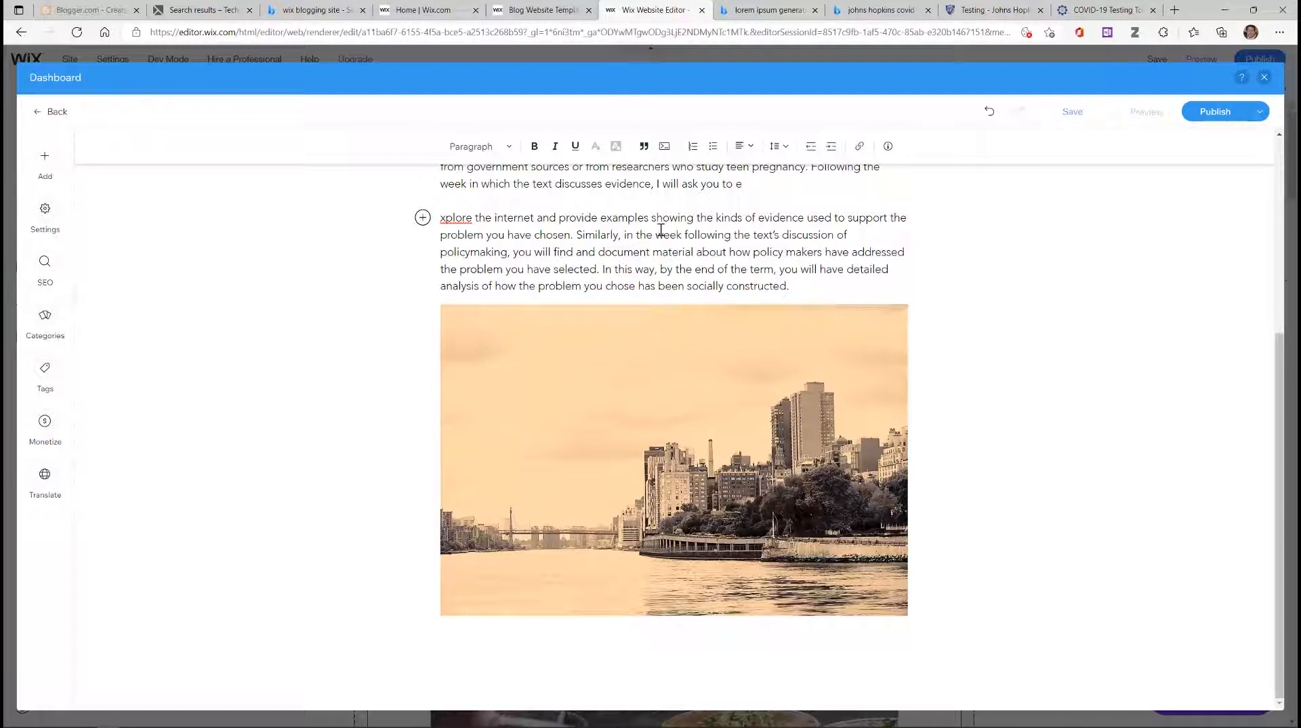
click(475, 634)
click(422, 634)
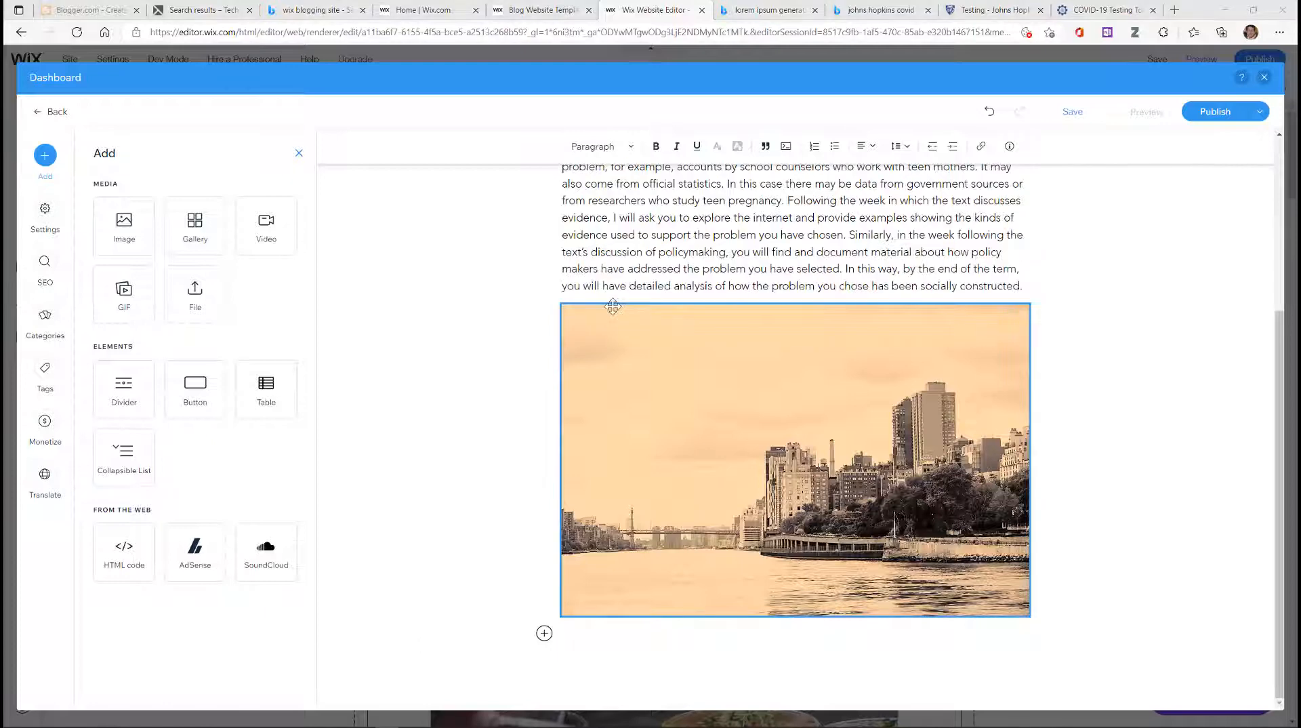
Step: Type quotes 'This is a quote from one of the websites I studied to answer this question' and 'Here is another quote.'
click(586, 631)
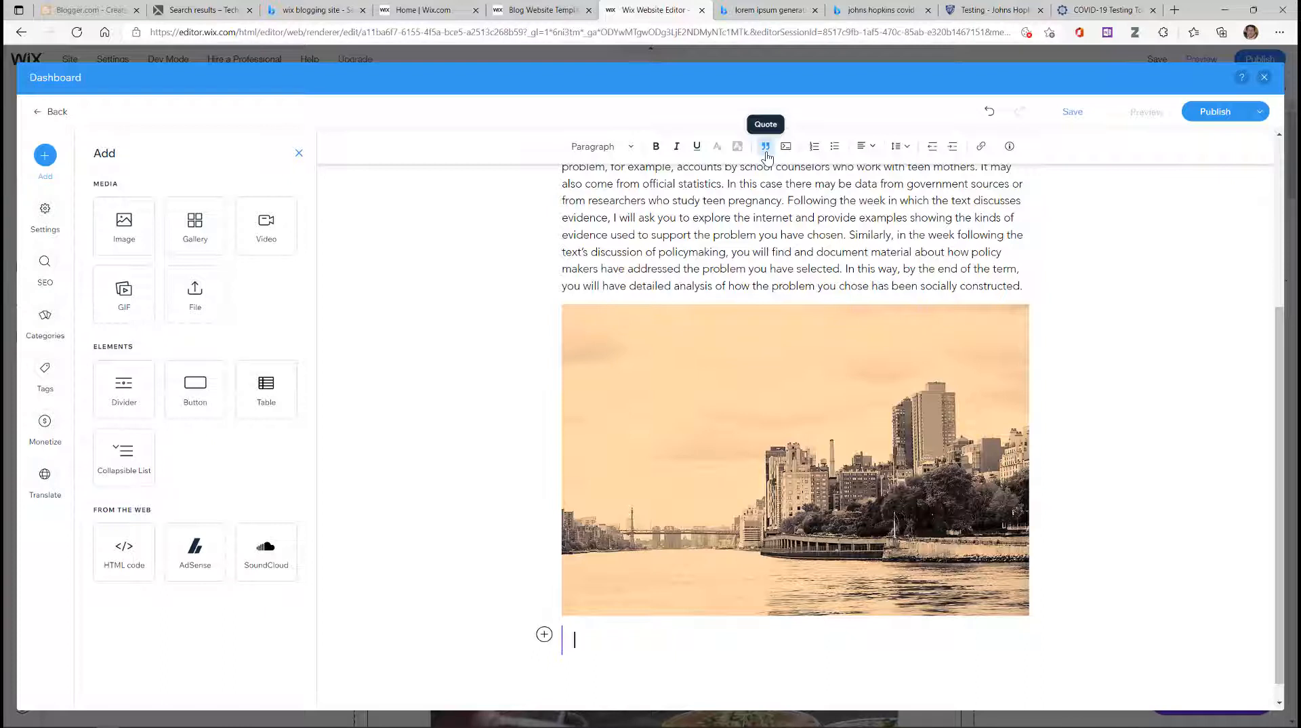
text(This is a quote from on)
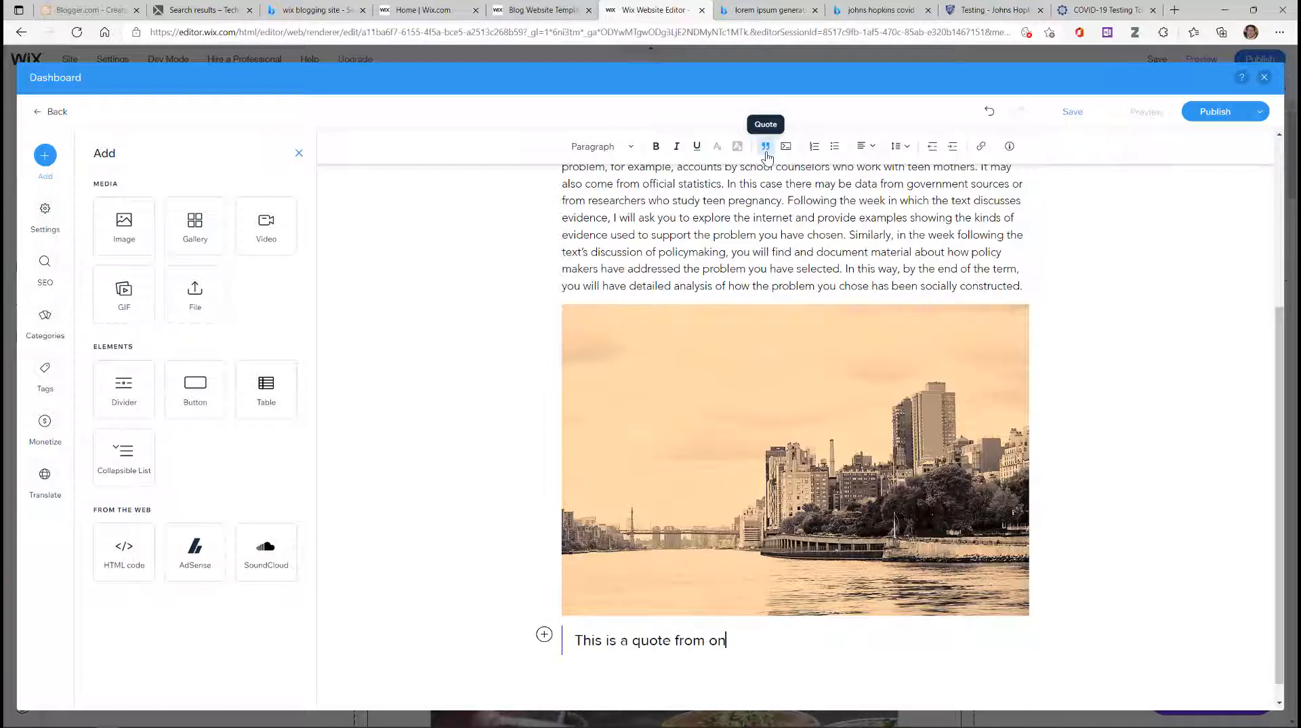
text(e of the websitess)
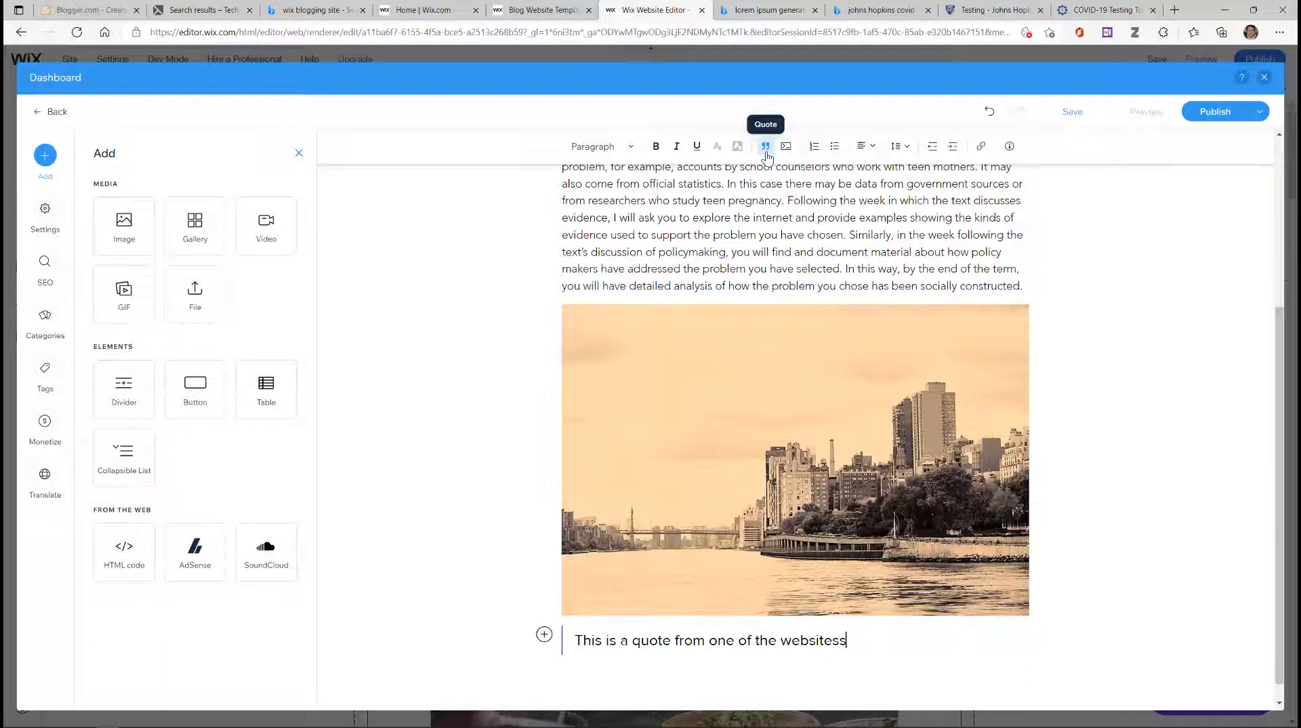
key(BackSpace)
text(I studeid to)
key(BackSpace)
key(BackSpace)
key(BackSpace)
key(BackSpace)
key(BackSpace)
key(BackSpace)
text(ied to answer this question)
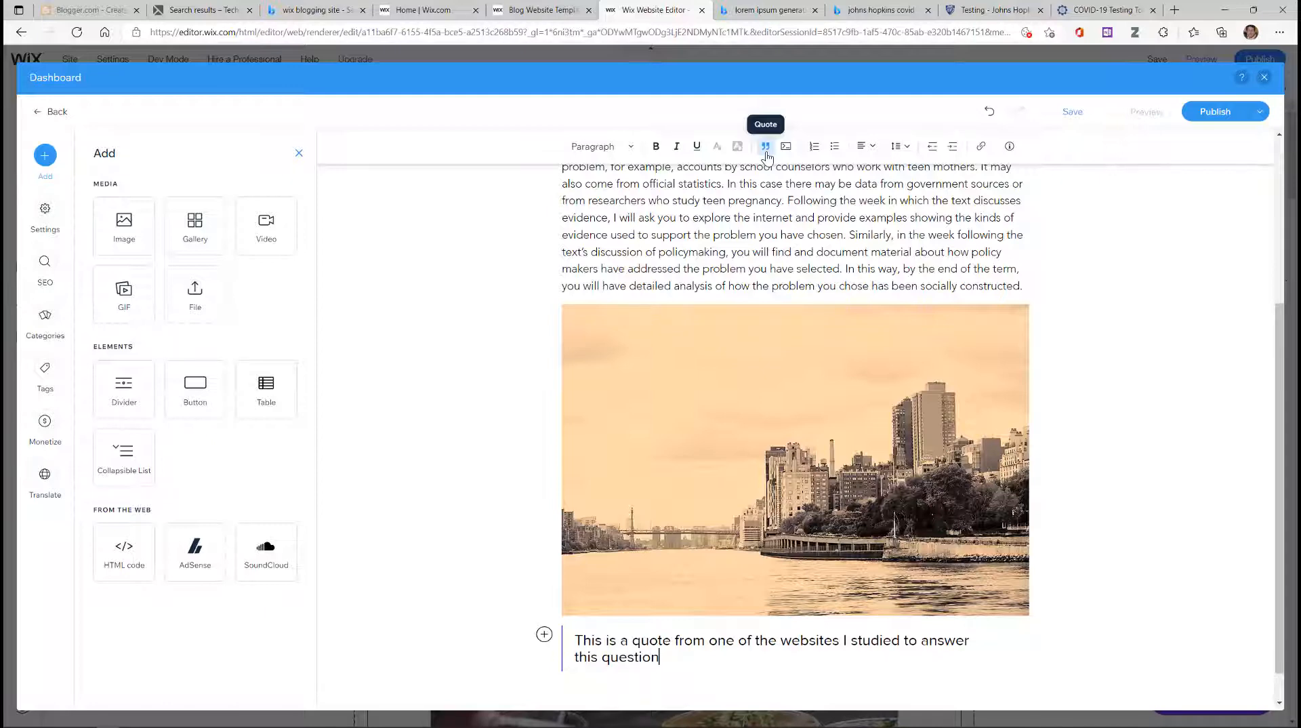
key(Return)
scroll(766, 156, down, 1)
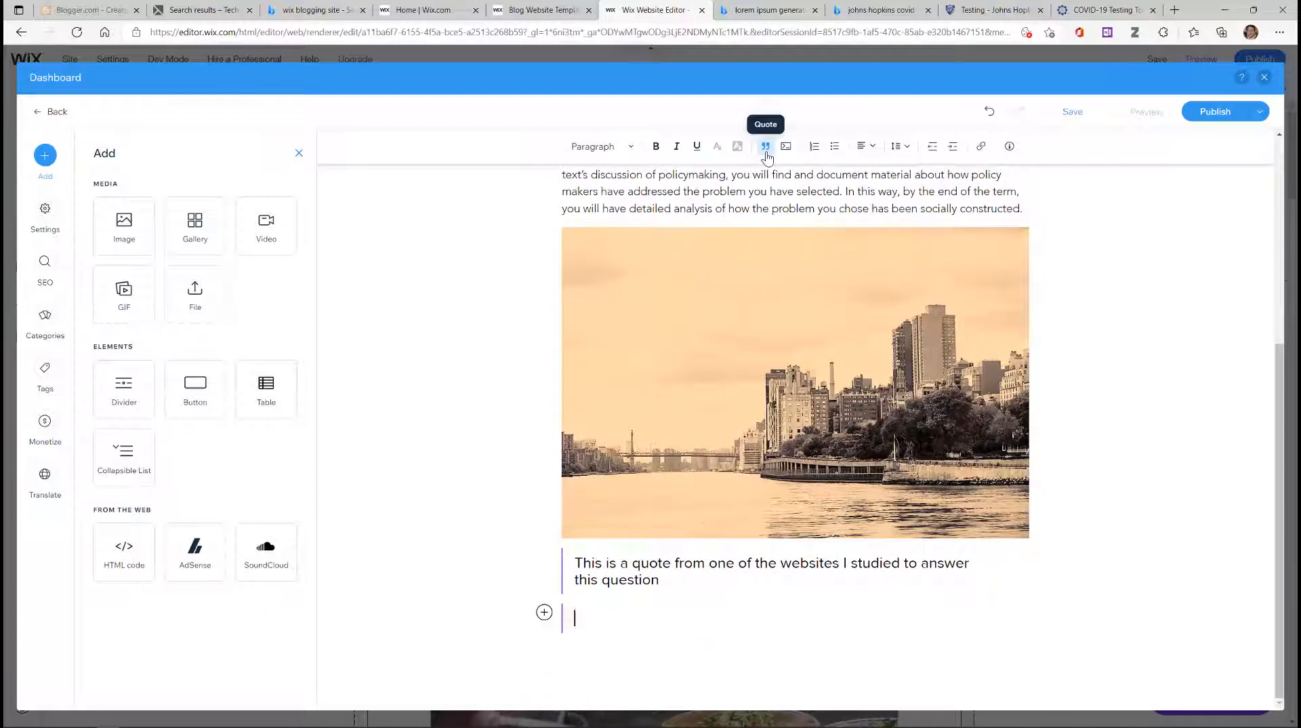
text(Here is another quote)
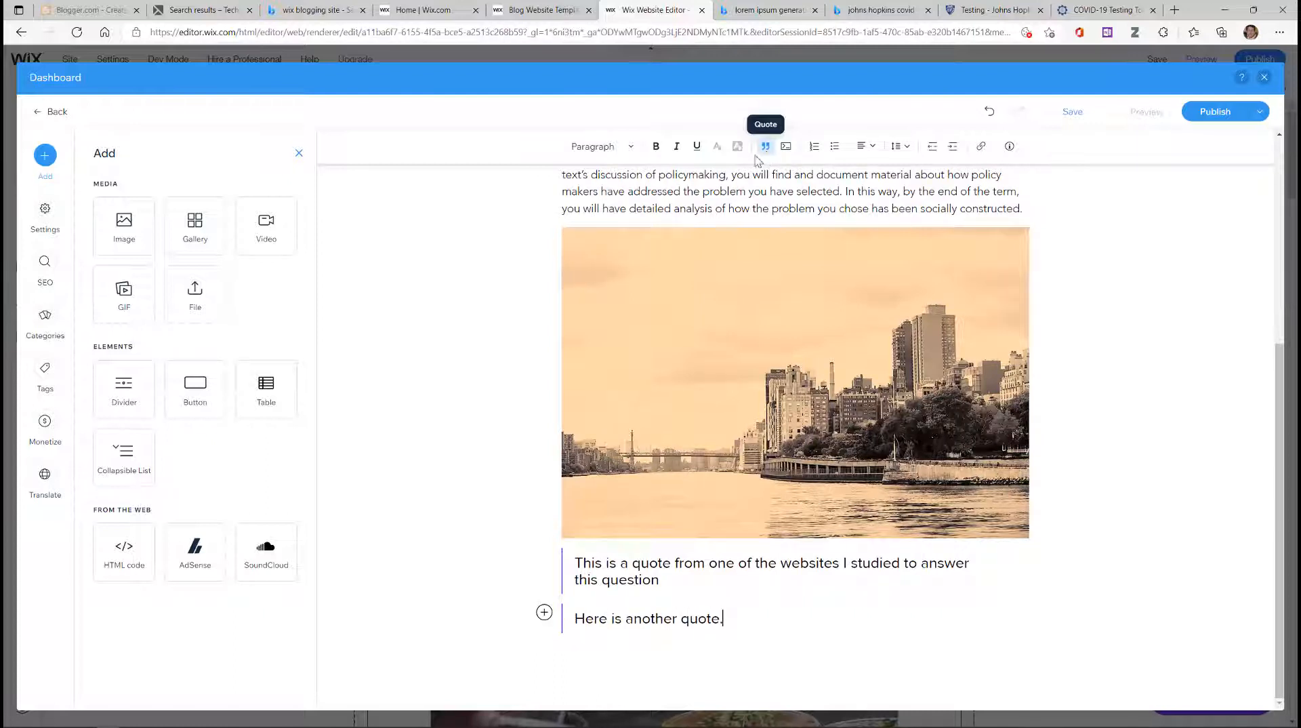
text(.)
key(Return)
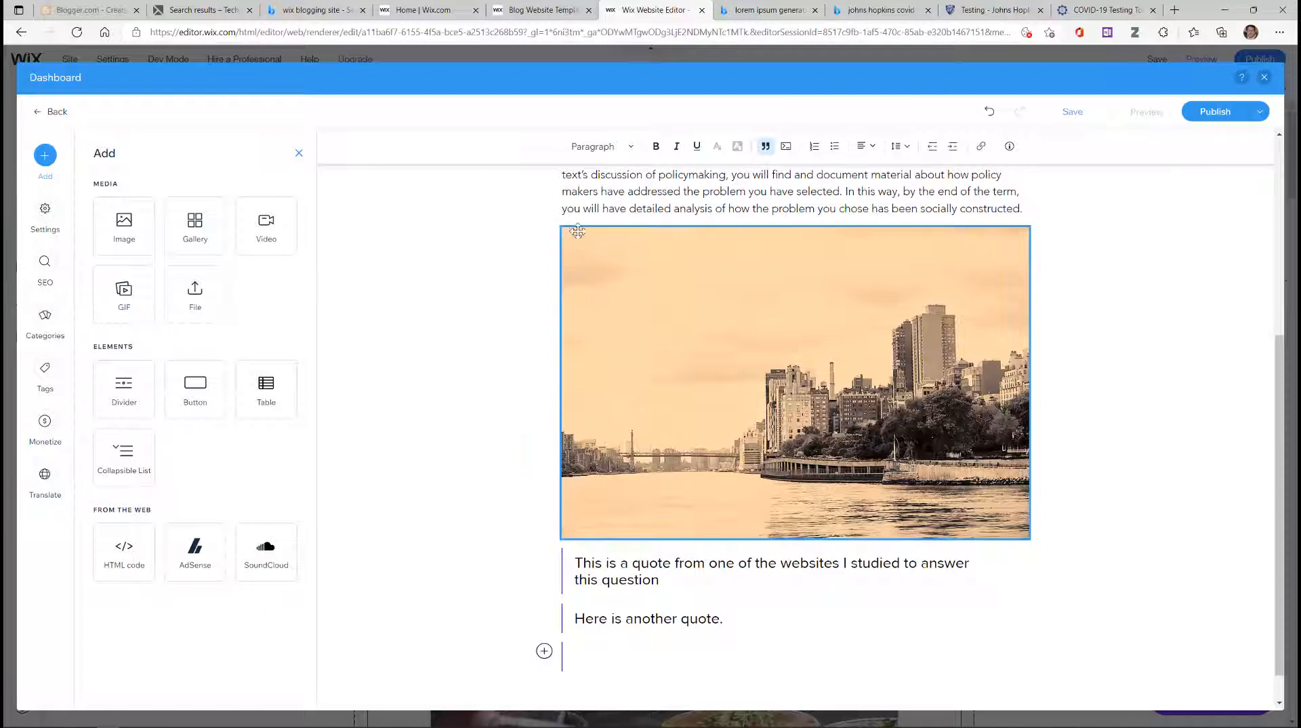
Step: Add the paragraph 'You can see from these quotes that...' below the second quote
click(592, 149)
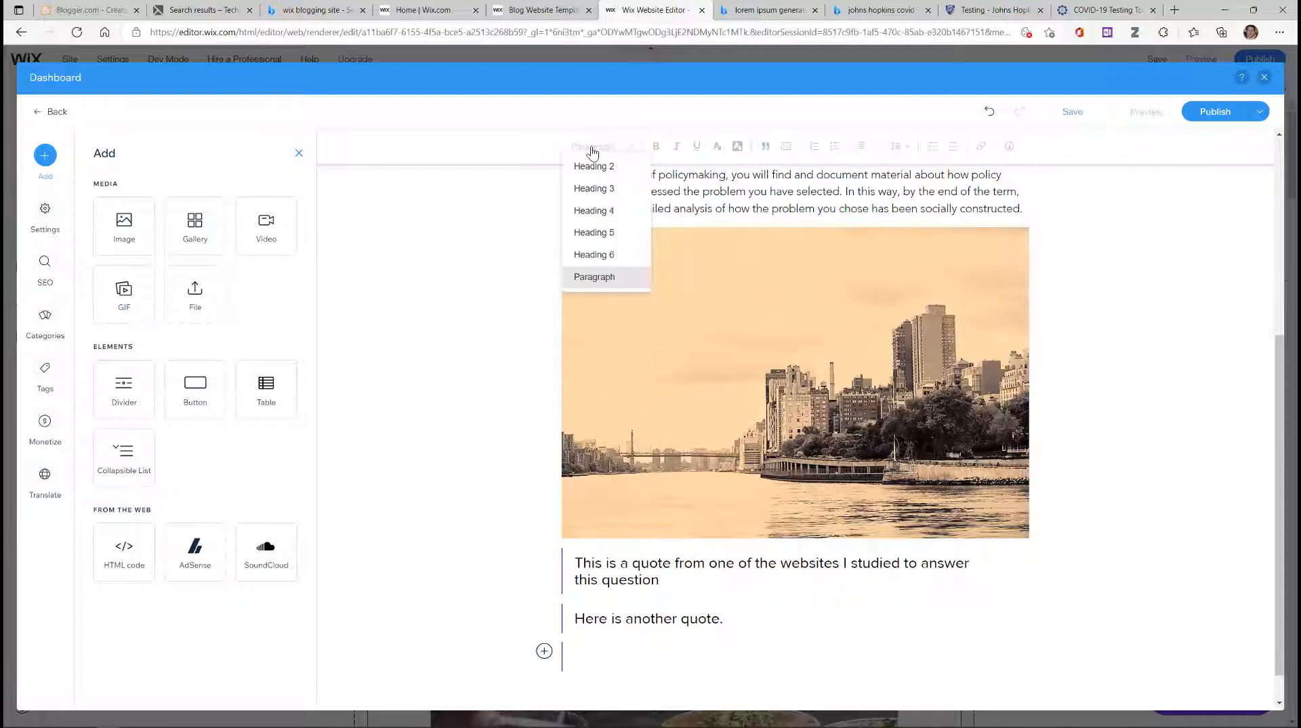
click(587, 283)
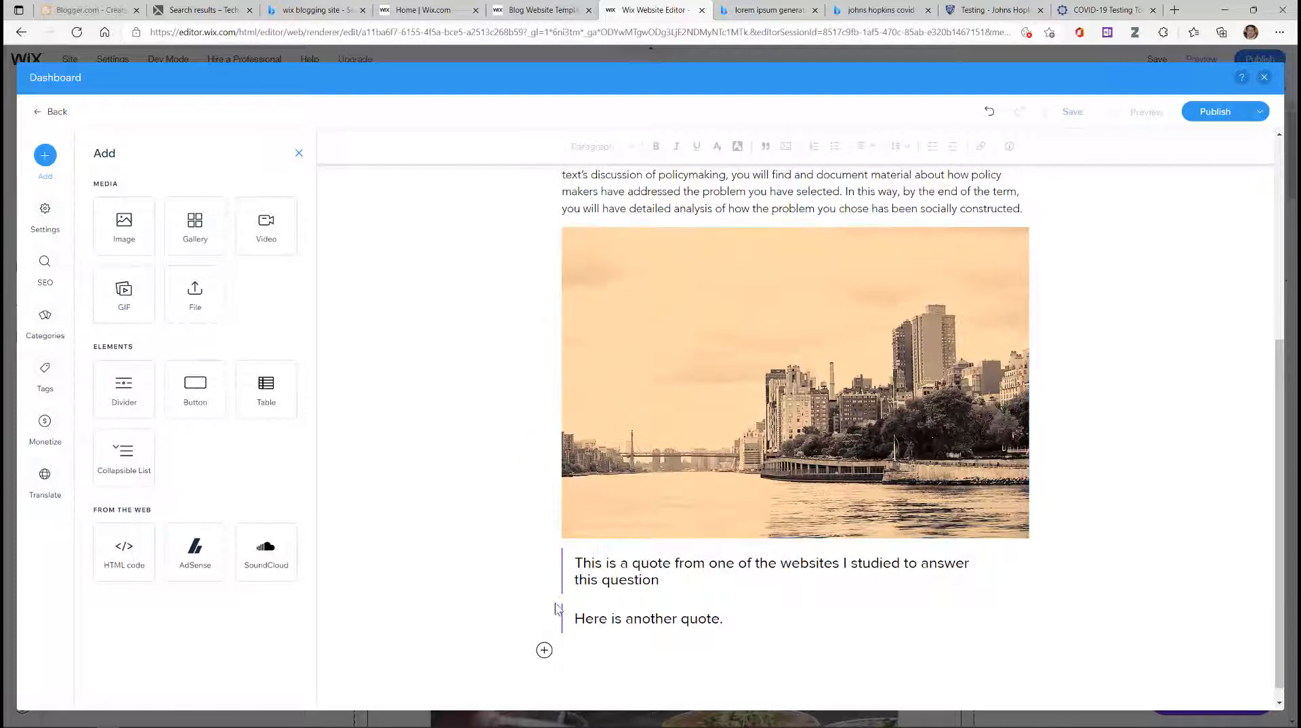
click(579, 648)
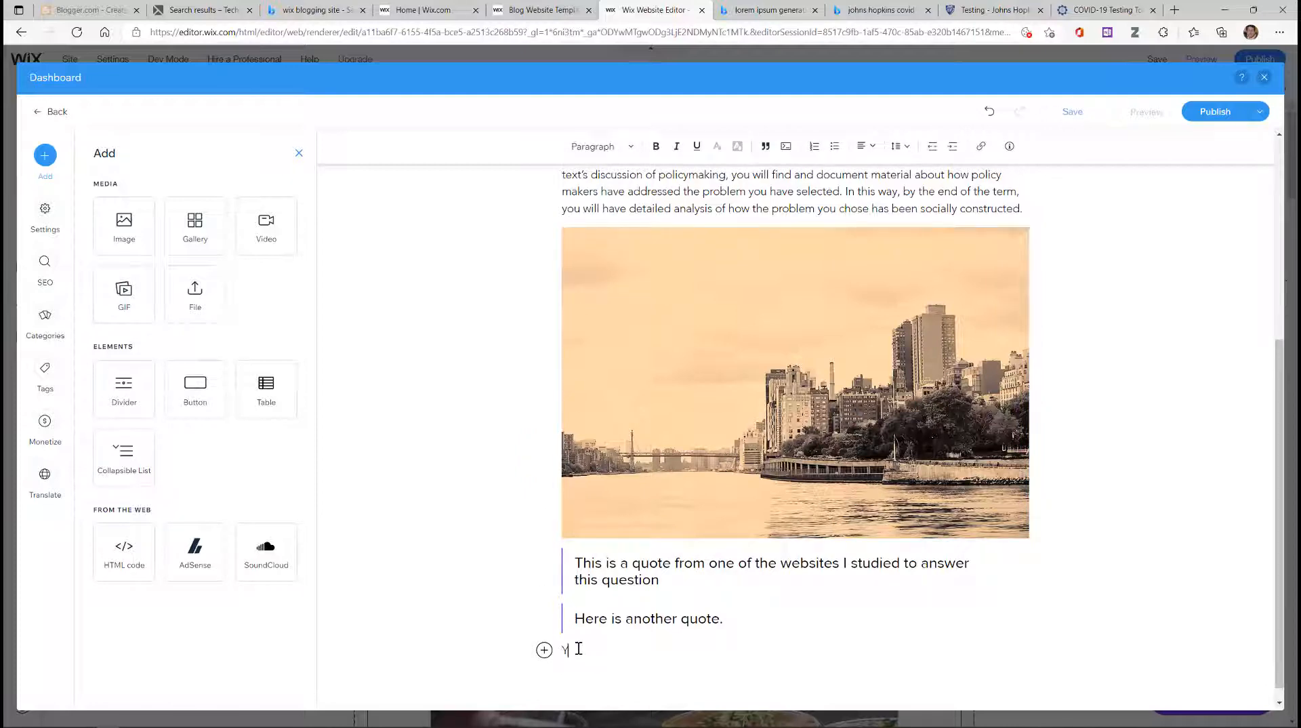
text(You can see from these quotes that)
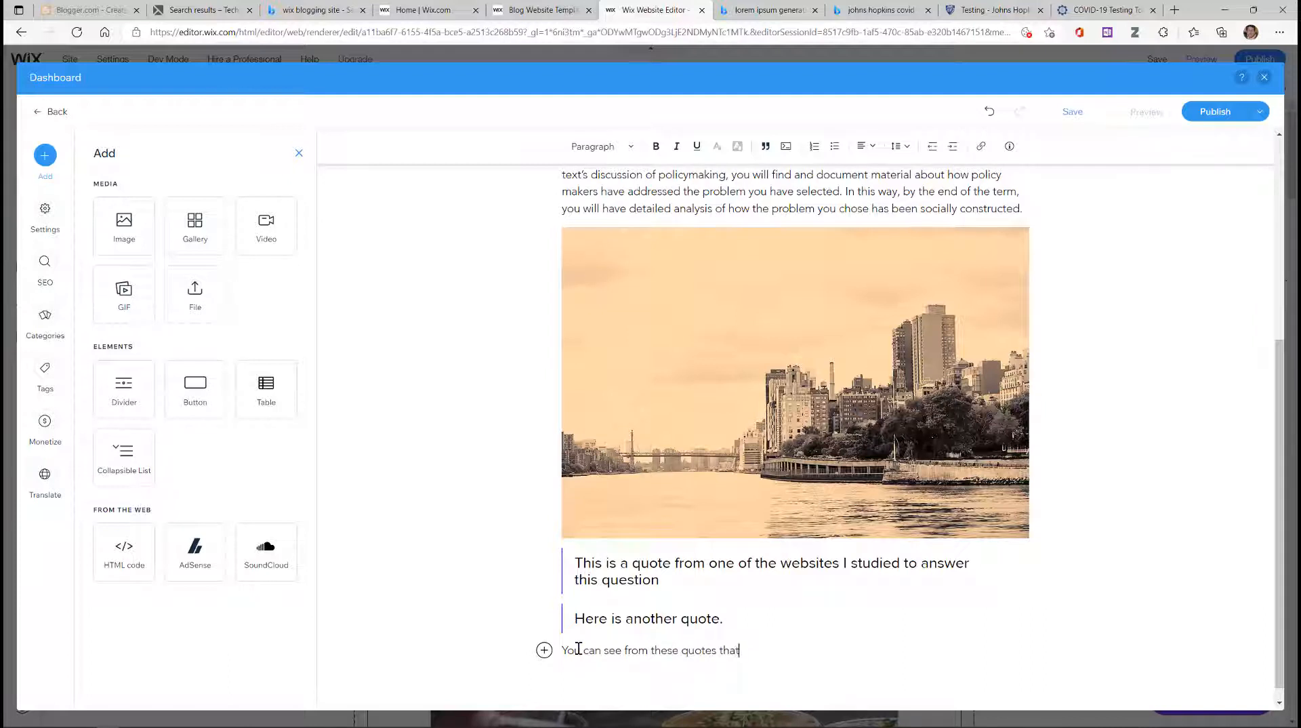
text(.....)
Step: Publish 'This is My Catchy Title' and return to the site editor
click(1212, 115)
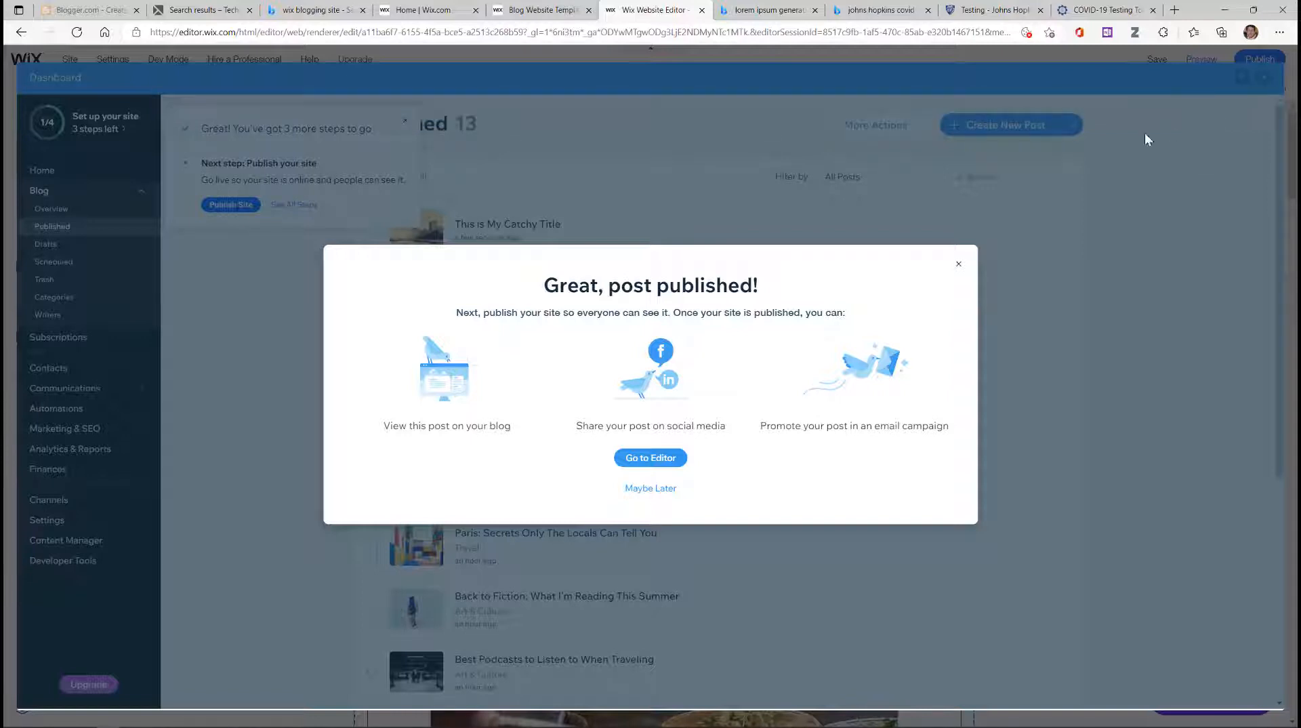
click(660, 459)
click(661, 459)
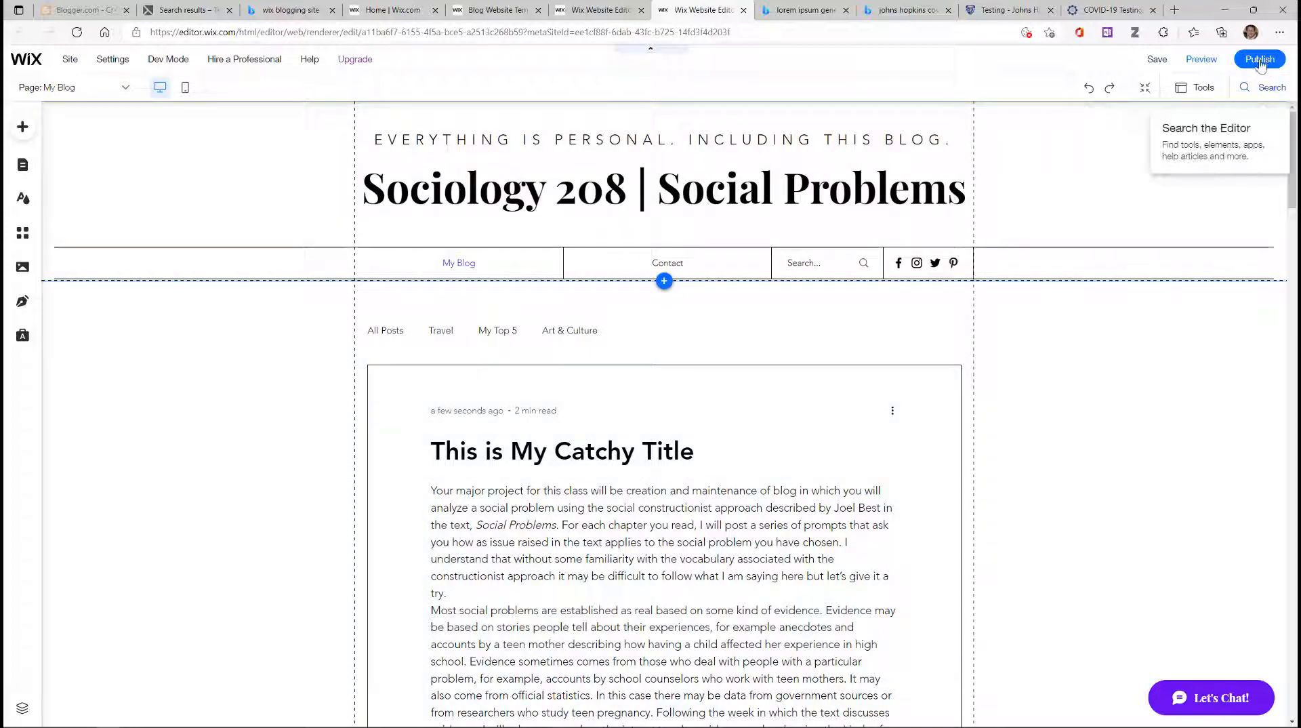
Step: Preview the site and scroll the My Blog feed to check the post's photo and quotes
click(1201, 61)
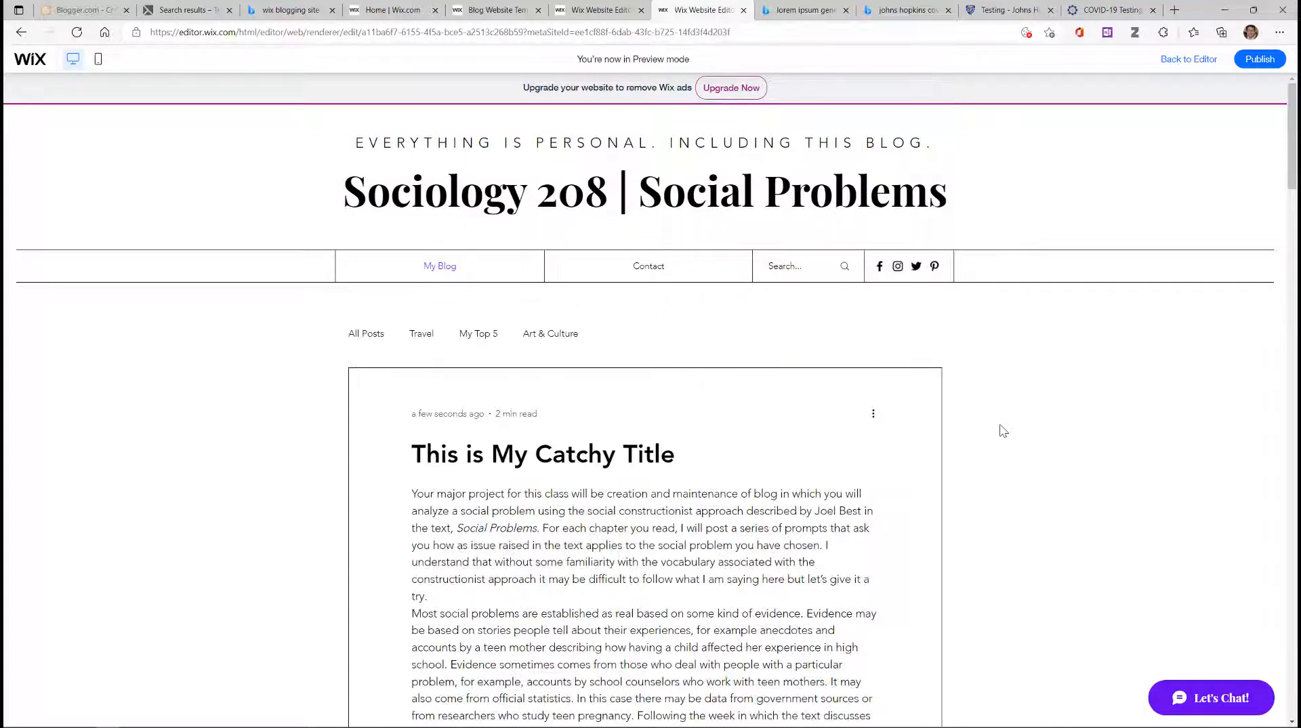
scroll(957, 445, down, 4)
scroll(958, 444, down, 10)
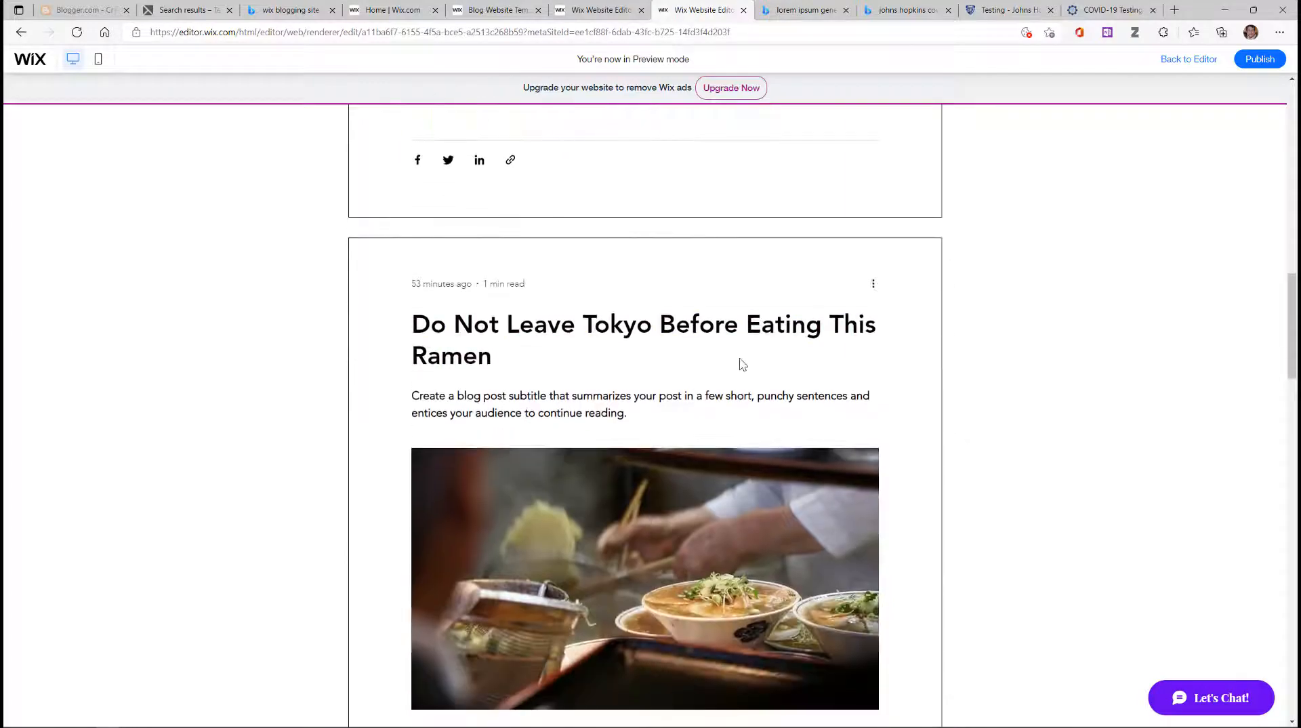
scroll(761, 356, down, 5)
scroll(764, 358, down, 10)
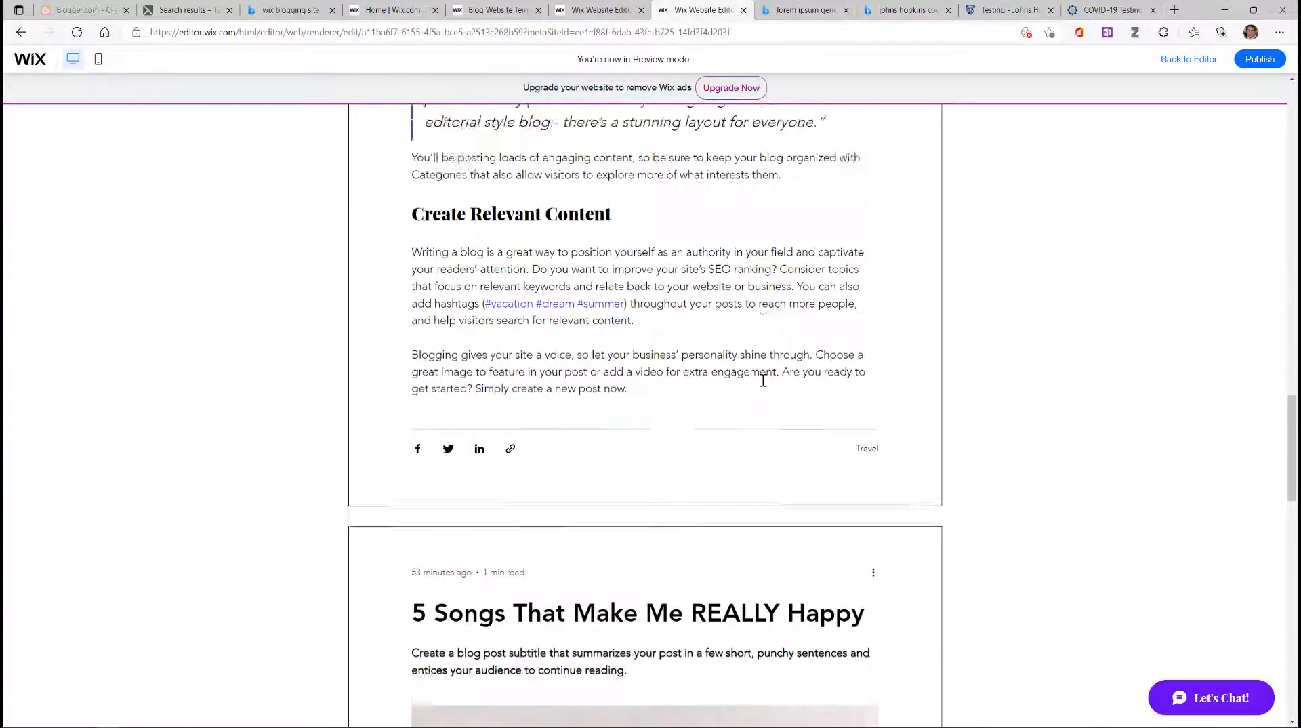
scroll(763, 381, down, 4)
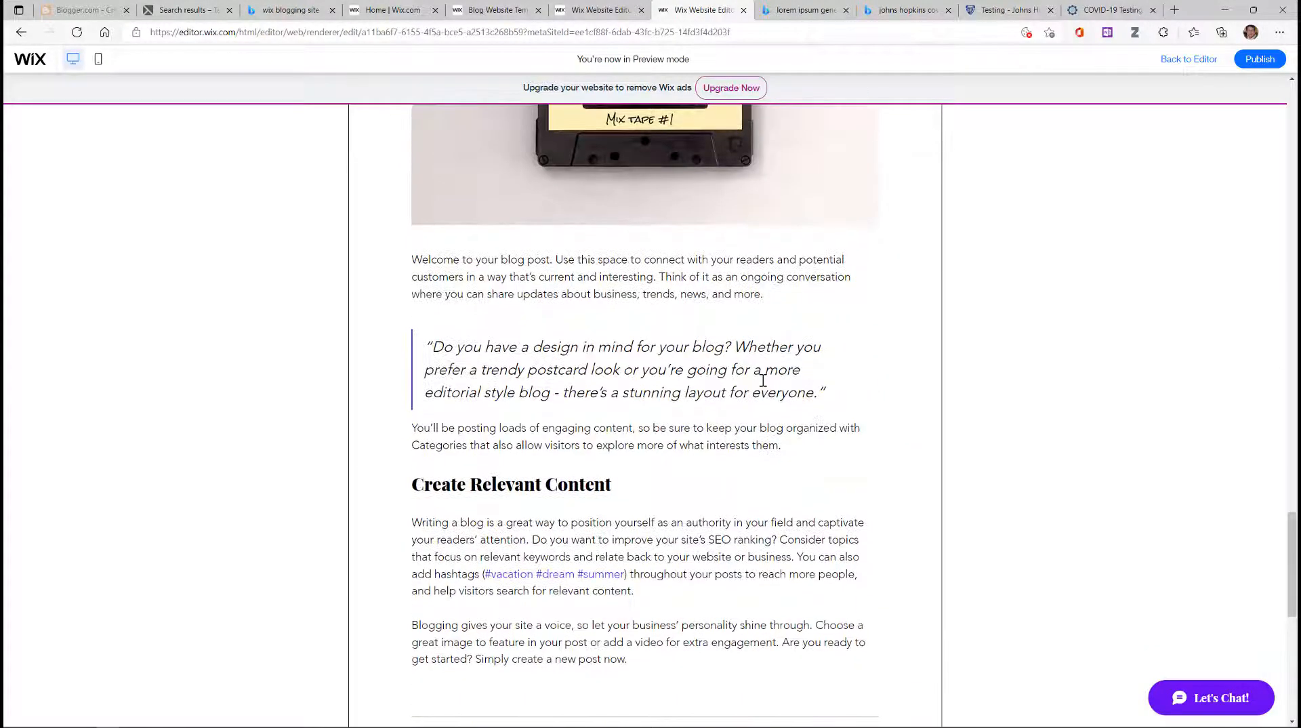
scroll(763, 380, up, 15)
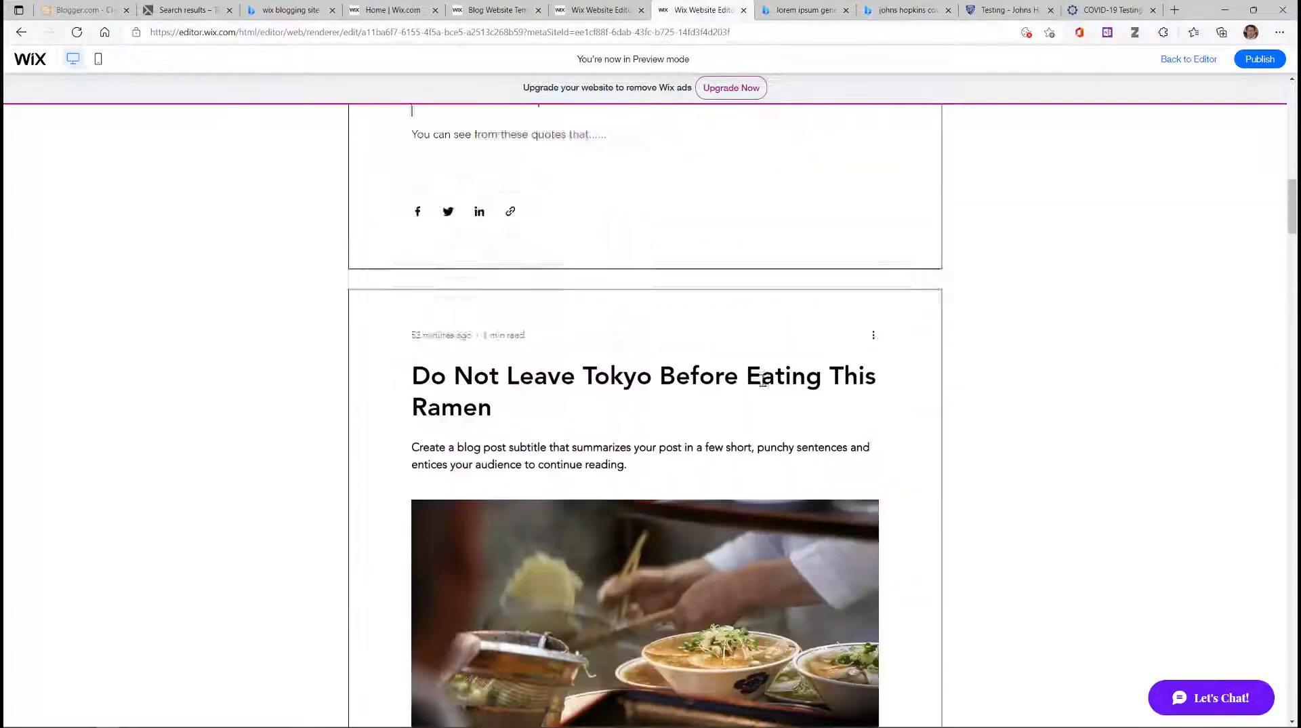
scroll(763, 380, up, 15)
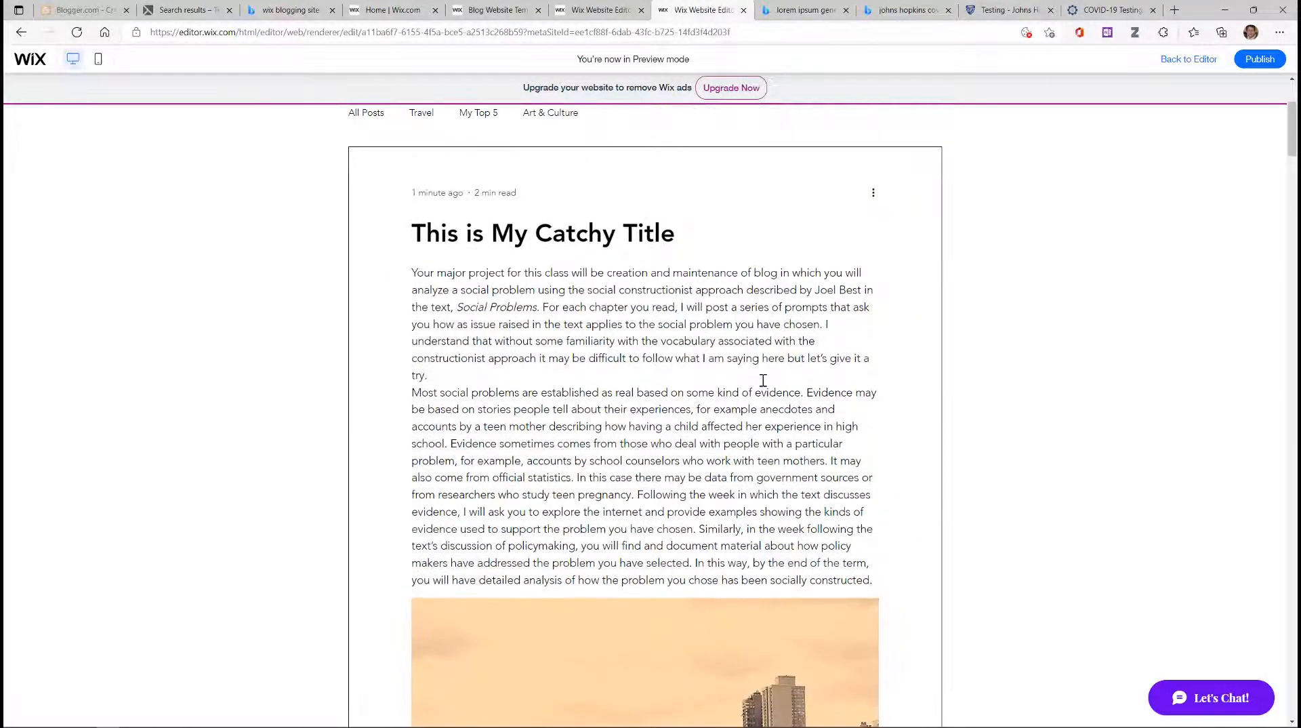
scroll(762, 379, down, 5)
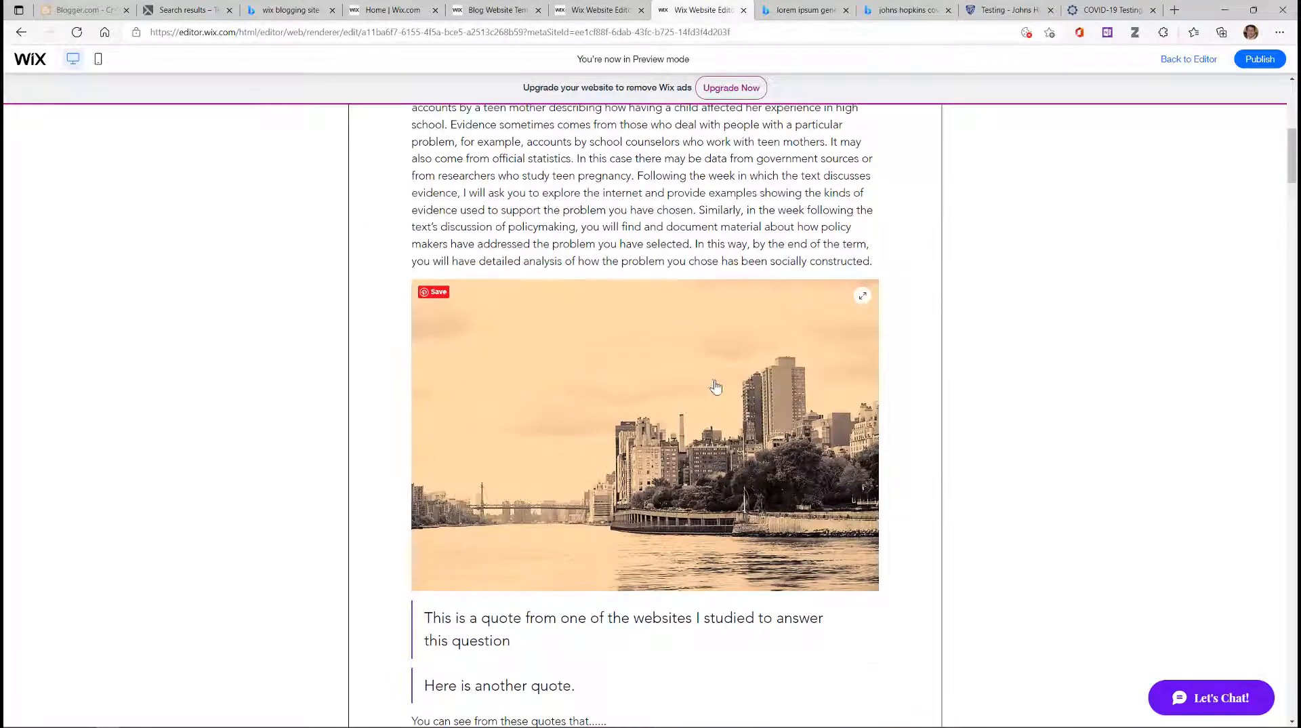
scroll(716, 386, down, 6)
scroll(723, 406, up, 7)
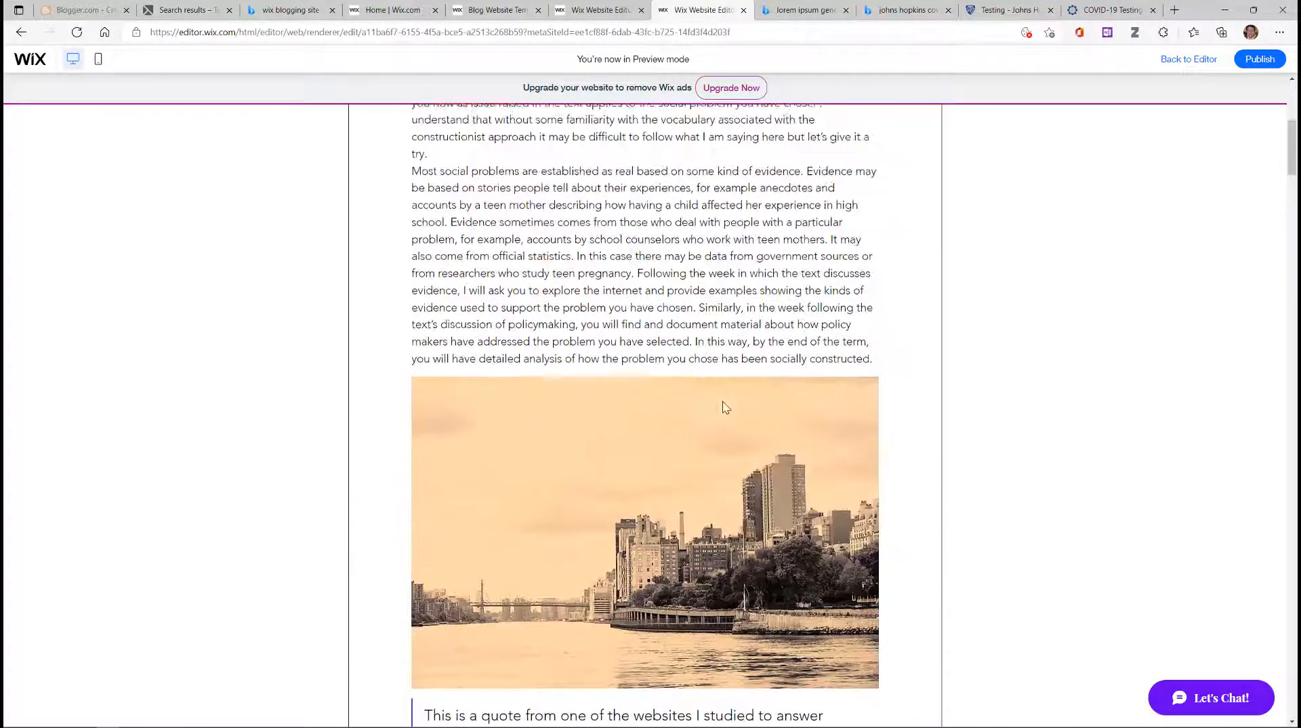
scroll(726, 406, up, 5)
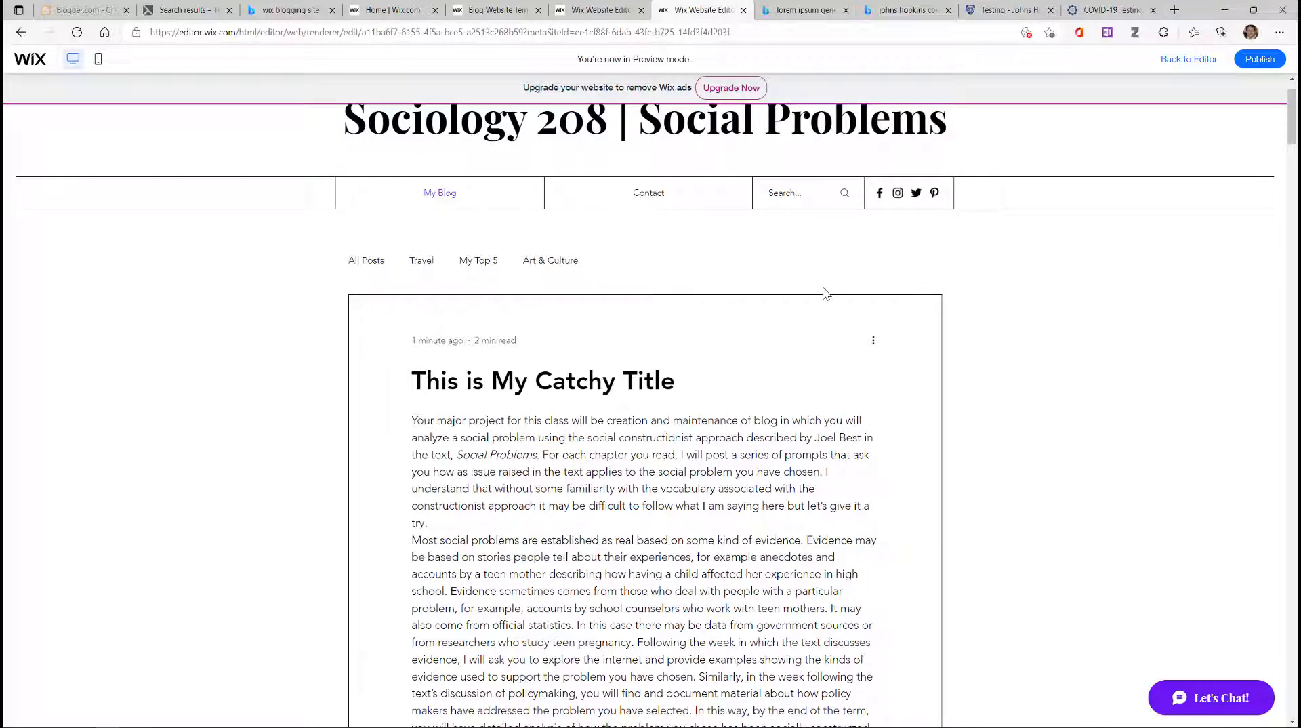
scroll(827, 292, up, 1)
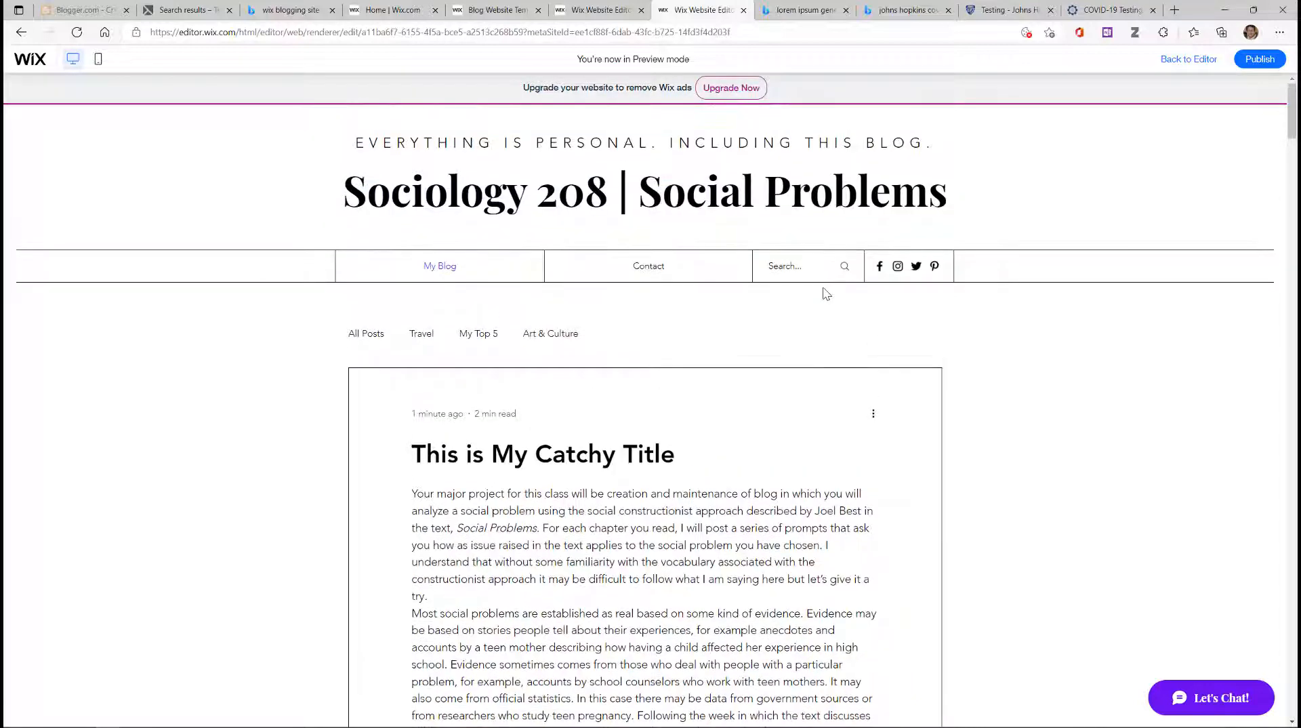
Step: Publish the whole site, dismiss the confirmation, skip mobile editing, and view the live site
click(1257, 62)
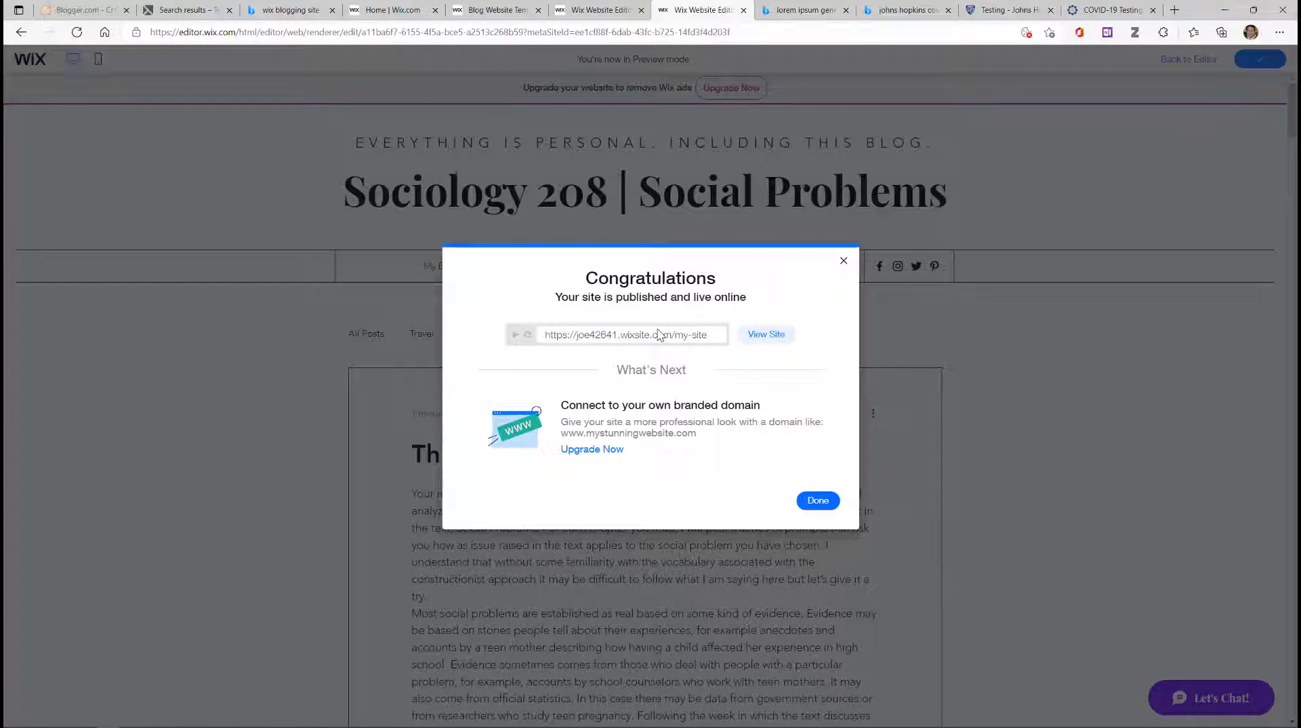
click(818, 501)
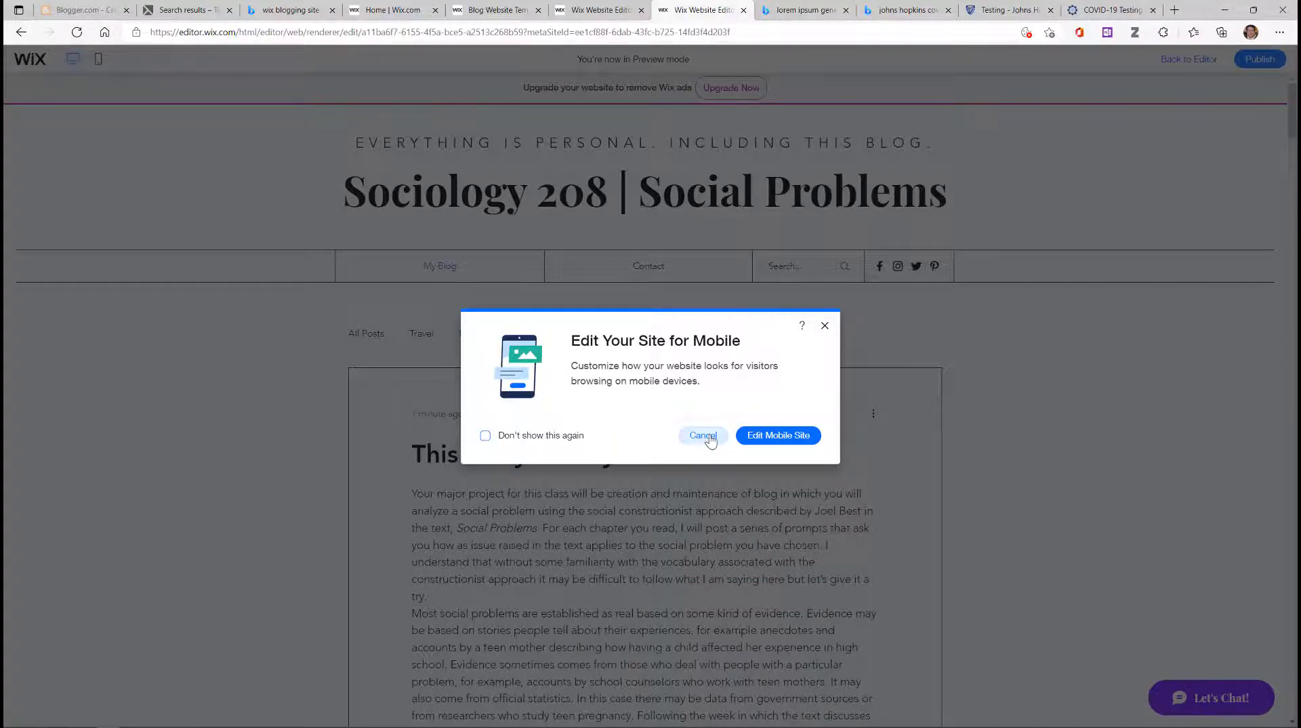
click(704, 437)
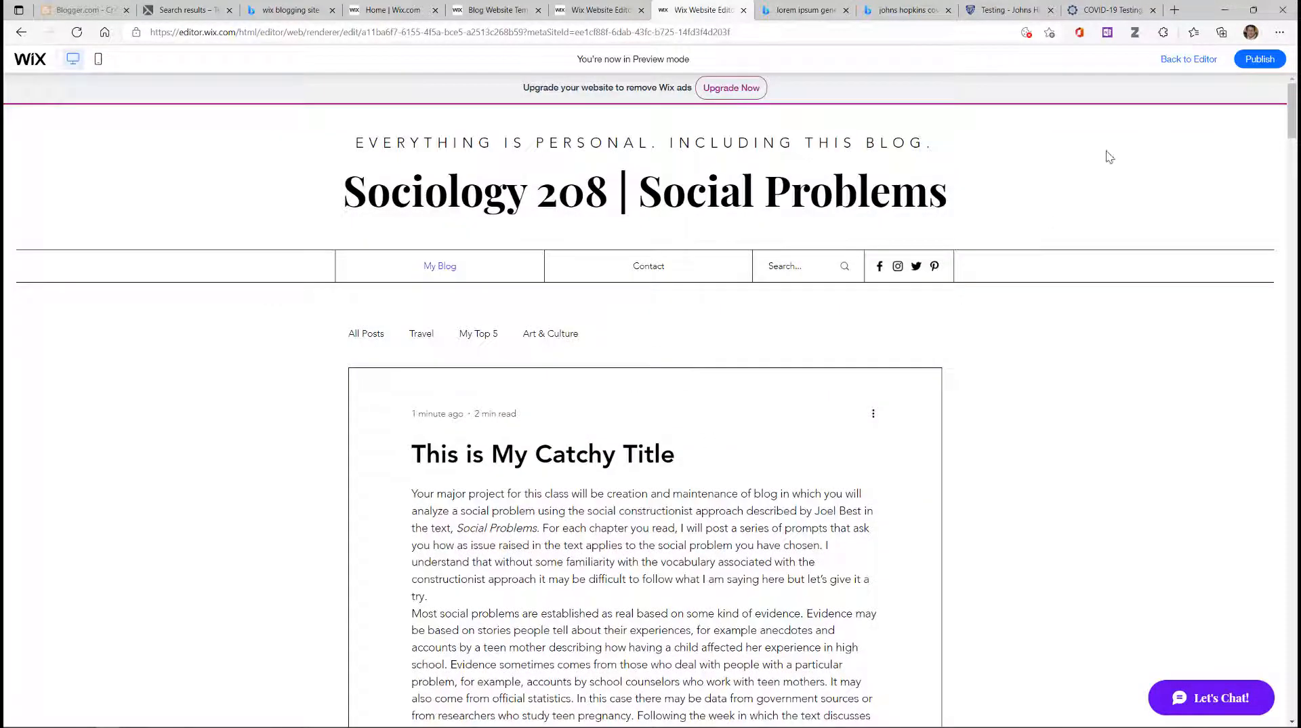
mouse_move(1243, 61)
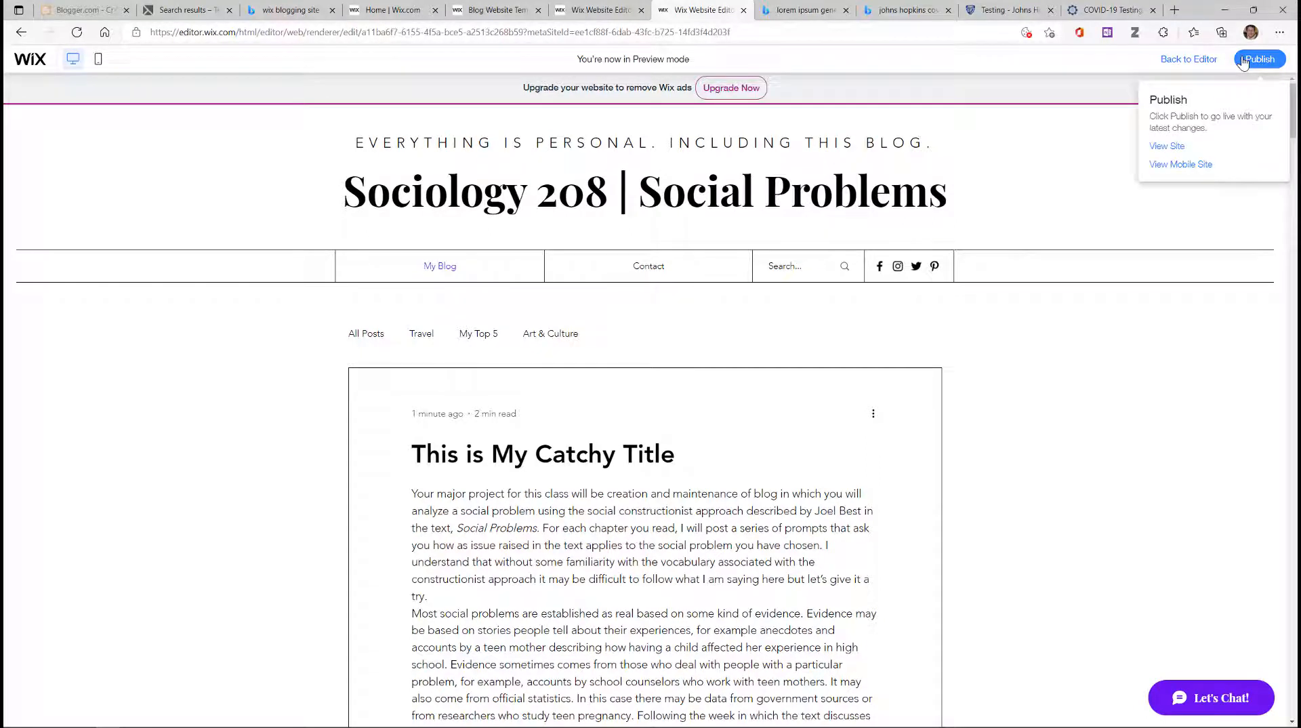
click(1176, 149)
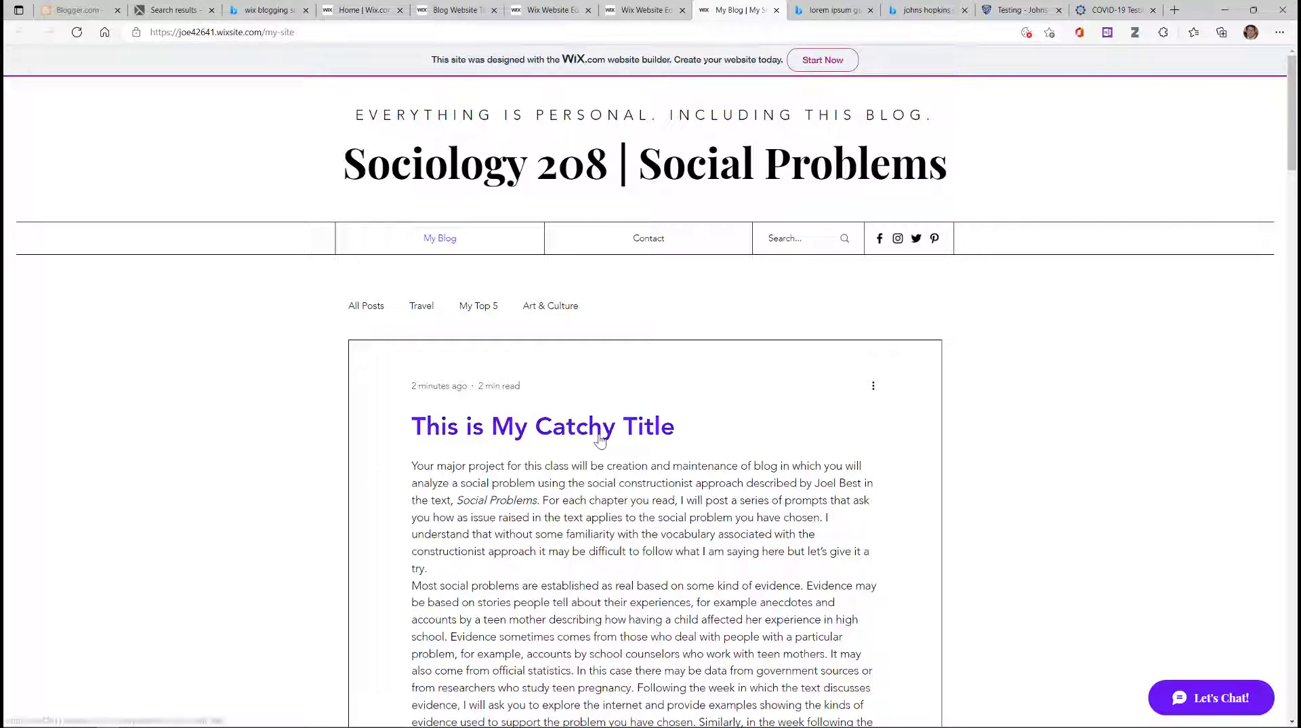
Step: Scroll the live blog and open the 'This is My Catchy Title' post page
scroll(600, 439, down, 12)
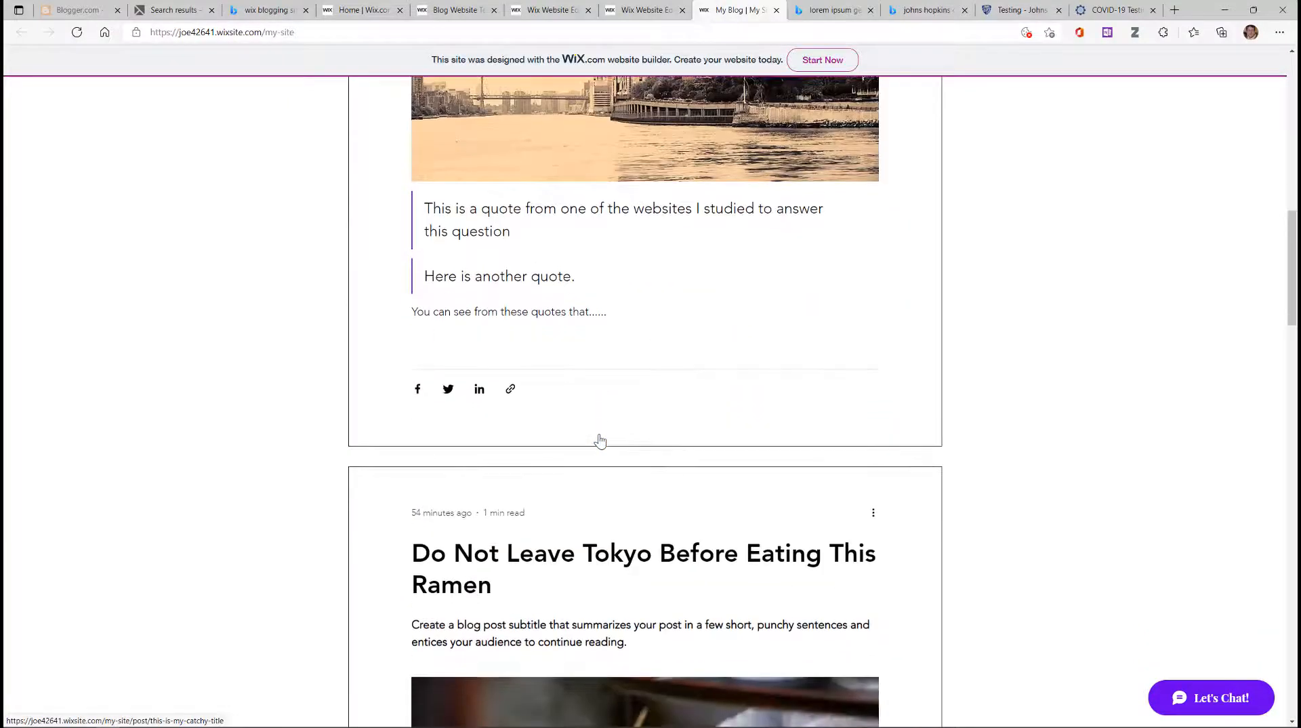
scroll(599, 439, down, 6)
scroll(600, 437, down, 8)
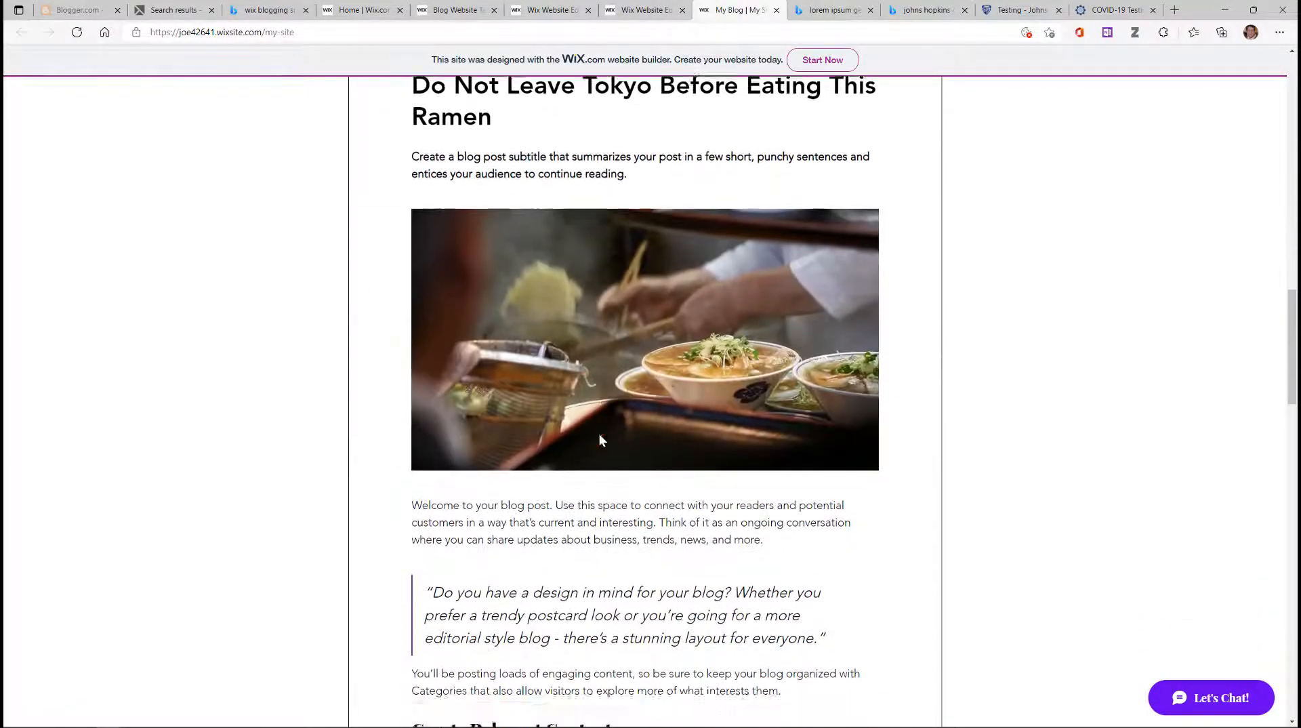
scroll(600, 439, up, 20)
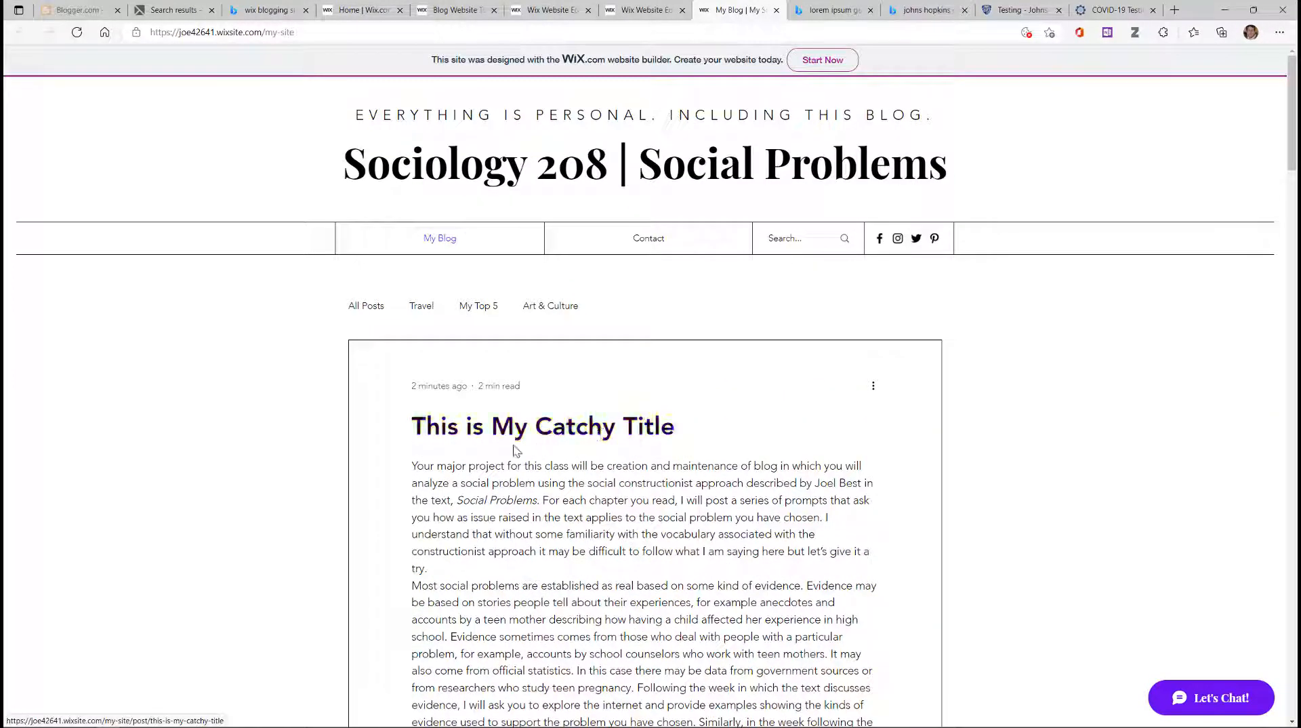
click(546, 433)
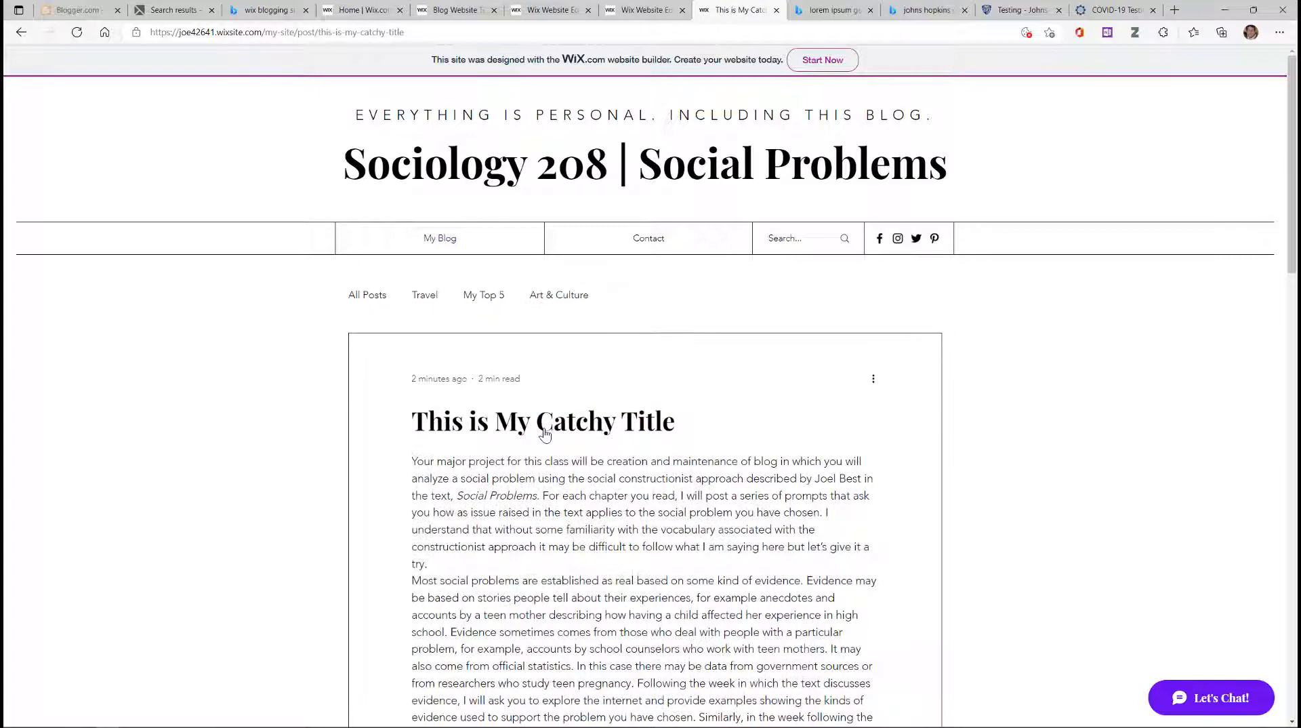
Step: Scroll through the live post to Recent Posts, then select its URL in the address bar
scroll(596, 430, down, 20)
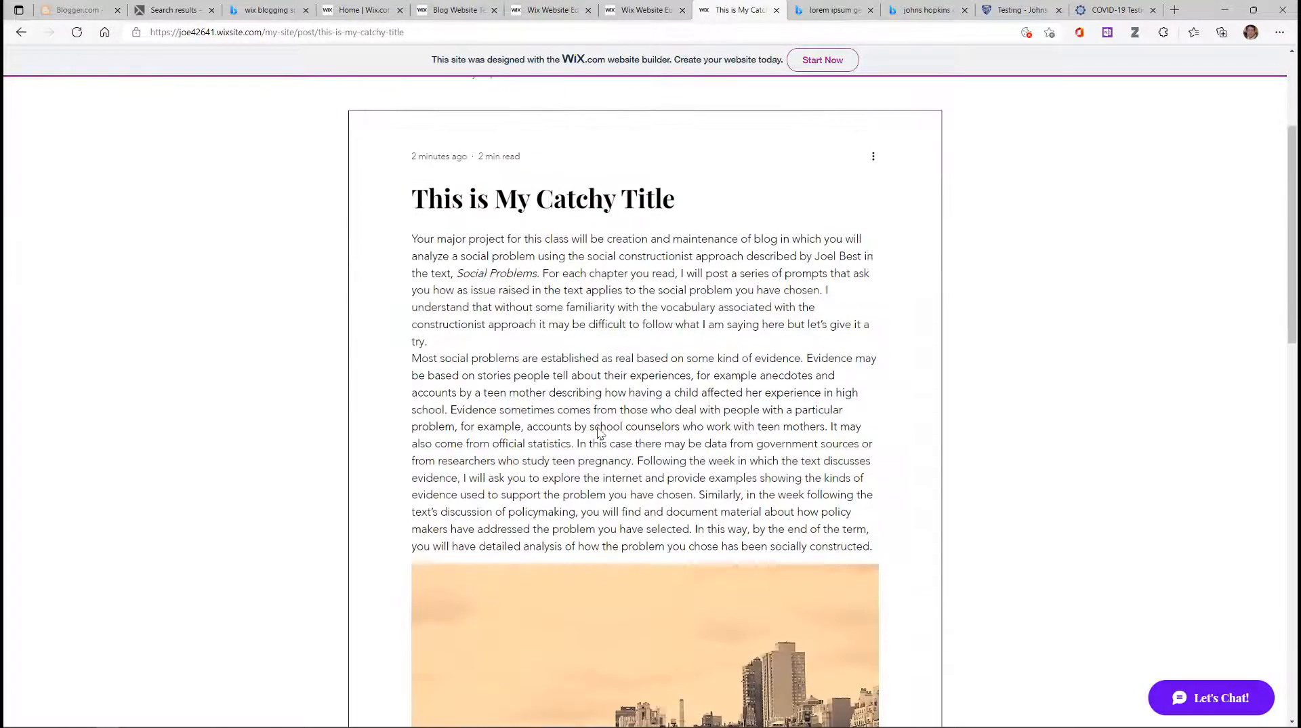
scroll(598, 434, down, 2)
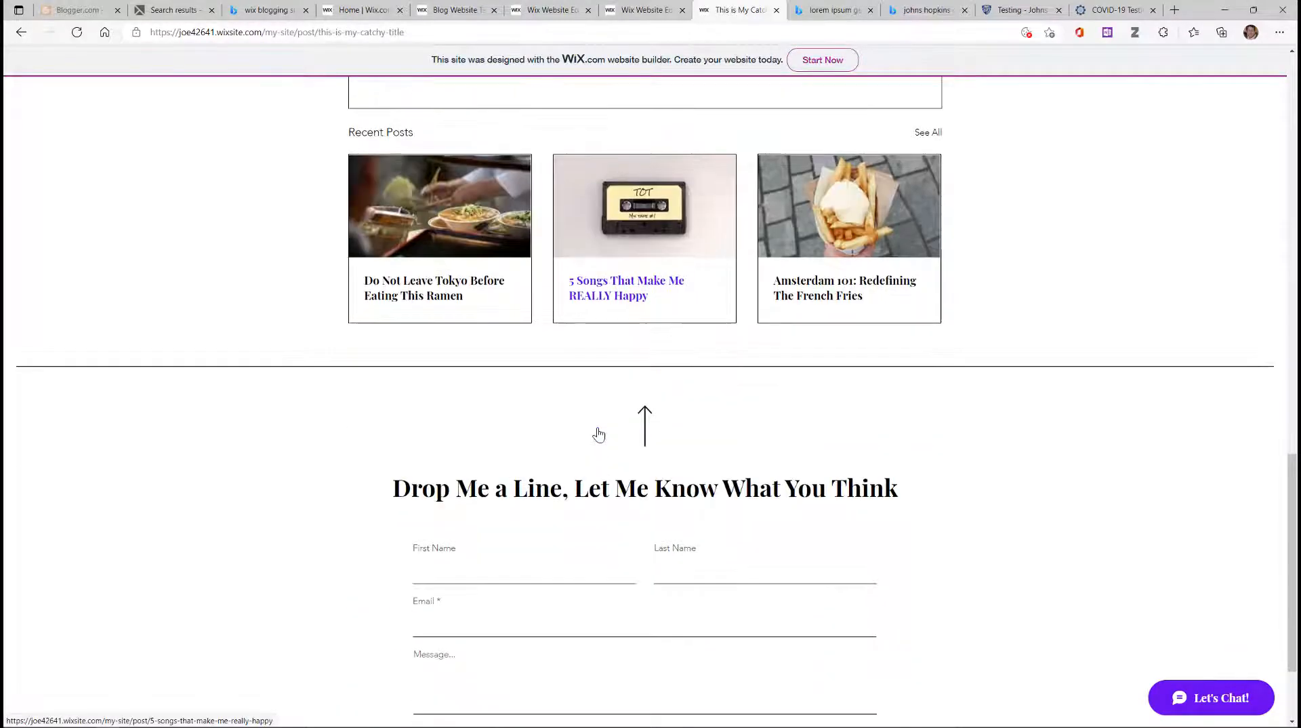
scroll(598, 433, up, 2)
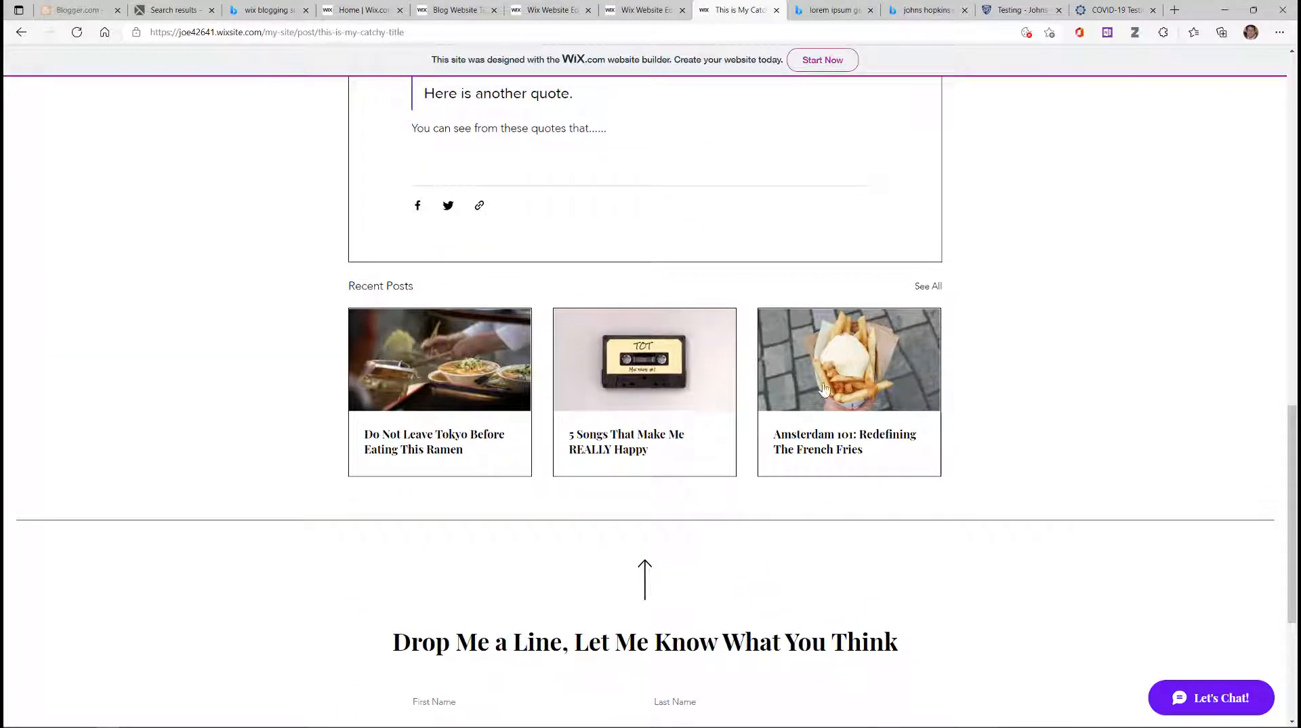
scroll(769, 467, up, 10)
scroll(719, 469, up, 5)
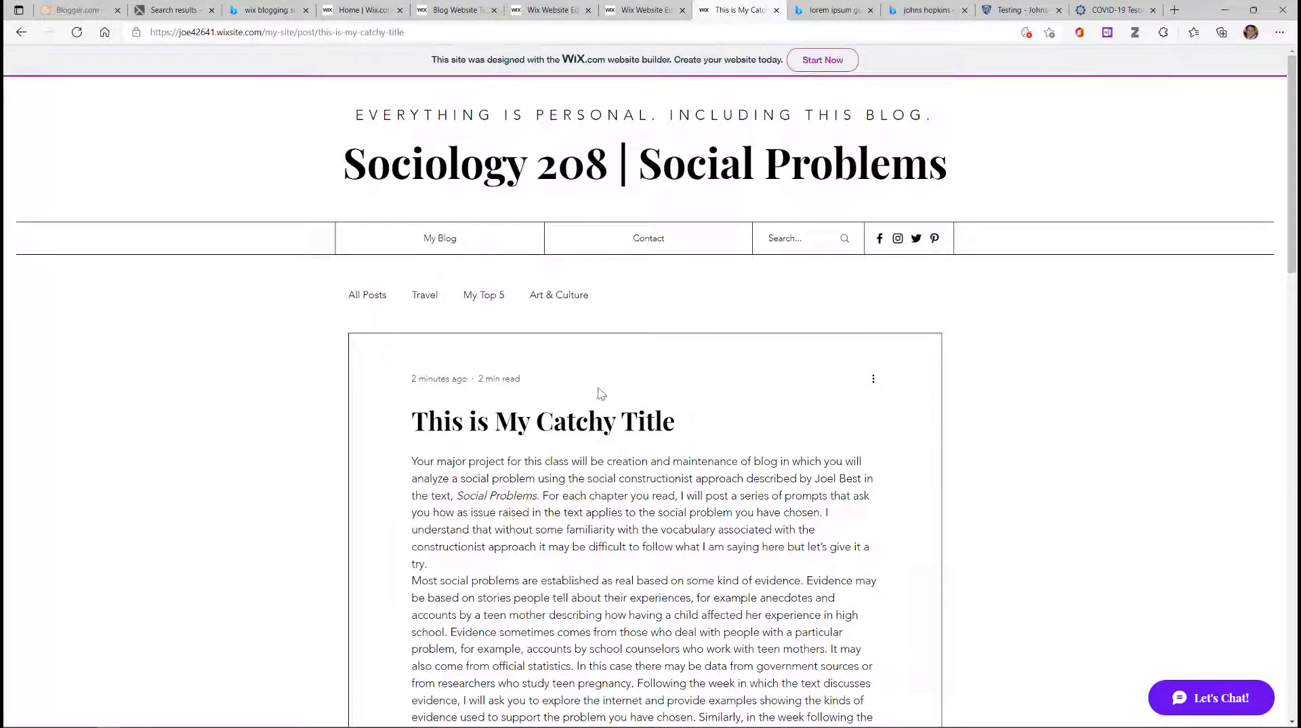
click(395, 32)
key(ctrl+c)
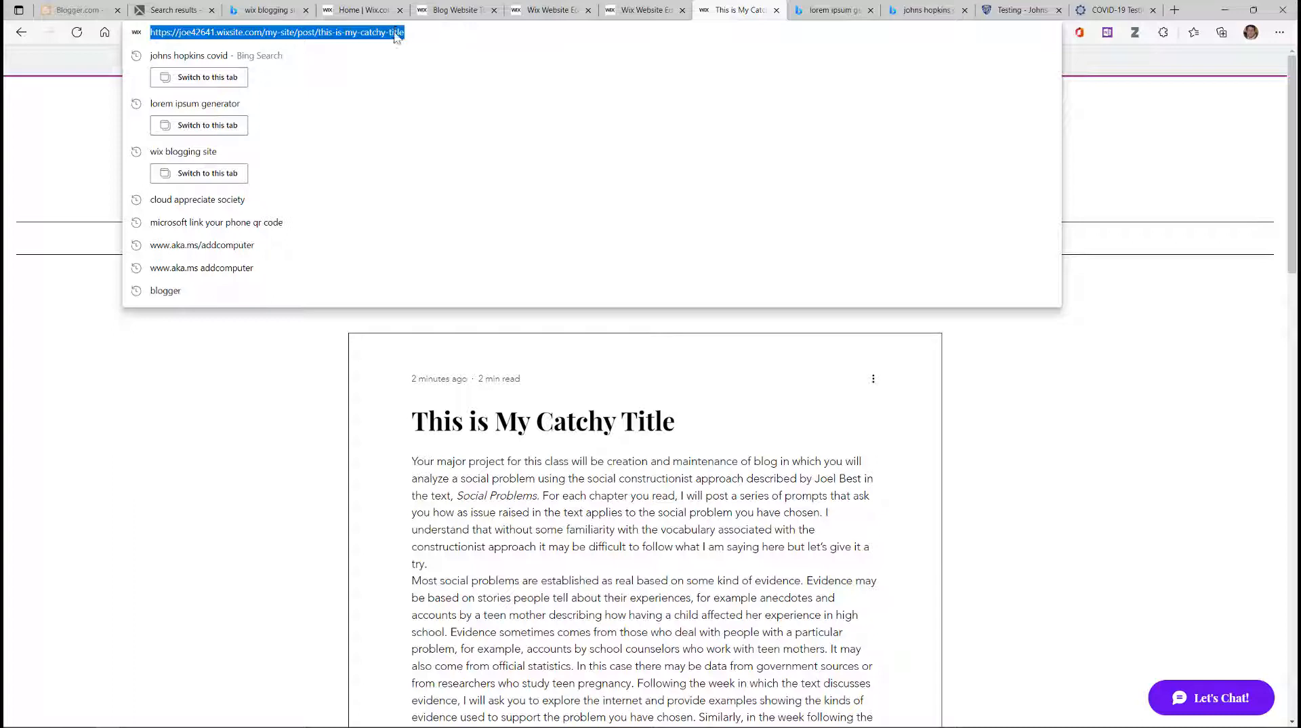
Step: Copy the post's URL and open a new InPrivate Edge window
right_click(395, 37)
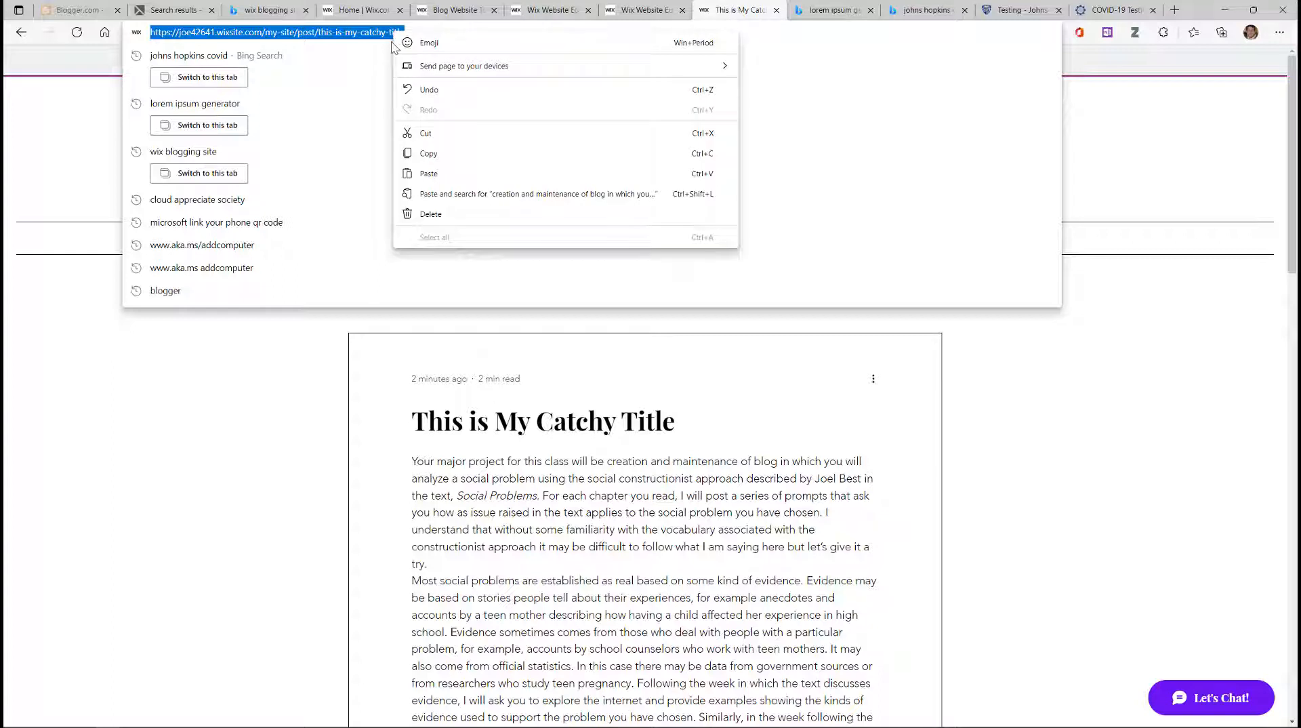
click(430, 154)
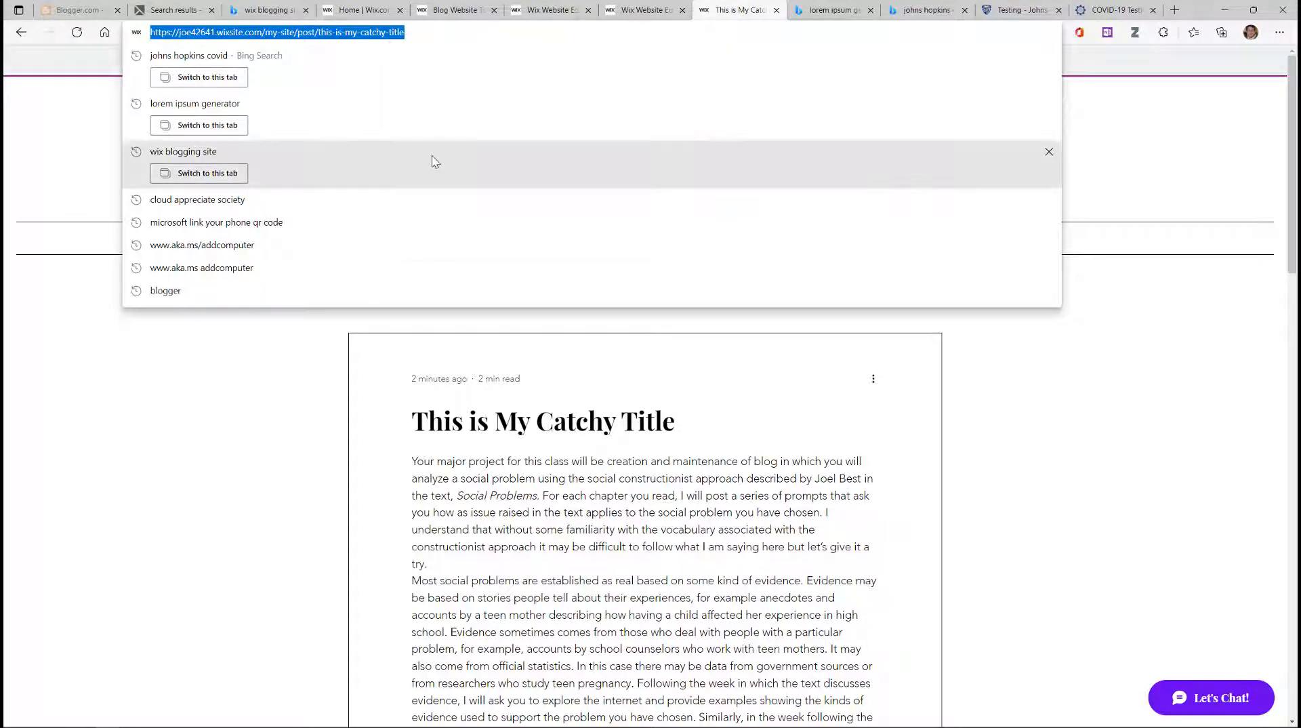
click(1279, 35)
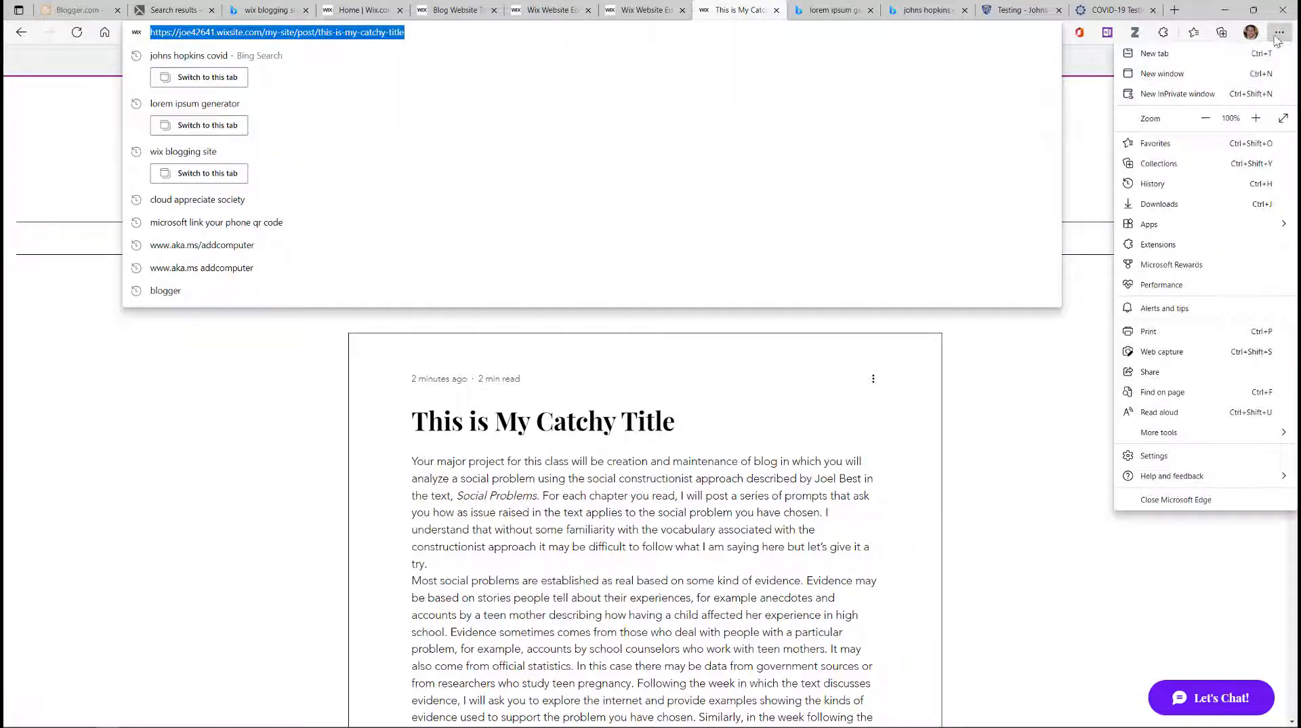
click(1207, 97)
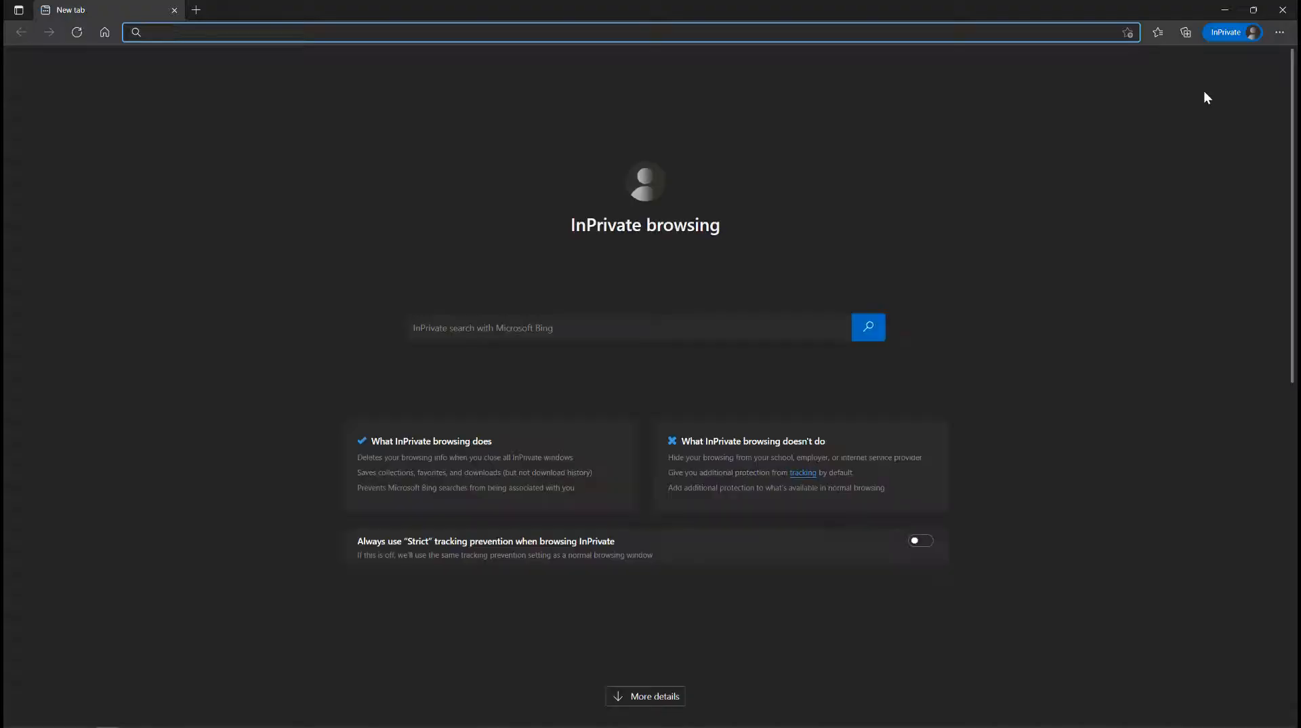
Step: Paste the copied post URL into the InPrivate window and load it
key(ctrl+v)
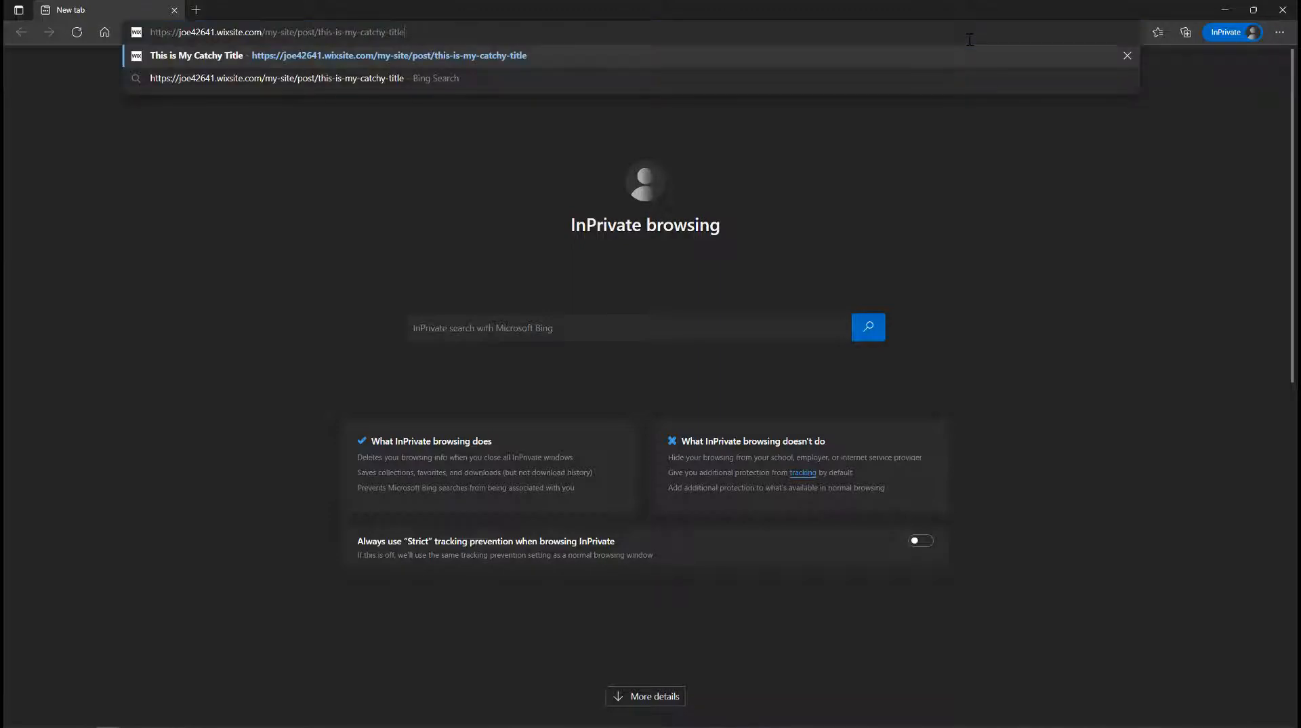
key(Return)
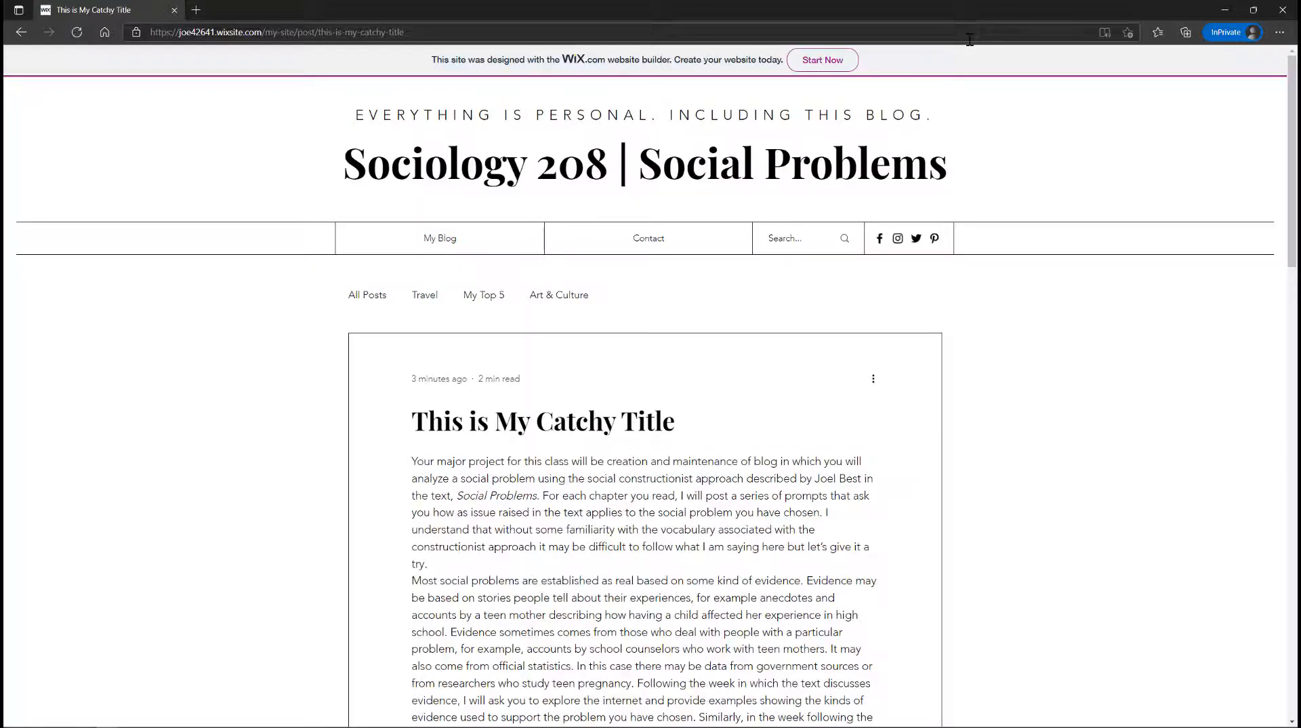
scroll(881, 282, down, 8)
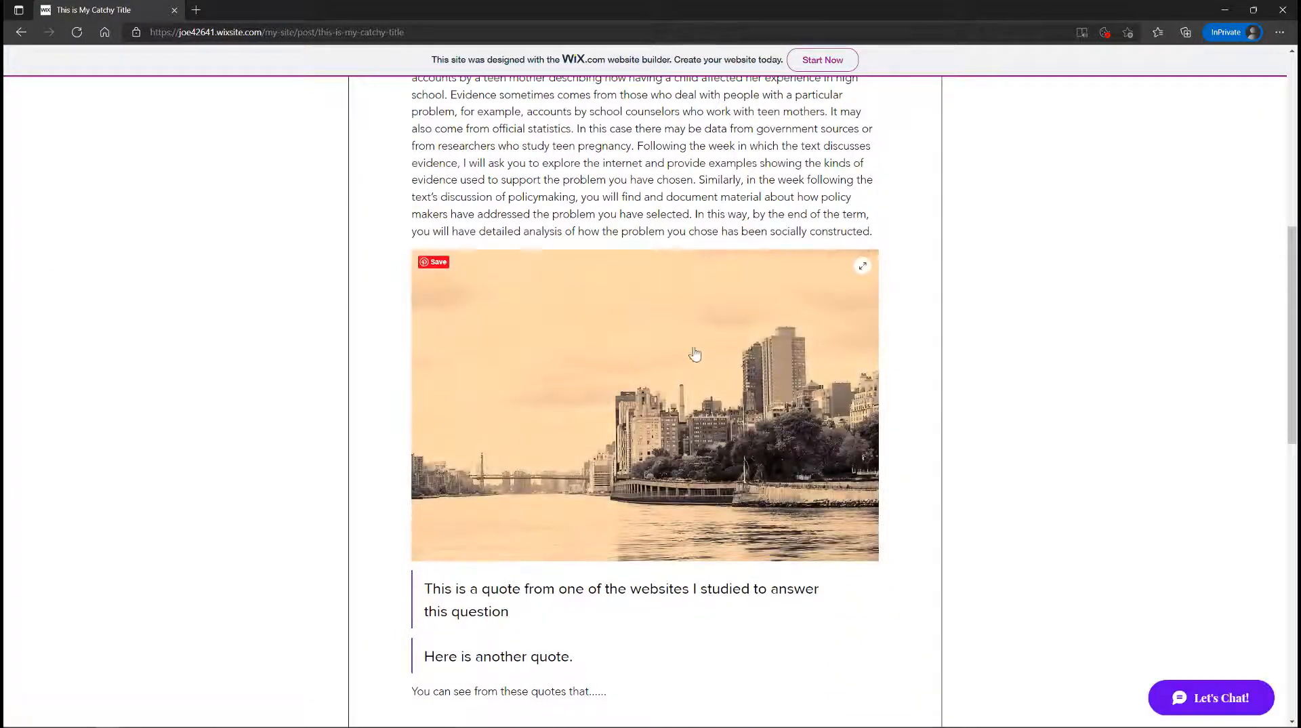
scroll(816, 329, down, 2)
scroll(816, 329, down, 4)
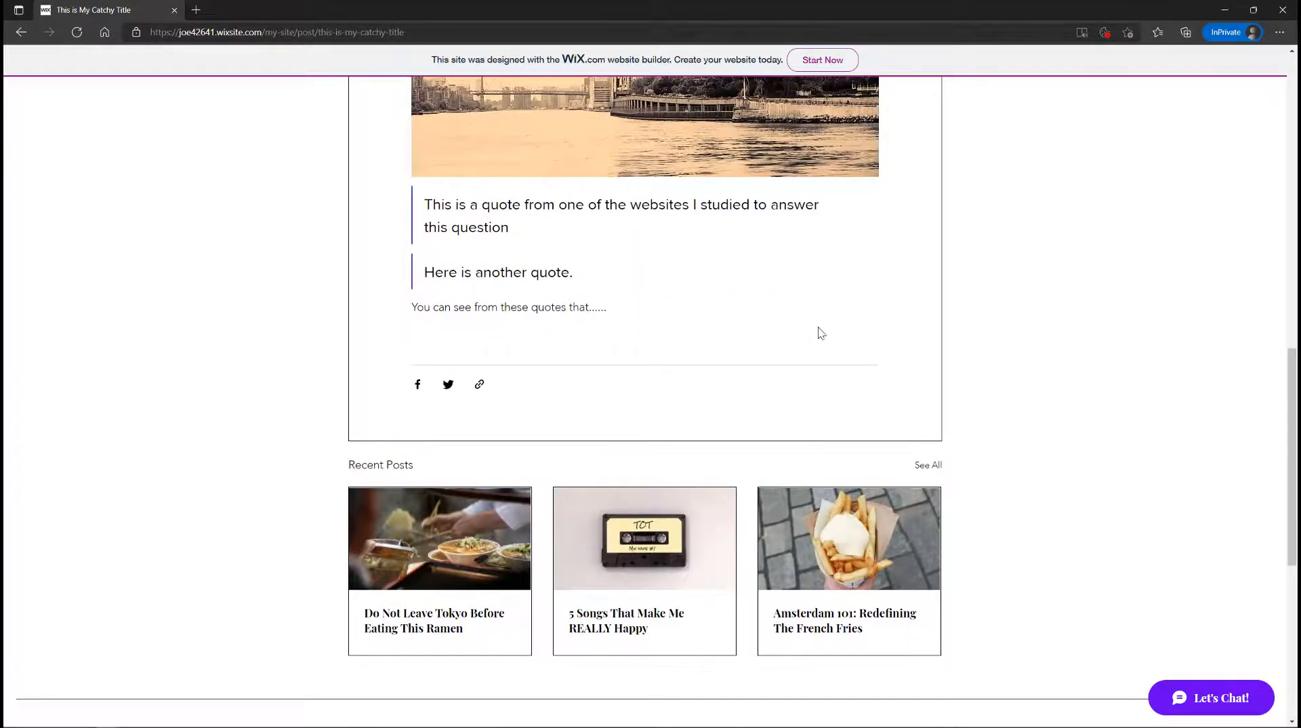
scroll(816, 329, up, 10)
scroll(819, 329, up, 3)
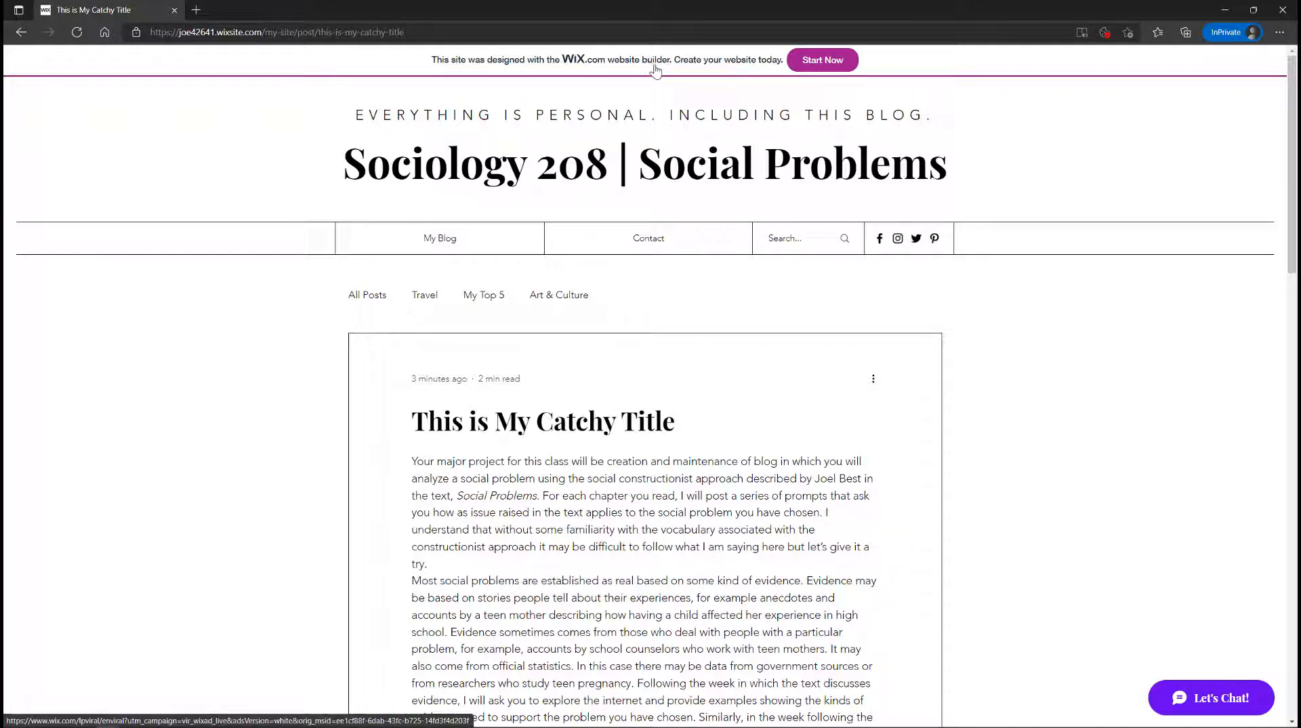
scroll(939, 301, down, 2)
scroll(939, 303, down, 2)
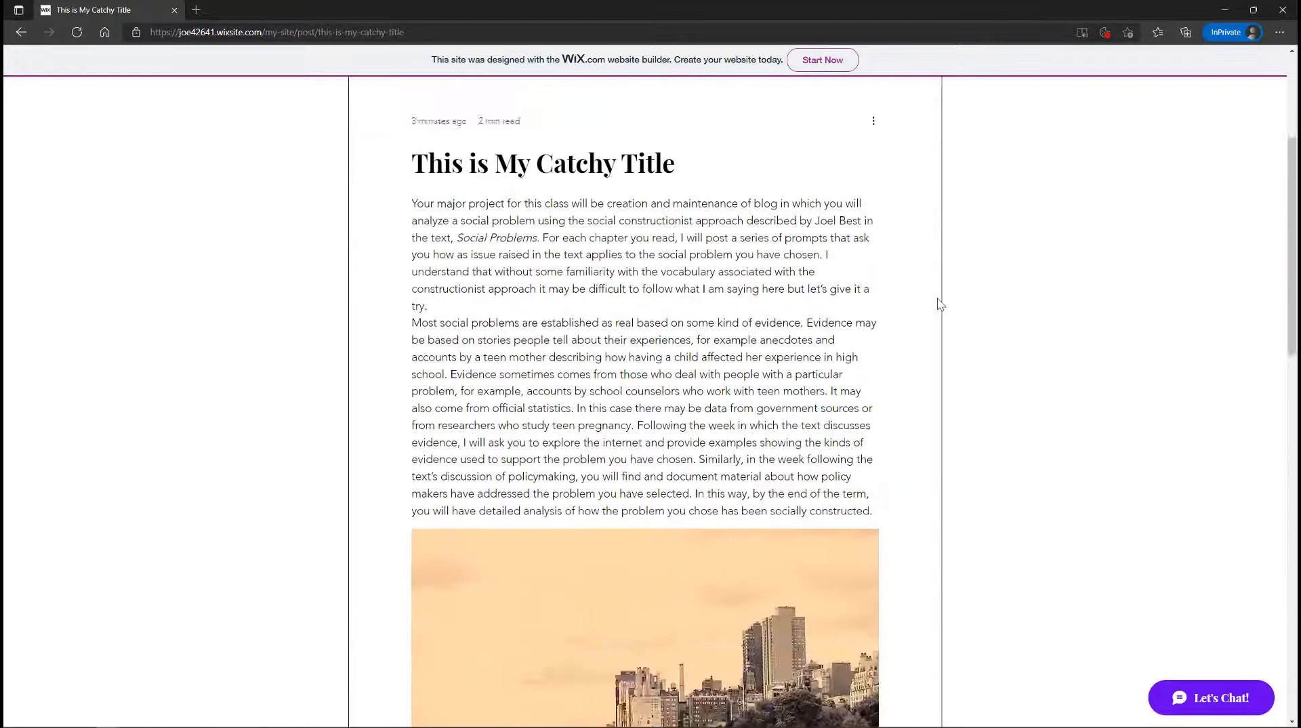
scroll(935, 302, up, 5)
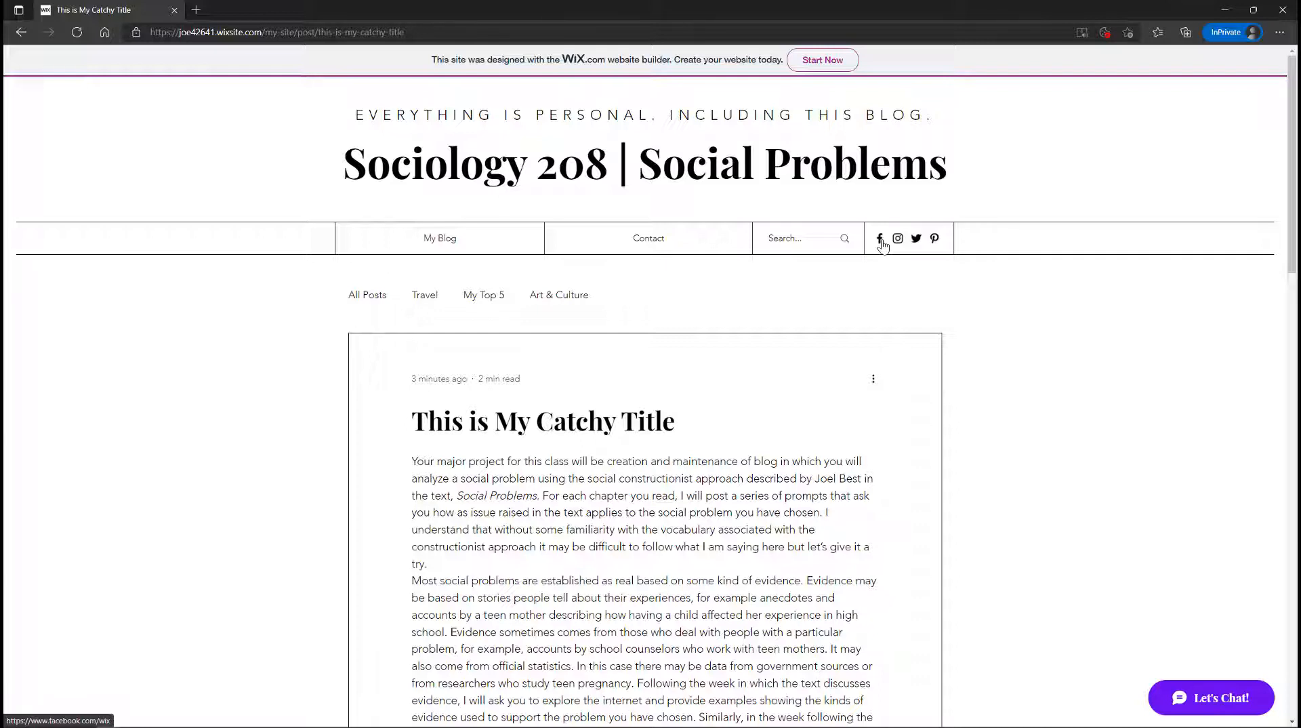
click(881, 240)
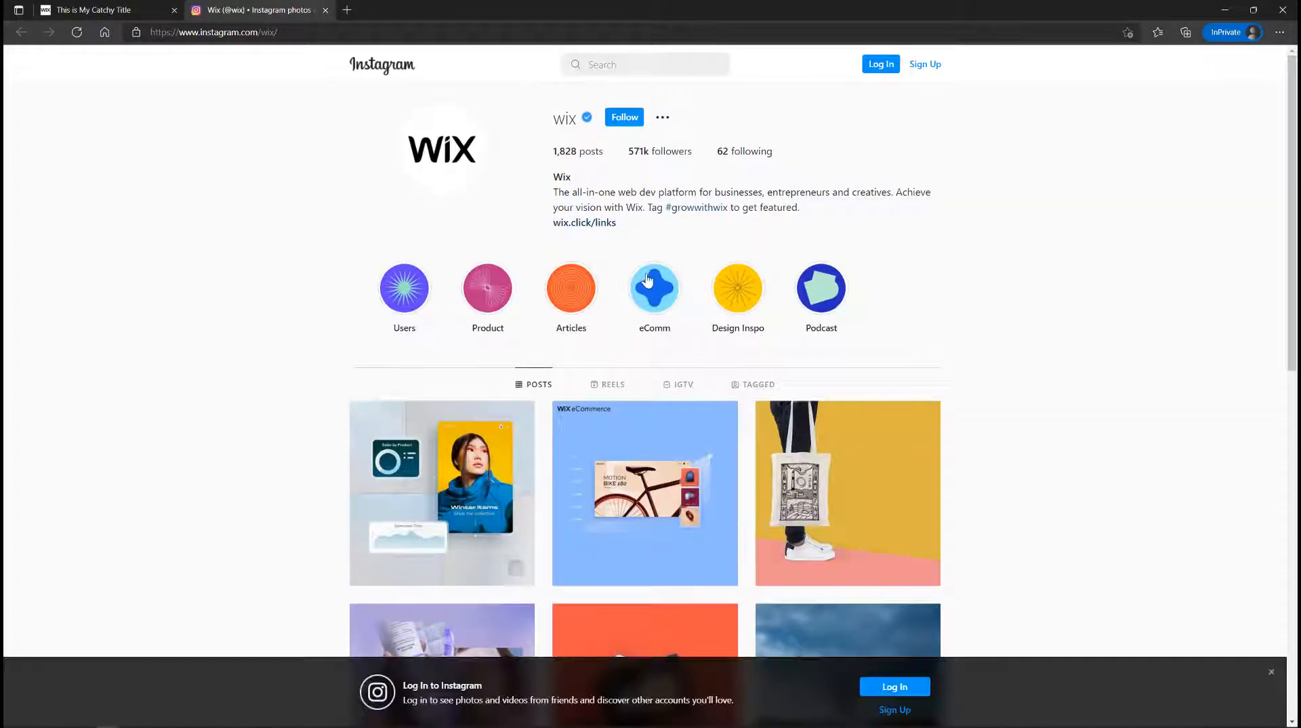
scroll(648, 280, down, 5)
scroll(648, 279, down, 5)
scroll(648, 279, up, 10)
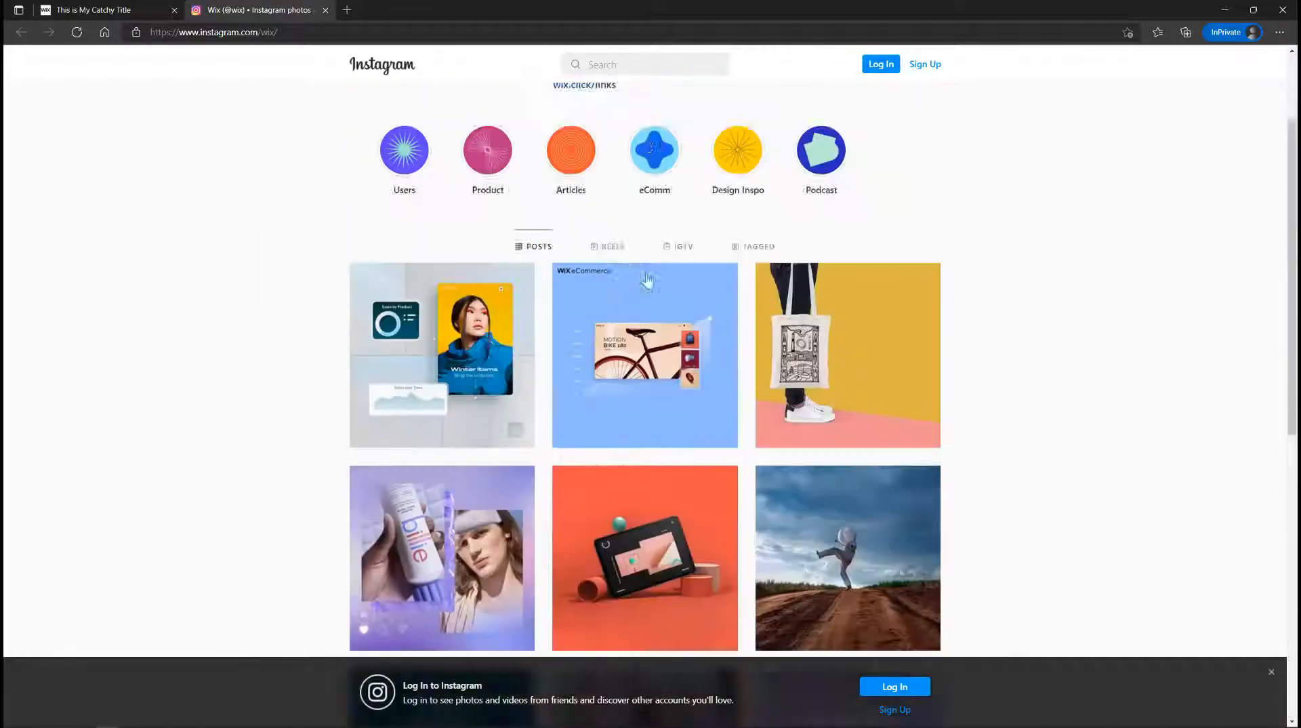
click(326, 9)
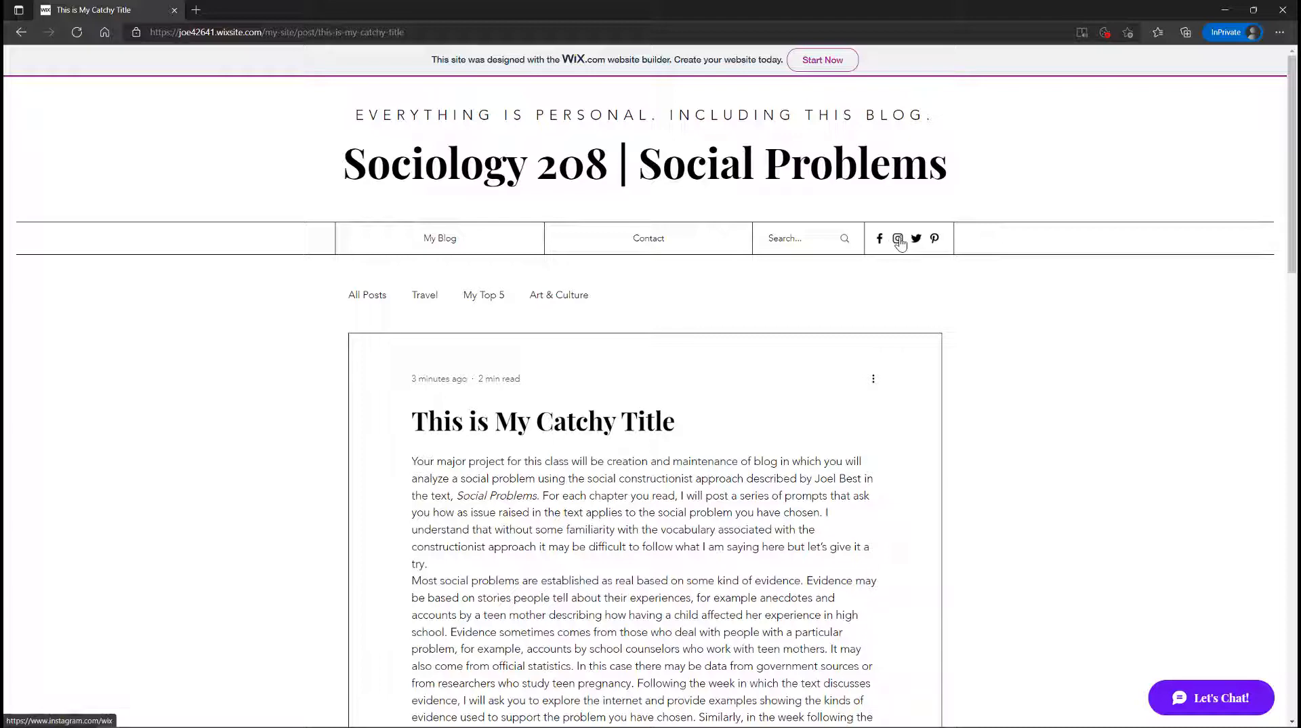
Step: Close the InPrivate window and scroll through the live post 'This is My Catchy Title' in the regular browser
click(1284, 11)
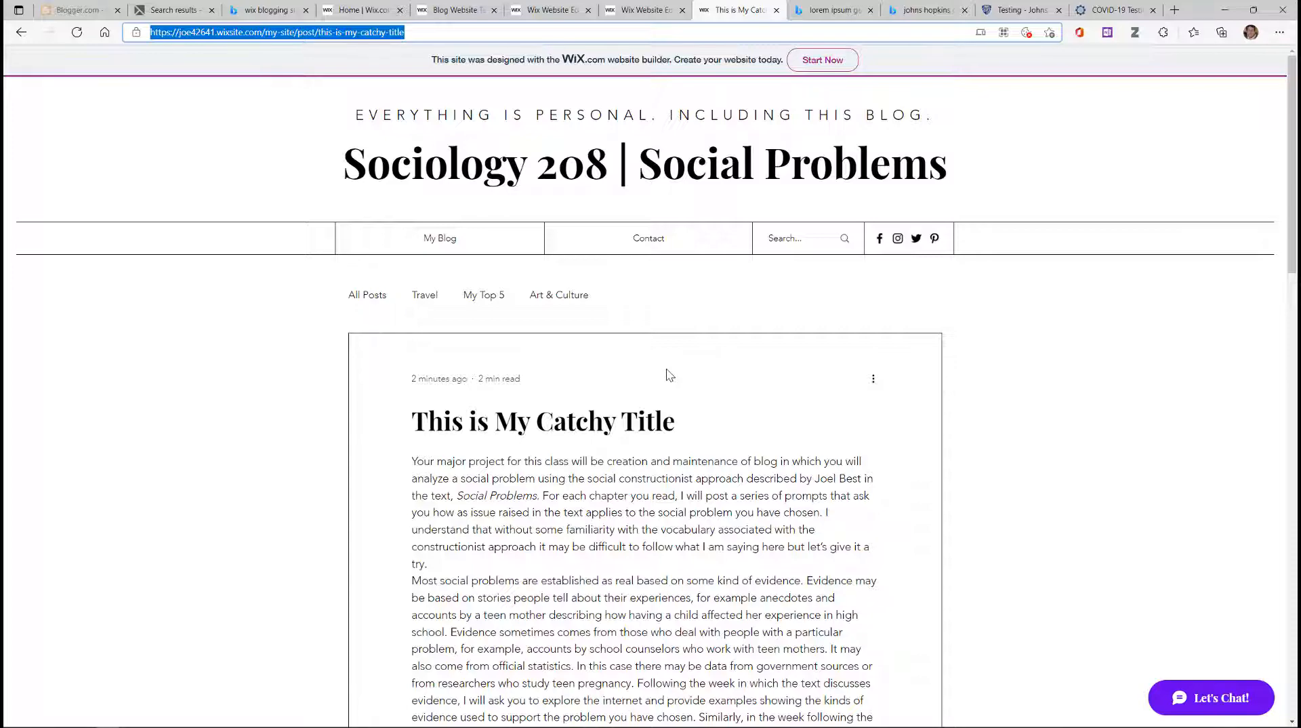
scroll(666, 371, down, 9)
scroll(667, 374, down, 1)
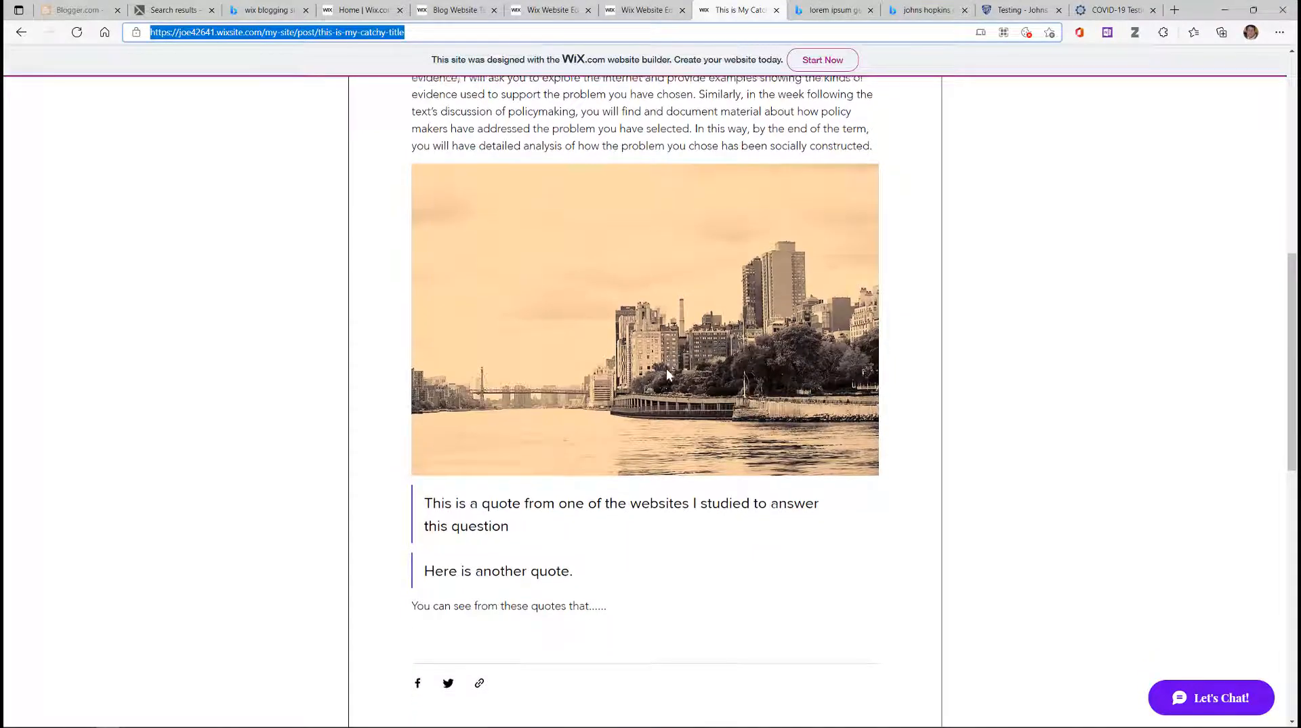
scroll(667, 374, up, 8)
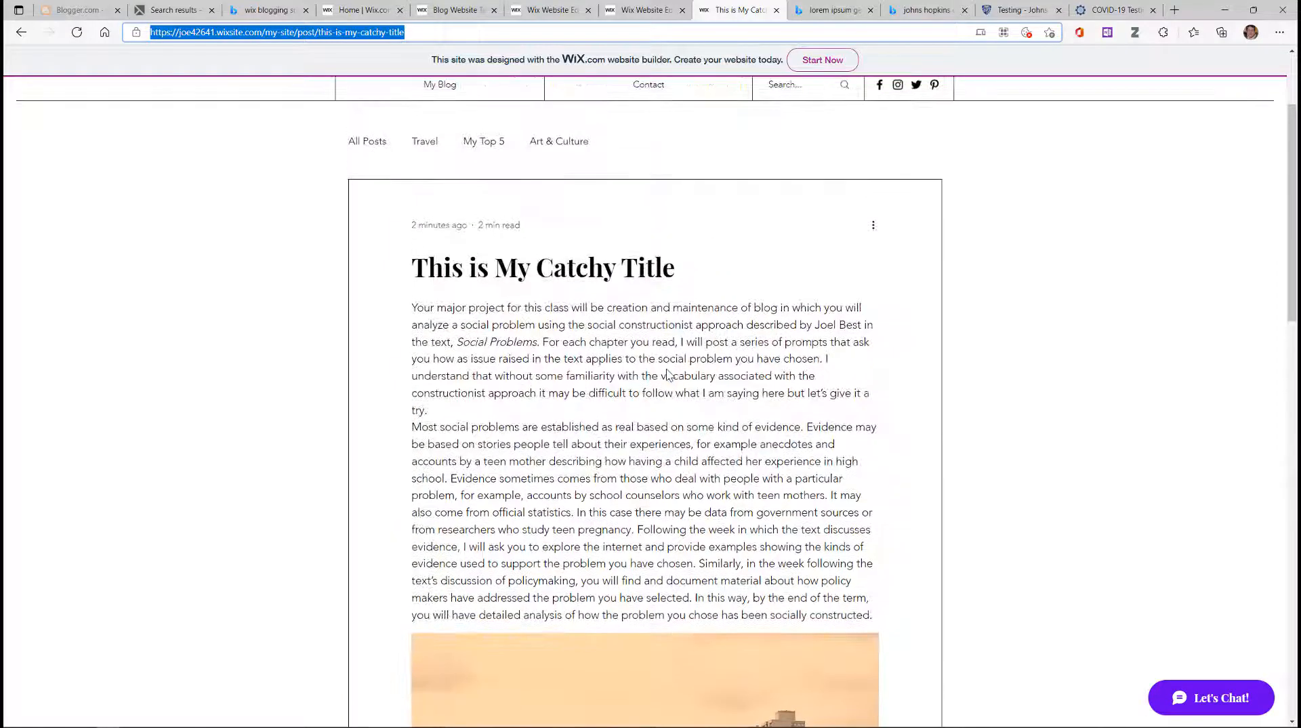